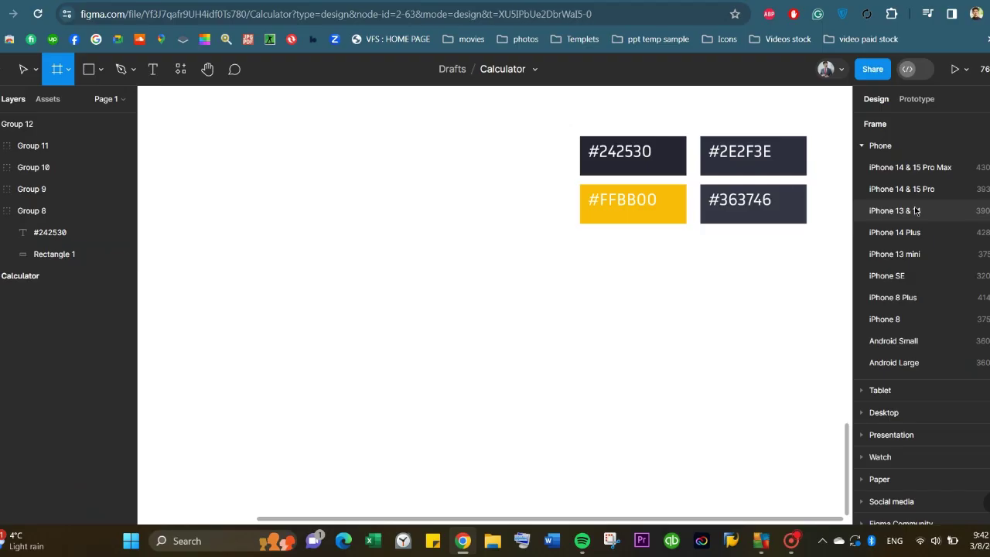
- Move the blank iPhone 13 & 14 frame left of the swatches and fill it with #242530
left_click(884, 167)
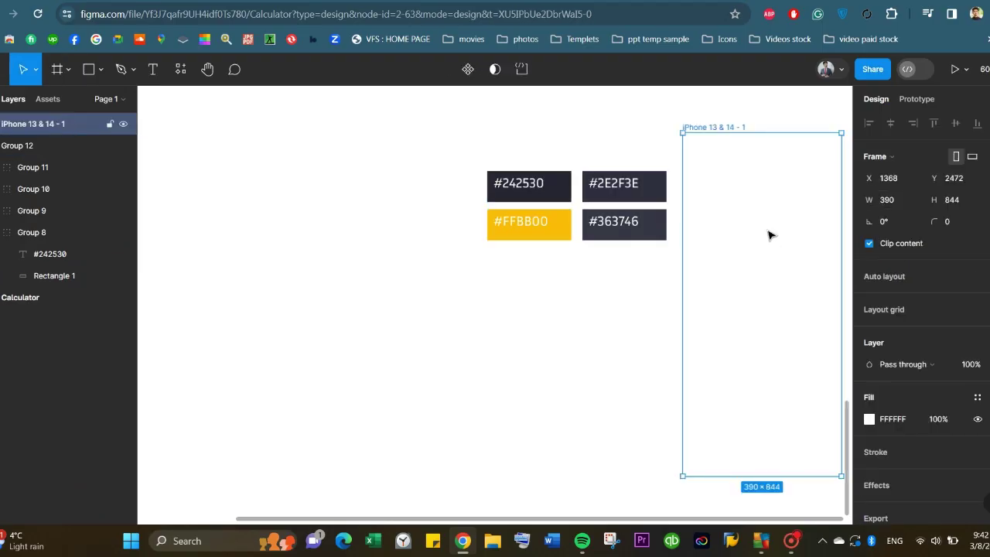
left_click_drag(771, 232, 398, 254)
left_click(869, 419)
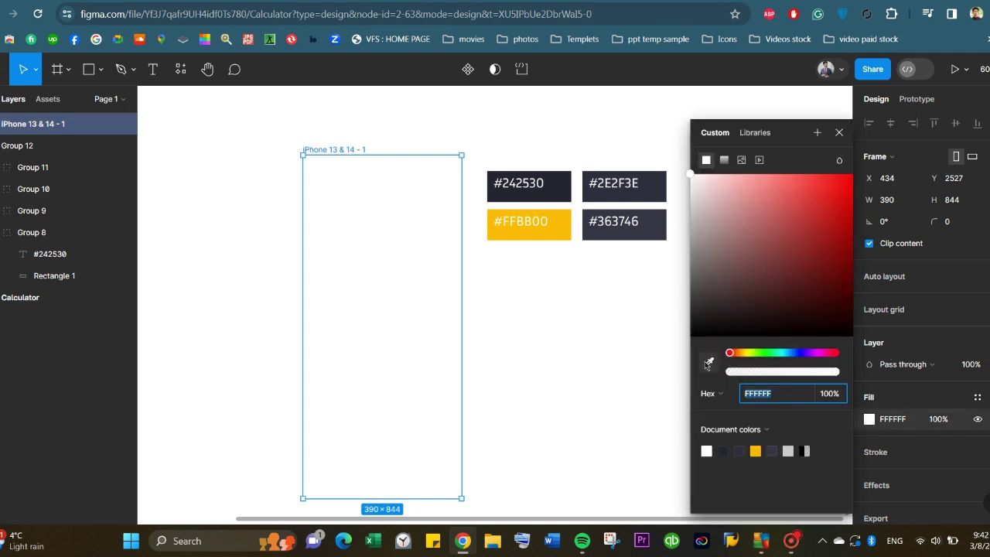
left_click(709, 363)
left_click(579, 191)
left_click(510, 386)
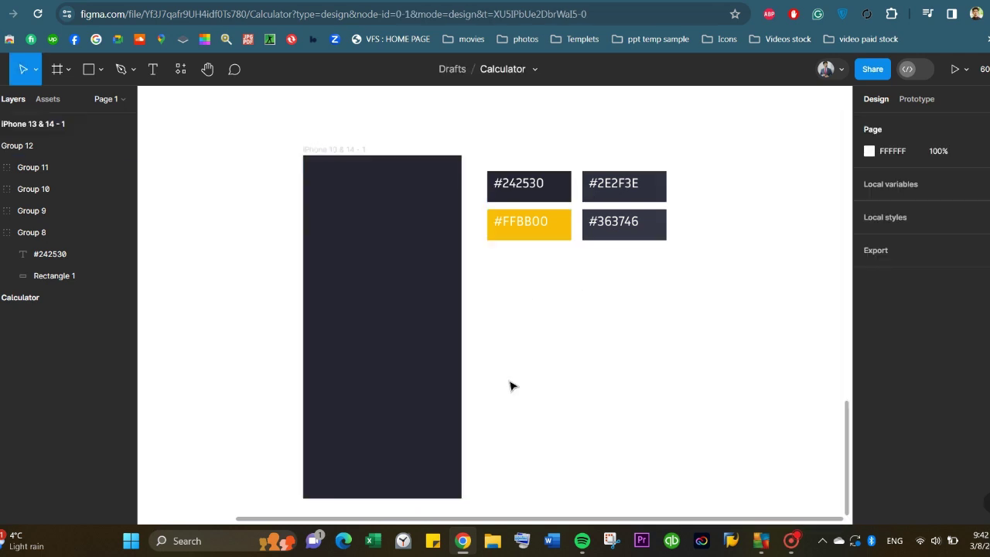
- Check the frame's dark fill and switch to the Rectangle tool
left_click(356, 362)
left_click(495, 316)
left_click(99, 71)
left_click(100, 102)
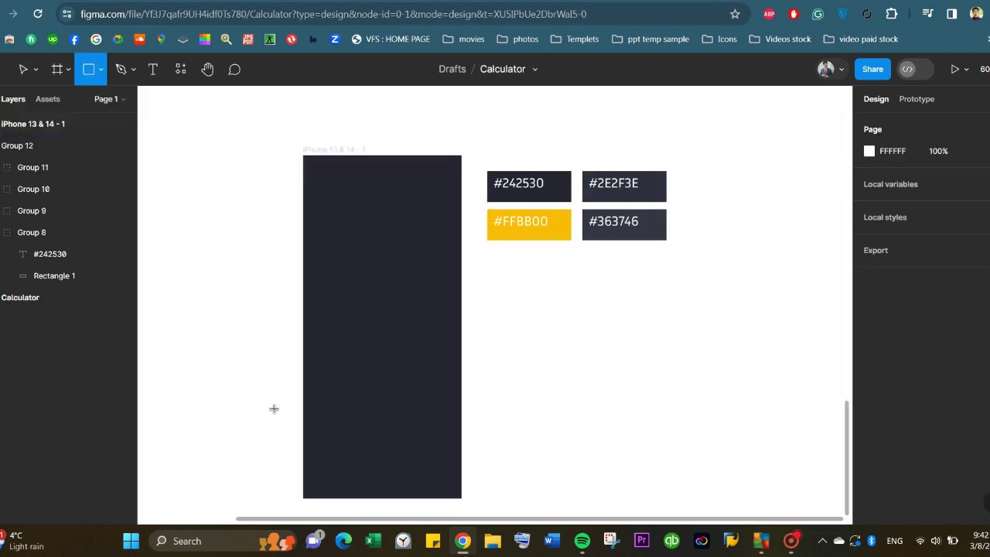
- Draw a square in the frame's bottom-left corner sized 390/4 = 97.5 × 97.5
left_click_drag(303, 445, 356, 498)
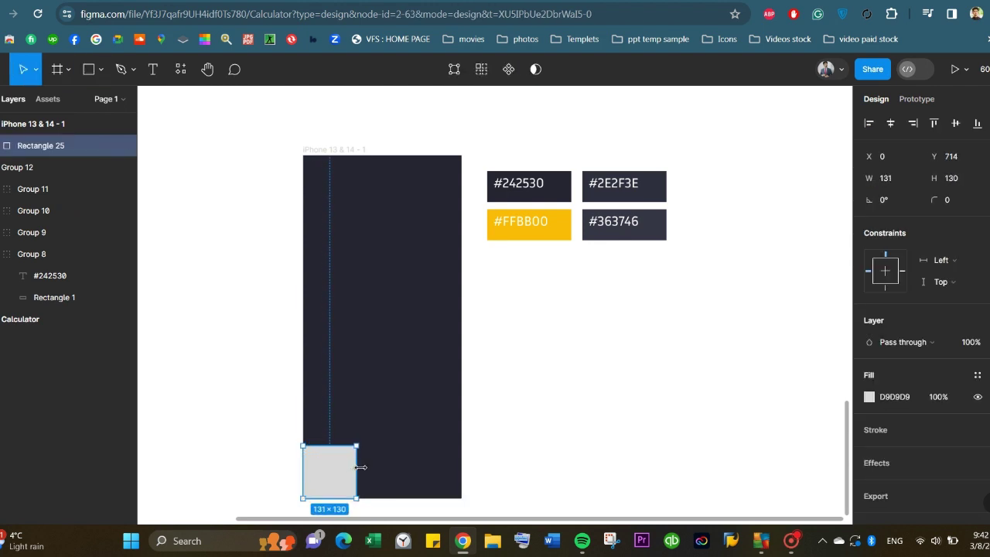
left_click(430, 464)
left_click(412, 181)
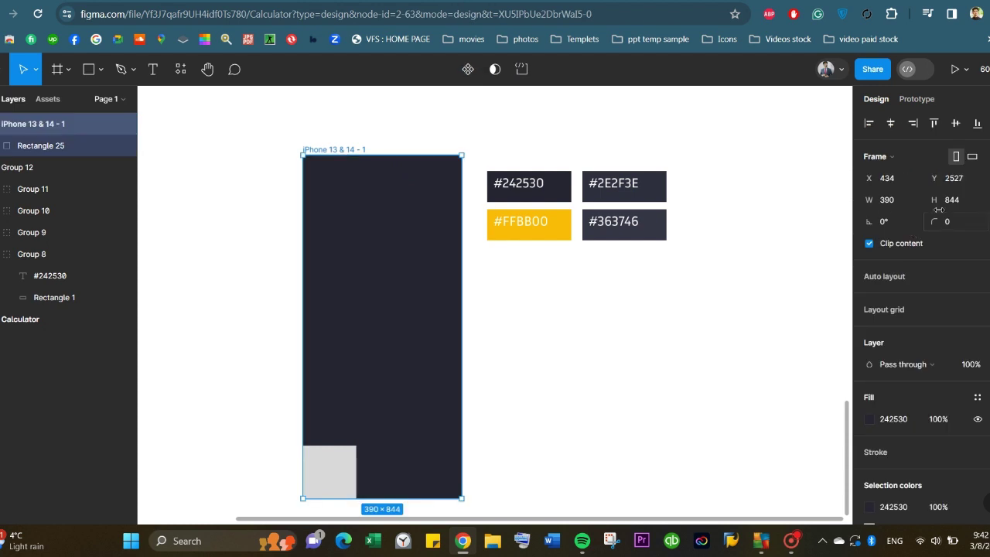
left_click(329, 471)
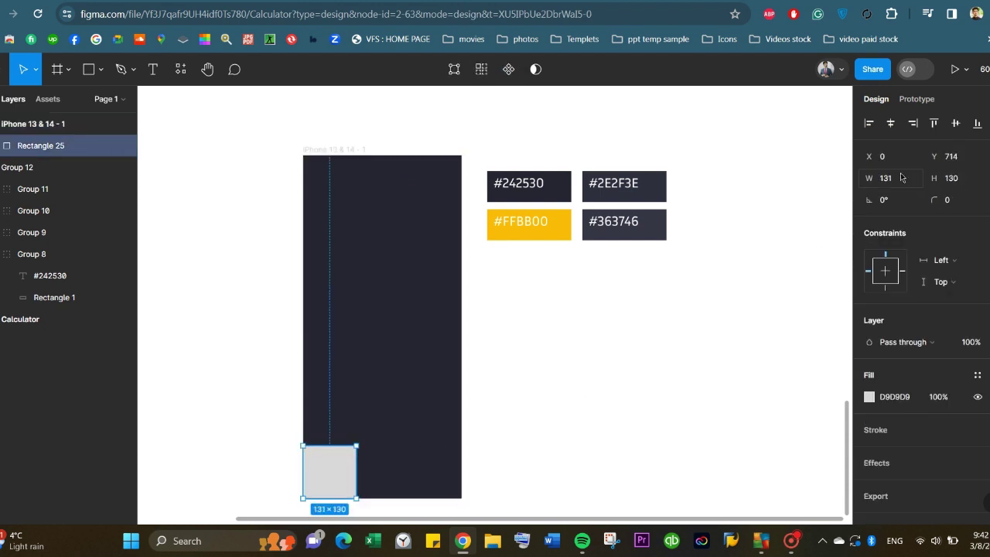
type("97.5")
key("Return")
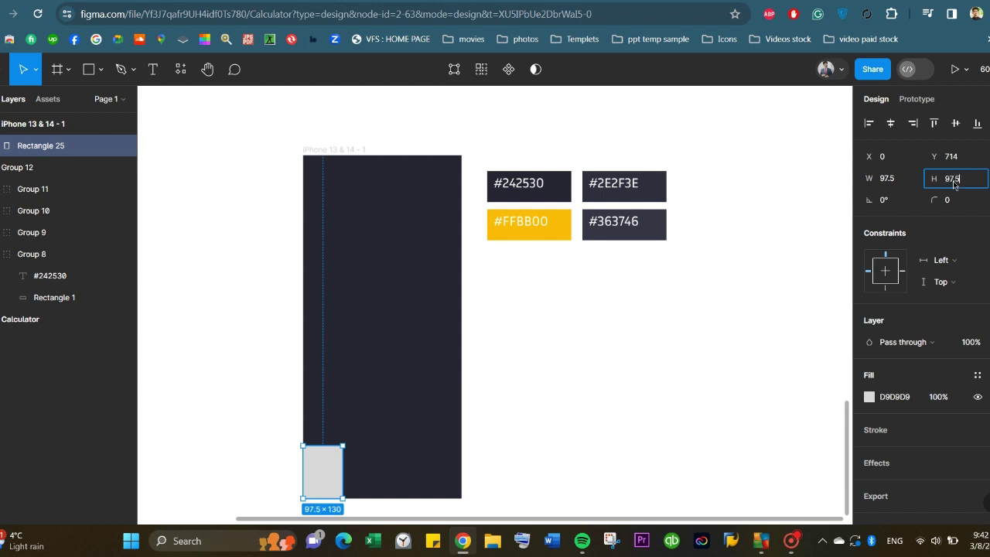
left_click(661, 336)
left_click(327, 465)
- Give the square a #242530 outline and a #2E2F3E fill
left_click(869, 397)
left_click(694, 440)
left_click(314, 465)
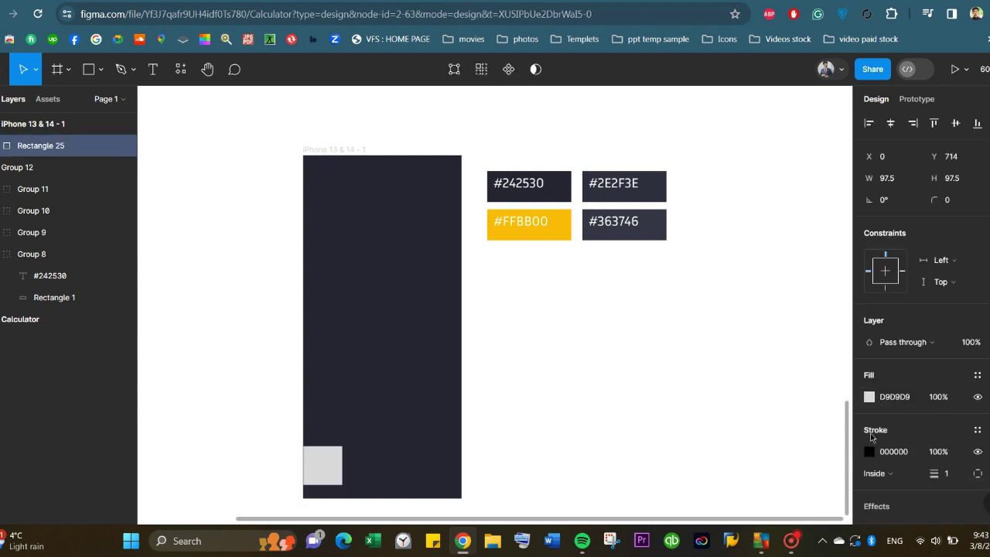
left_click(869, 451)
key("i")
left_click(319, 485)
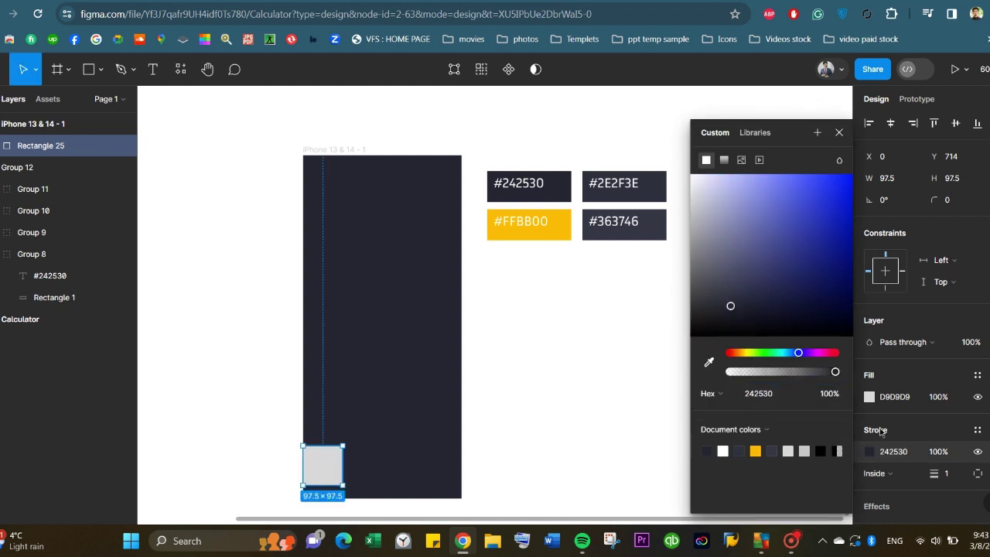
left_click(871, 398)
left_click(707, 361)
left_click(562, 191)
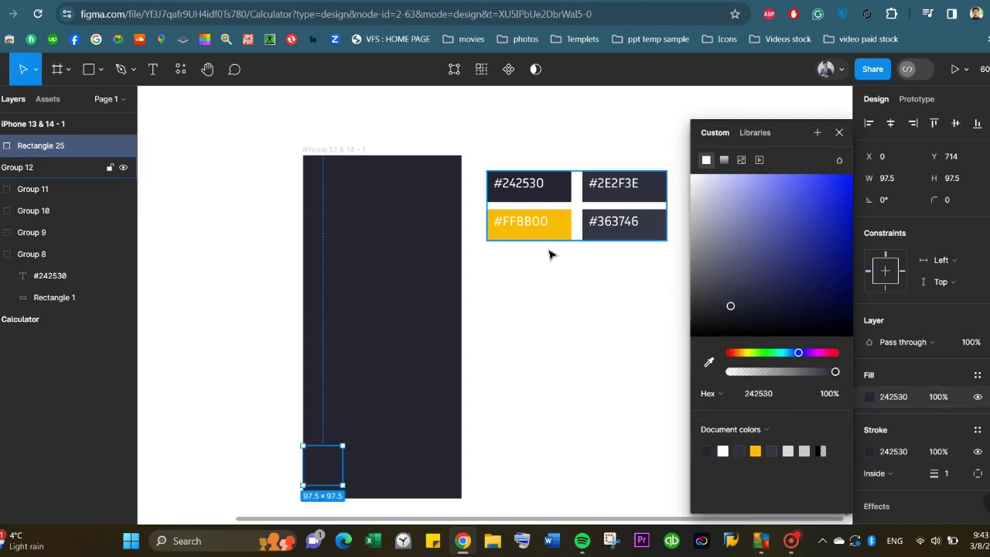
left_click(642, 200)
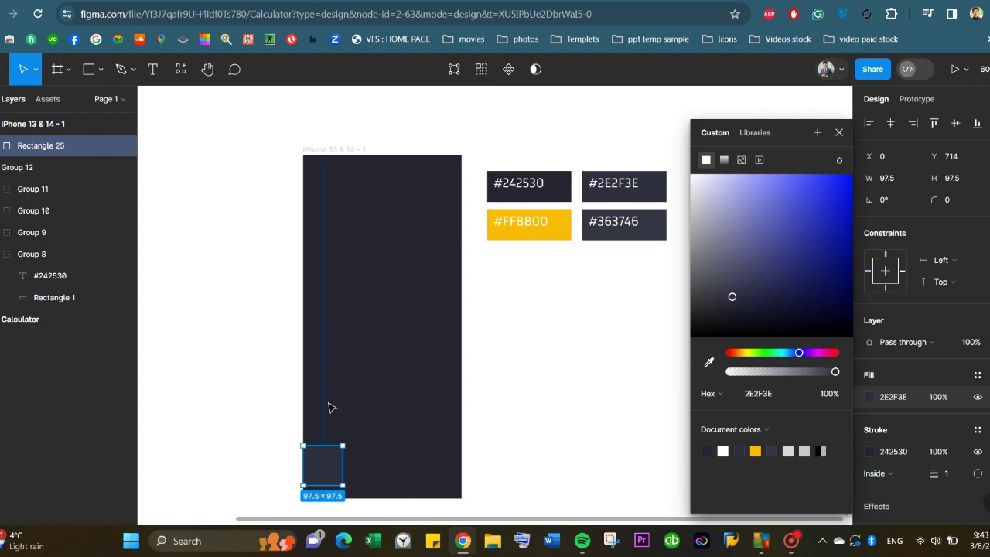
scroll(328, 440, "up", 3, "ctrl")
scroll(469, 453, "up", 3, "ctrl")
- Alt-drag copies of the square to make a bottom row of four keys
key("Escape")
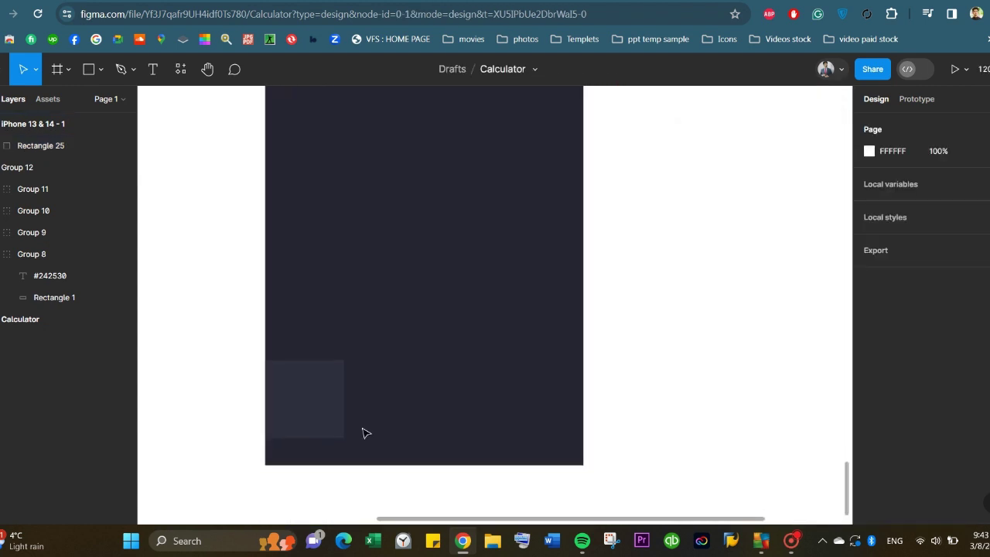
scroll(366, 433, "down", 1)
left_click(324, 391)
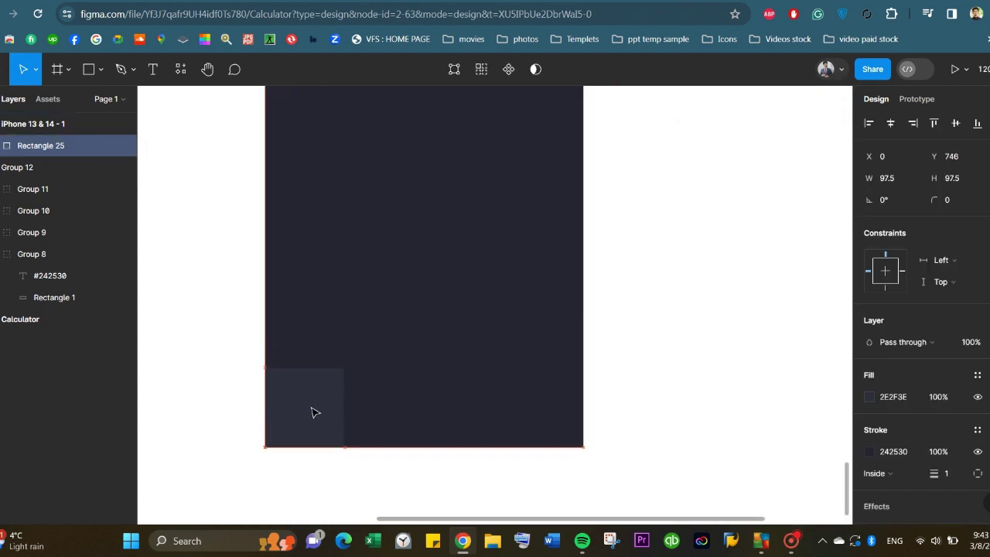
left_click_drag(315, 412, 566, 407, "alt")
left_click(326, 412, "shift")
left_click_drag(271, 364, 464, 435)
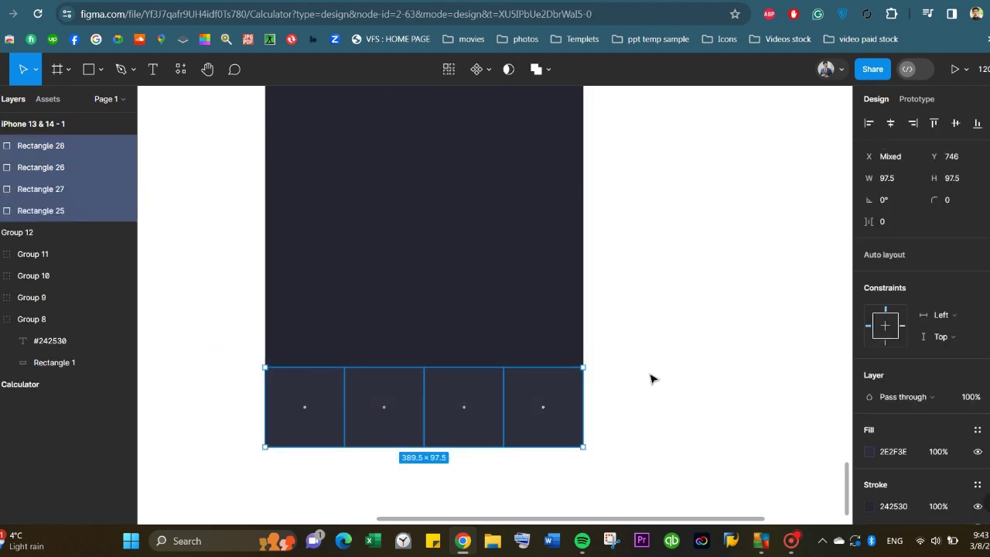
left_click(510, 413)
key("Escape")
left_click(542, 405)
key("Escape")
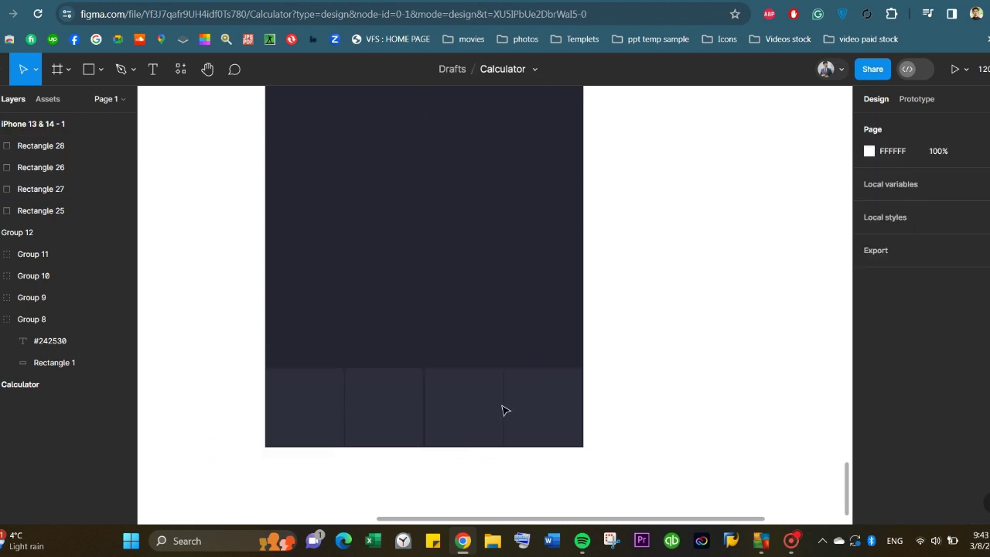
left_click(271, 379)
left_click(220, 359)
- Distribute the four bottom keys with even horizontal spacing
left_click_drag(225, 347, 619, 452)
left_click(978, 123)
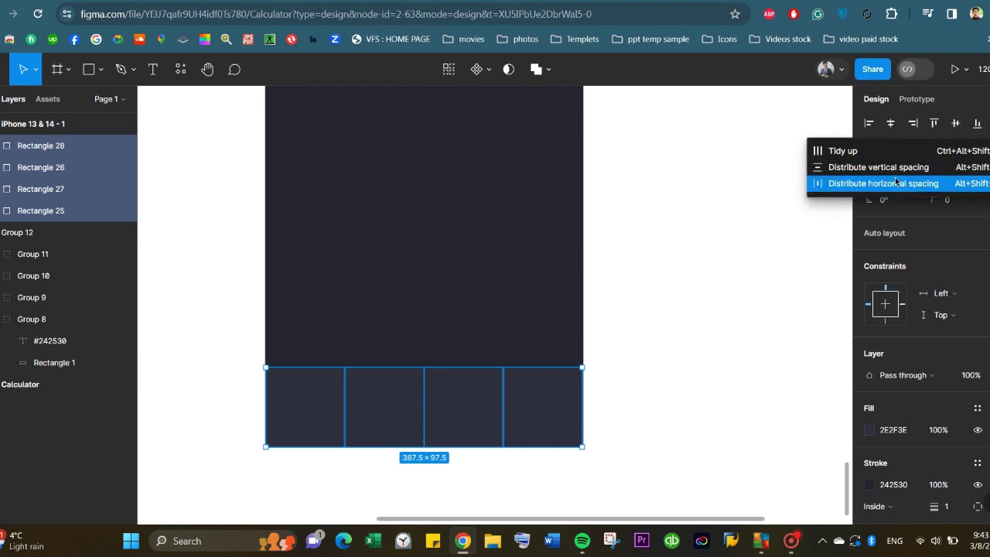
left_click(895, 177)
left_click(638, 405)
key("ctrl+z")
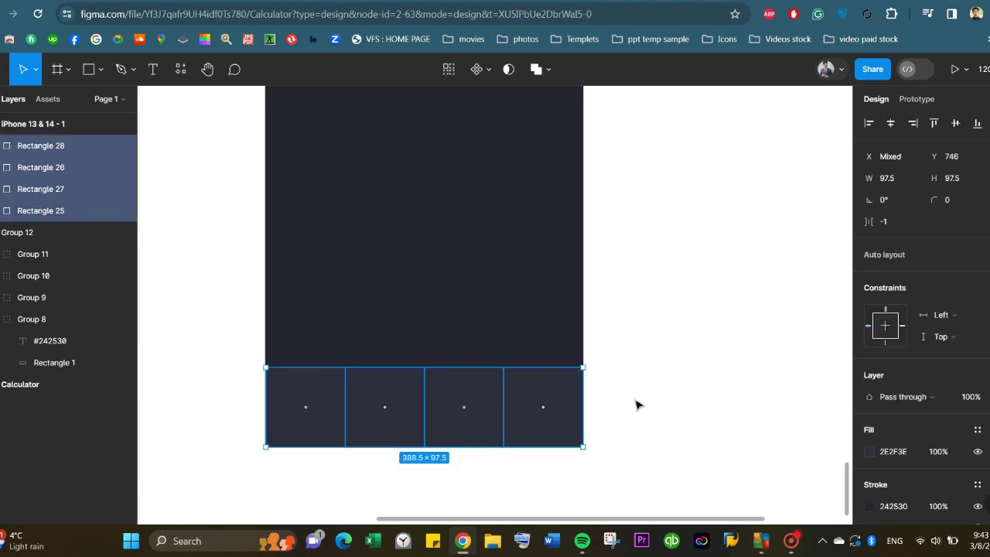
left_click(652, 352)
- Duplicate the bottom row of keys one row higher
left_click_drag(218, 352, 568, 432)
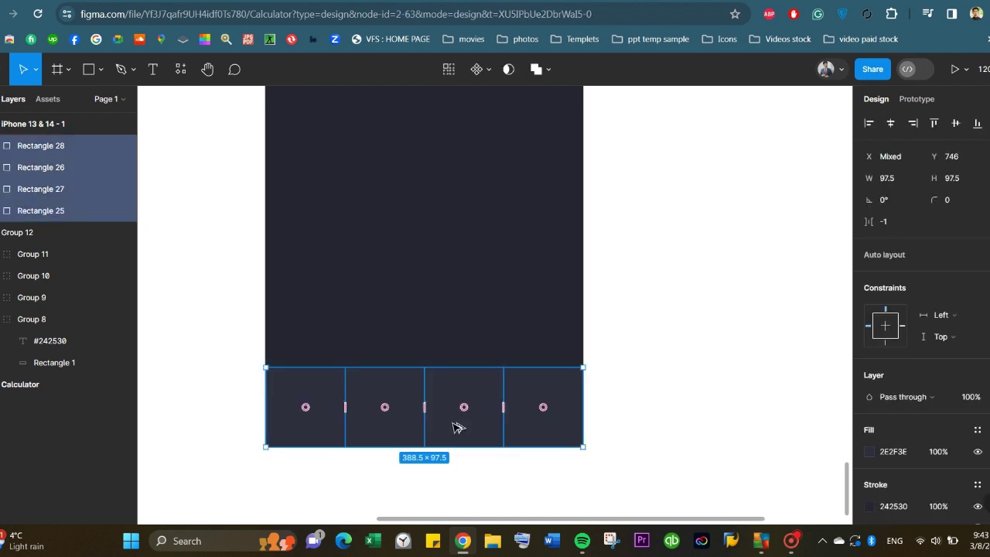
left_click_drag(458, 428, 455, 276)
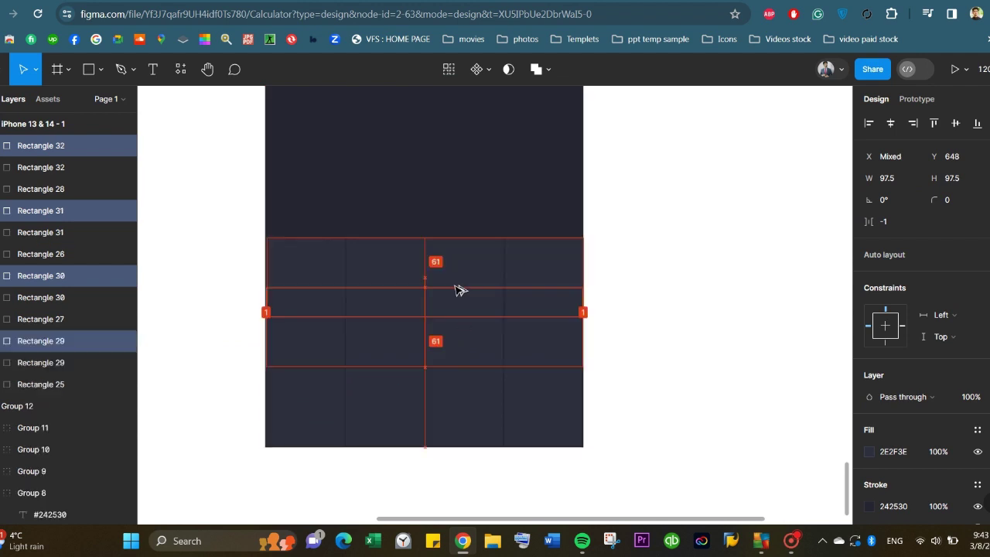
left_click(228, 249)
key("ctrl+z")
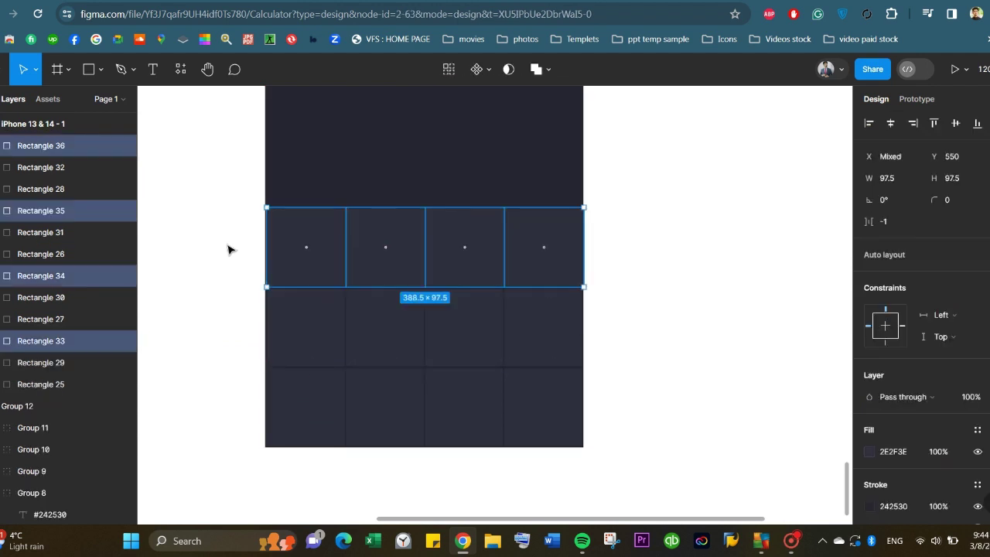
key("ctrl+z")
left_click(229, 258)
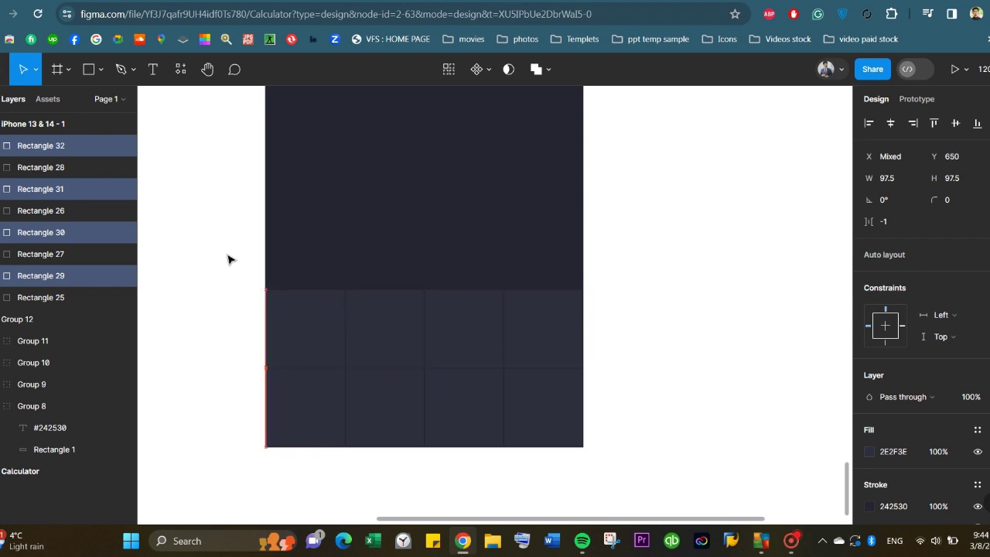
- Copy both key rows two rows higher, making four rows
left_click_drag(217, 307, 685, 354)
left_click(212, 311)
left_click_drag(199, 259, 576, 460)
left_click_drag(396, 348, 393, 204)
left_click(693, 318)
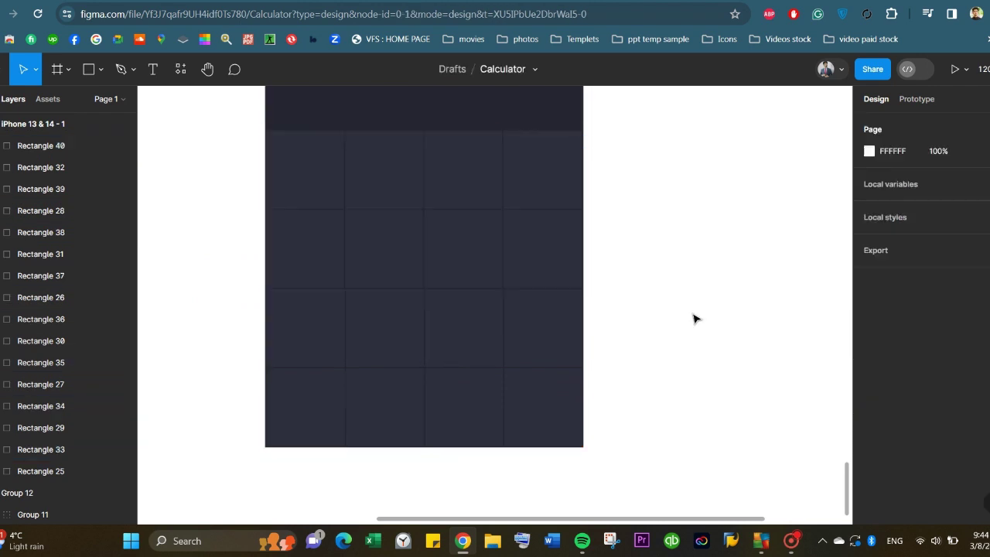
- Copy the top row one row higher to complete five rows of keys
left_click_drag(211, 159, 559, 250)
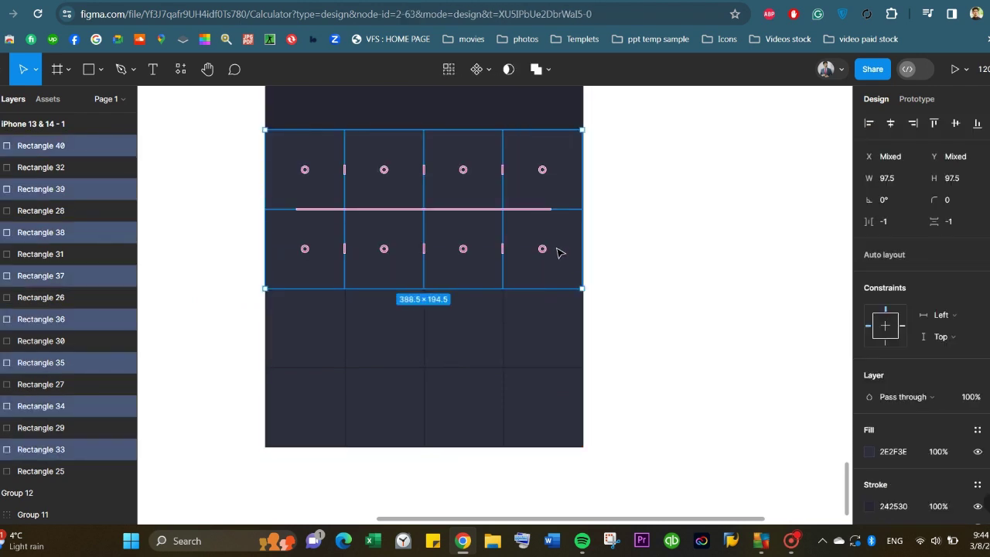
key("Escape")
scroll(188, 378, "up", 3)
left_click_drag(218, 231, 584, 285)
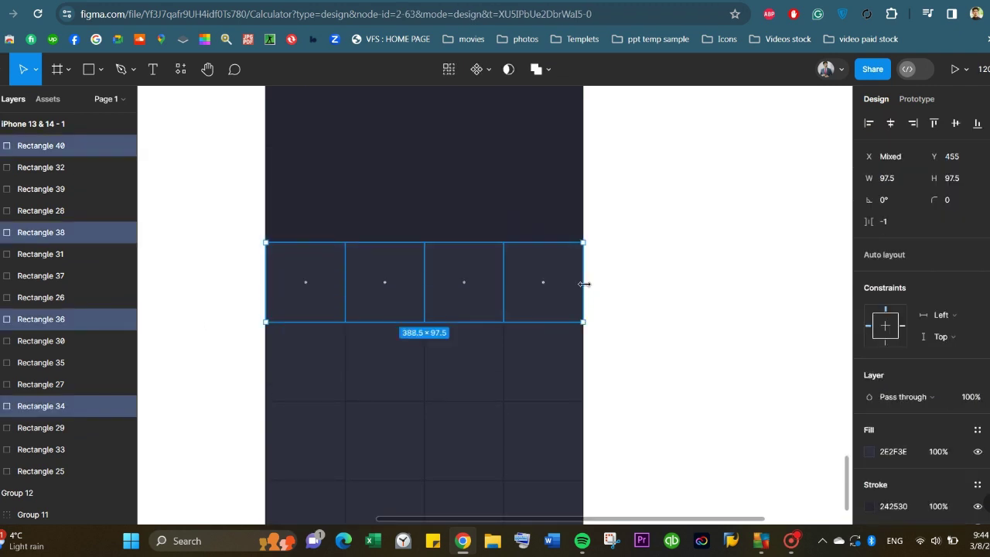
left_click_drag(413, 303, 413, 228)
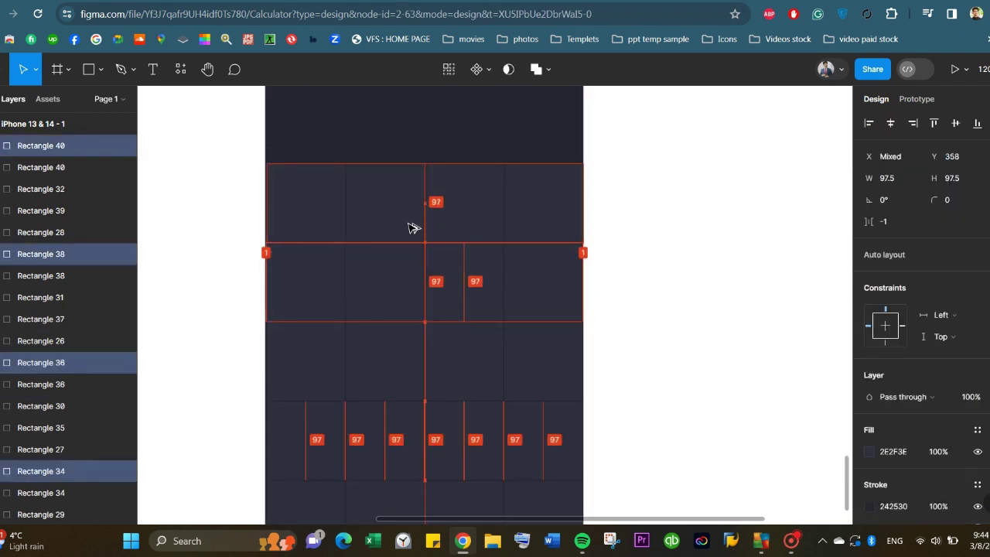
left_click(670, 290)
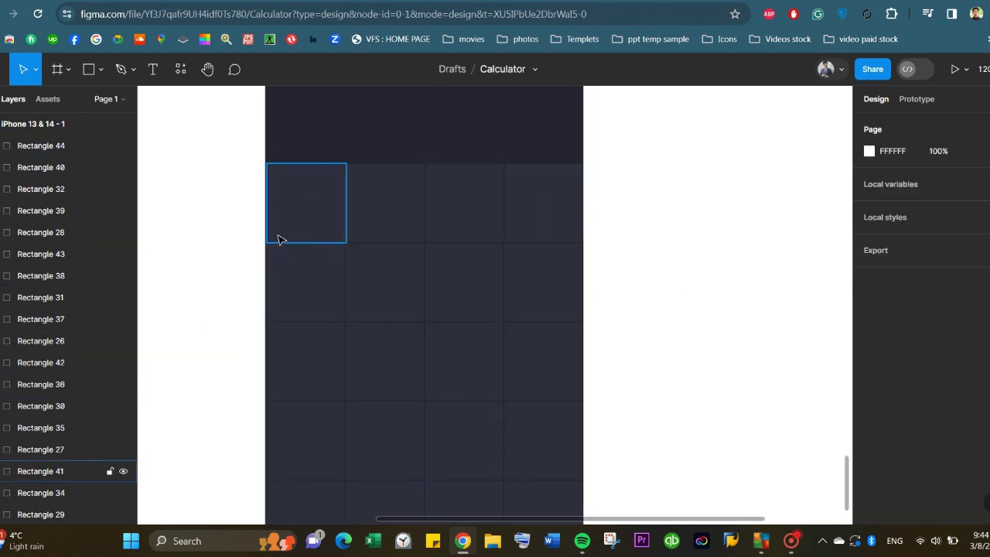
- Select the keypad columns to check the grid's alignment
scroll(266, 301, "down", 5)
left_click_drag(246, 211, 272, 430)
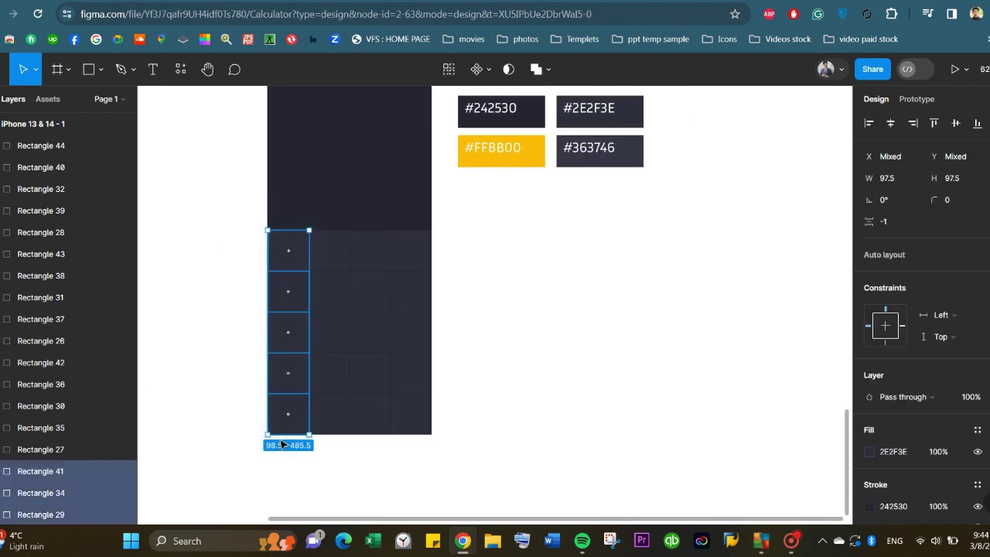
left_click(627, 304)
left_click_drag(449, 215, 398, 449)
left_click(375, 216)
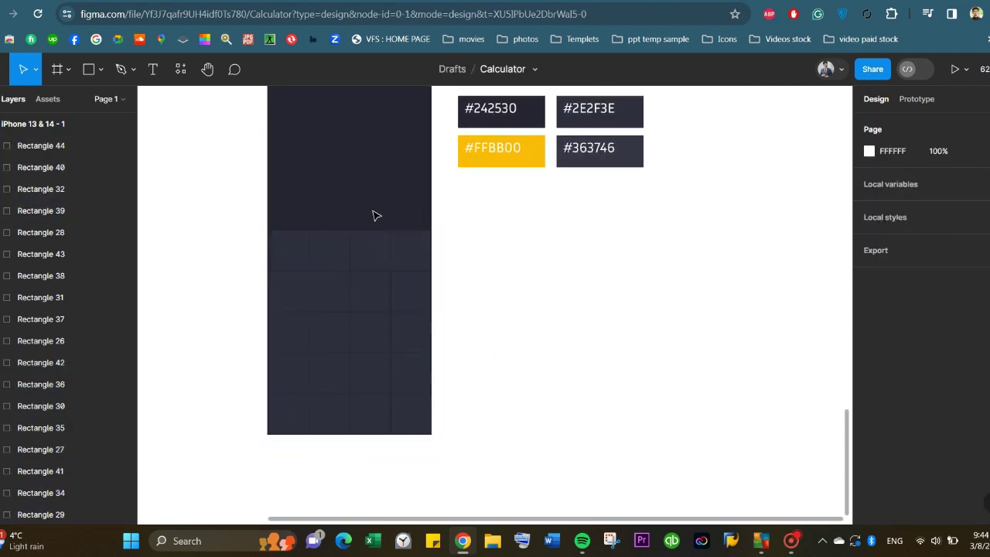
left_click_drag(375, 215, 371, 441)
mouse_move(317, 192)
left_mouse_down()
mouse_move(331, 310)
mouse_move(329, 437)
left_mouse_up()
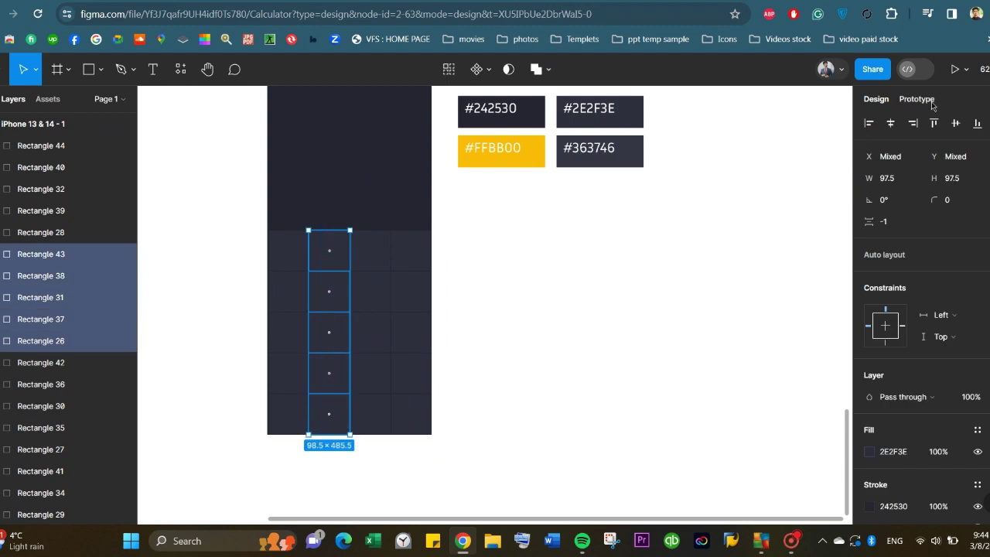
- Select individual keypad cells to identify the bottom-right ones
left_click(571, 274)
scroll(353, 356, "up", 3)
scroll(344, 394, "down", 1)
left_click(332, 420)
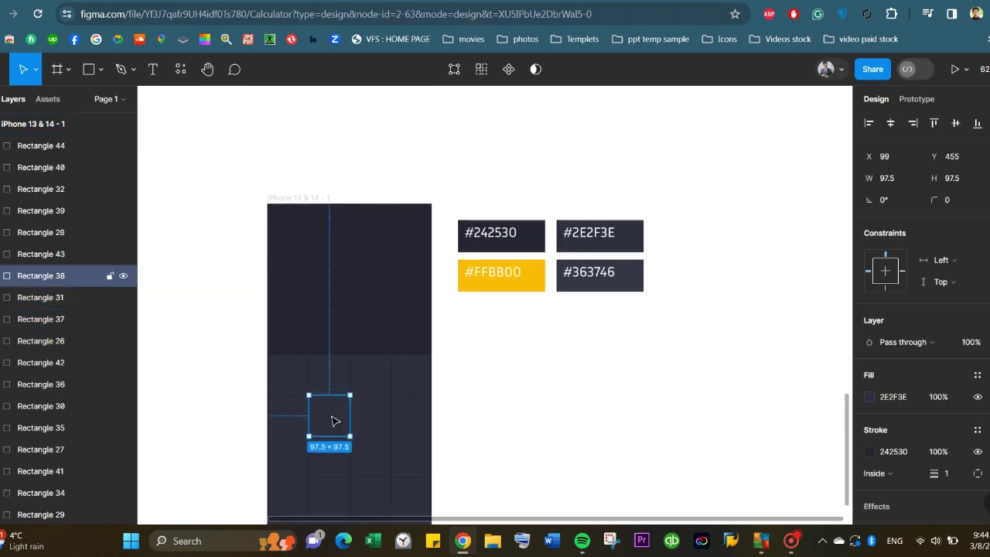
scroll(394, 438, "up", 5, "ctrl")
scroll(418, 433, "up", 1, "ctrl")
scroll(438, 425, "up", 3, "ctrl")
left_click(468, 464)
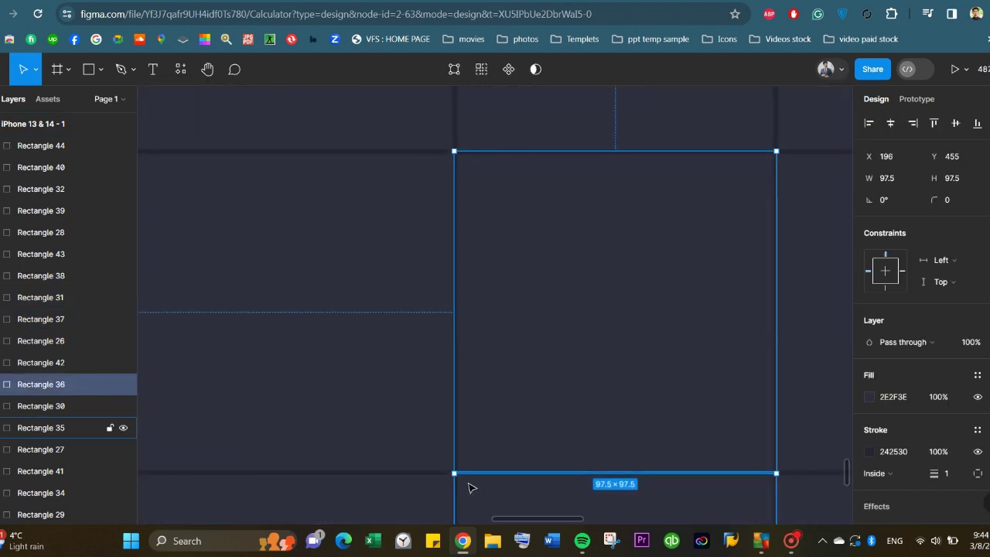
scroll(475, 448, "down", 3, "ctrl")
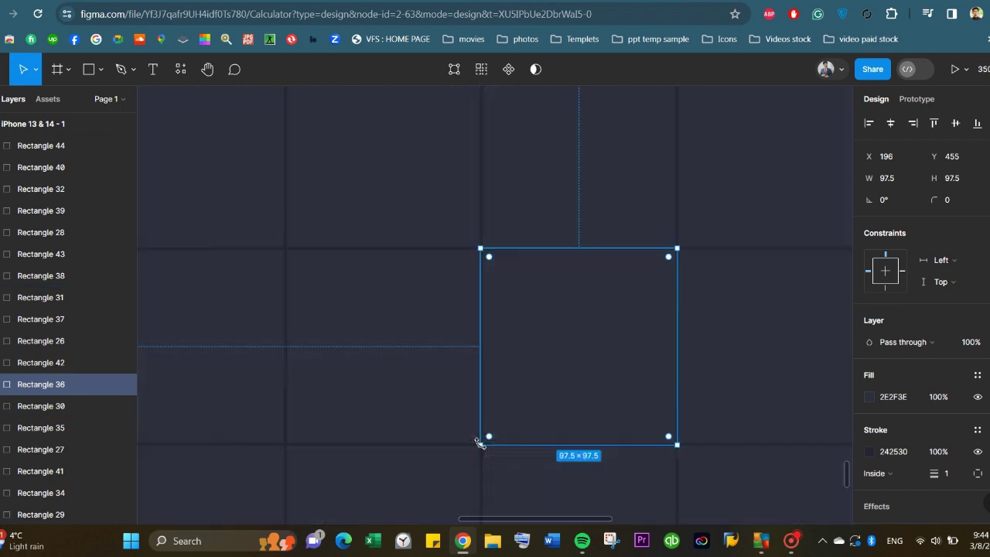
scroll(475, 441, "down", 4, "ctrl")
left_click(659, 394)
left_click_drag(843, 430, 846, 454)
- Delete Rectangle 32 above the bottom-right key and bring Rectangle 28 to front
left_click(564, 376)
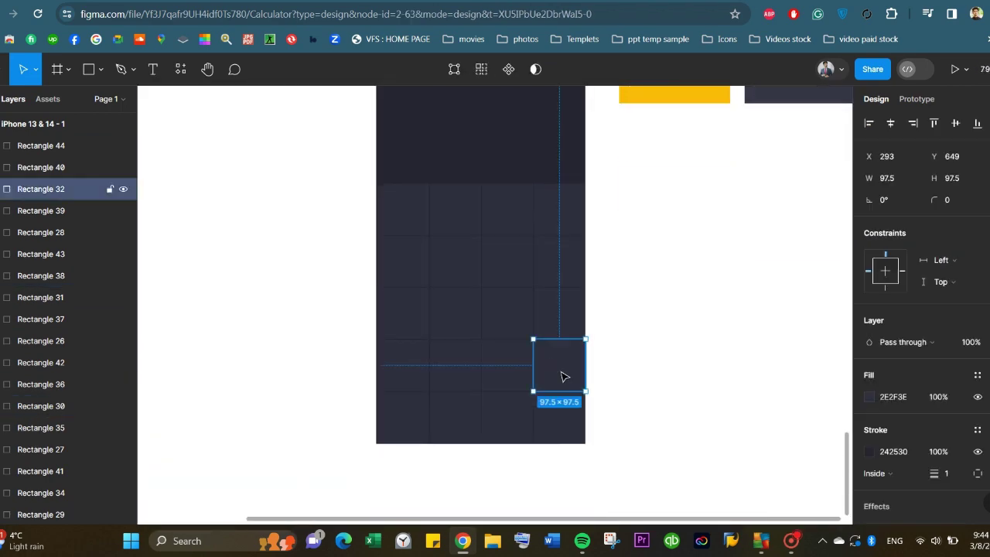
key("Delete")
left_click(560, 416)
right_click(559, 415)
left_click(588, 247)
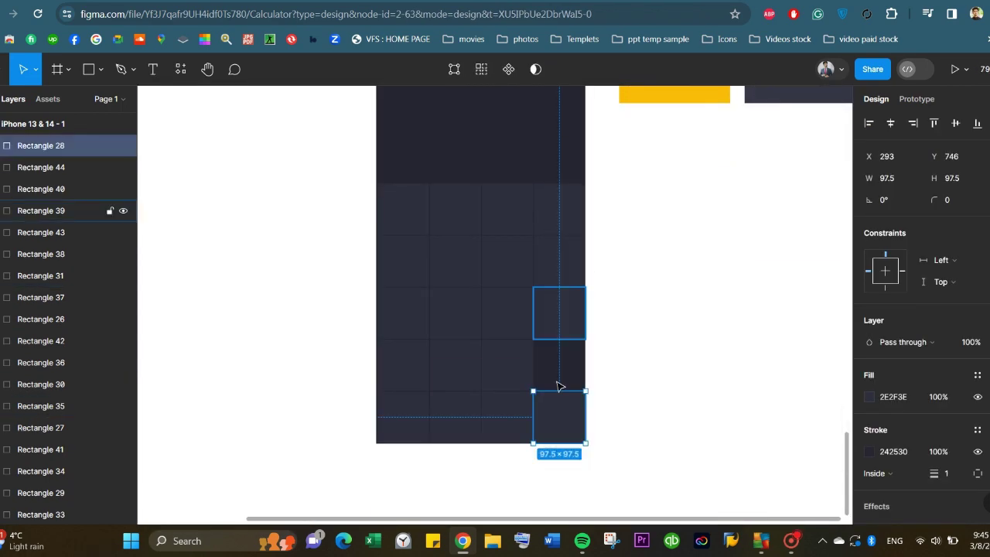
- Stretch the bottom-right key's top edge up to H 194, spanning two rows
scroll(560, 402, "up", 5, "ctrl")
scroll(563, 352, "up", 4, "ctrl")
scroll(565, 327, "up", 2, "ctrl")
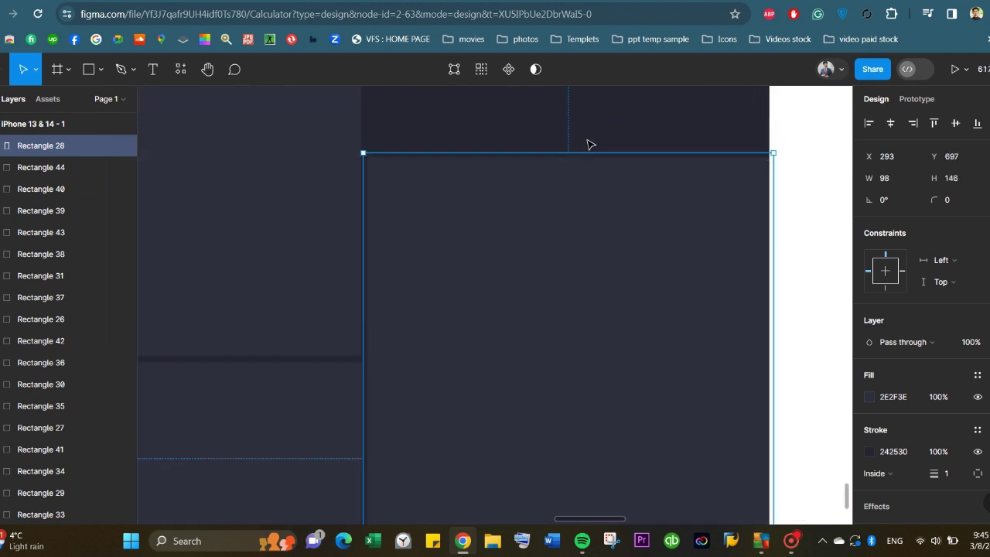
left_click_drag(564, 340, 581, 327)
scroll(581, 327, "up", 1)
left_click_drag(564, 362, 564, 161)
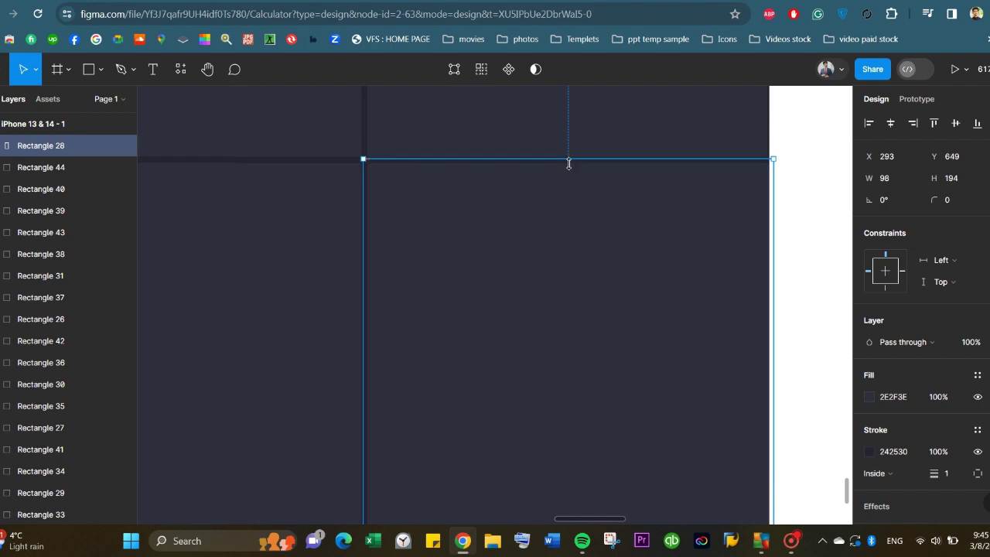
scroll(781, 218, "down", 2, "ctrl")
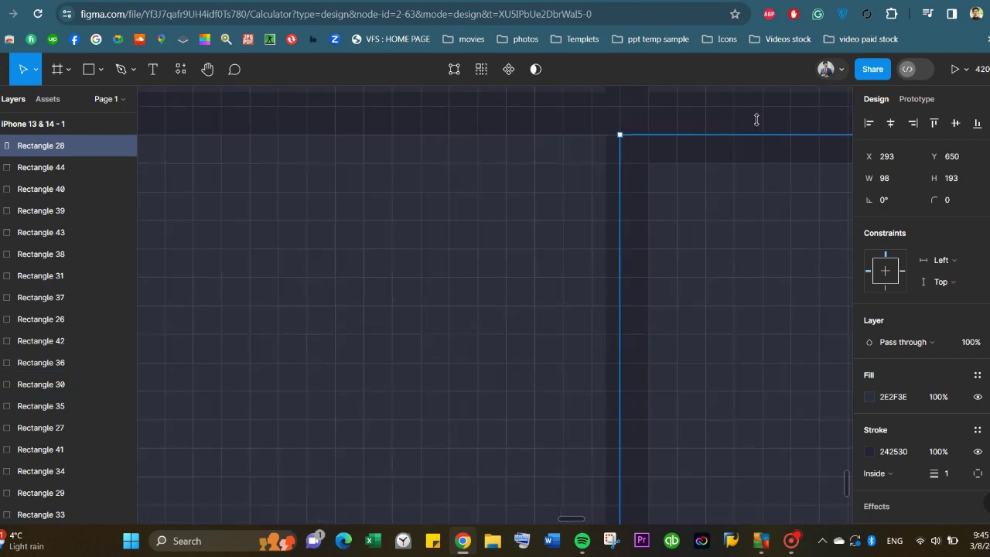
scroll(669, 232, "down", 2, "ctrl")
scroll(474, 283, "down", 2, "ctrl")
- Select keypad cells and the tall bottom-right key to check the layout
left_click(491, 340)
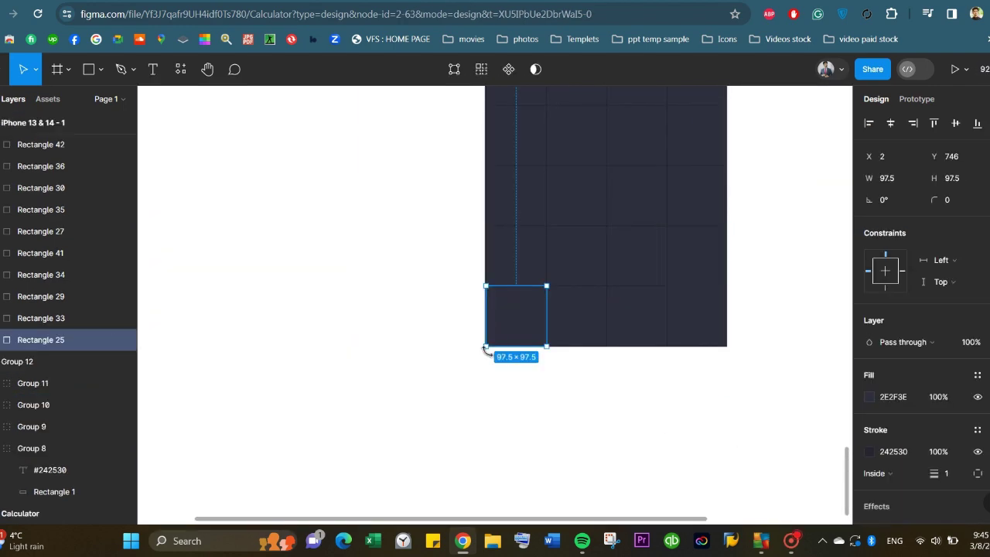
scroll(487, 348, "up", 2, "ctrl")
scroll(464, 271, "down", 4, "ctrl")
left_click_drag(447, 121, 702, 344)
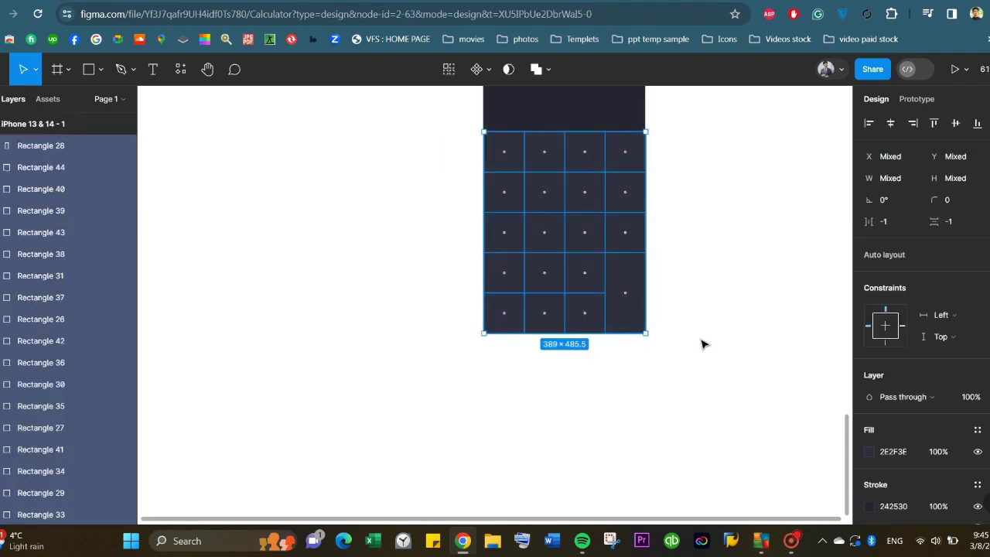
left_click(418, 308)
left_click(494, 323)
scroll(494, 332, "up", 3, "ctrl")
scroll(541, 356, "up", 2, "ctrl")
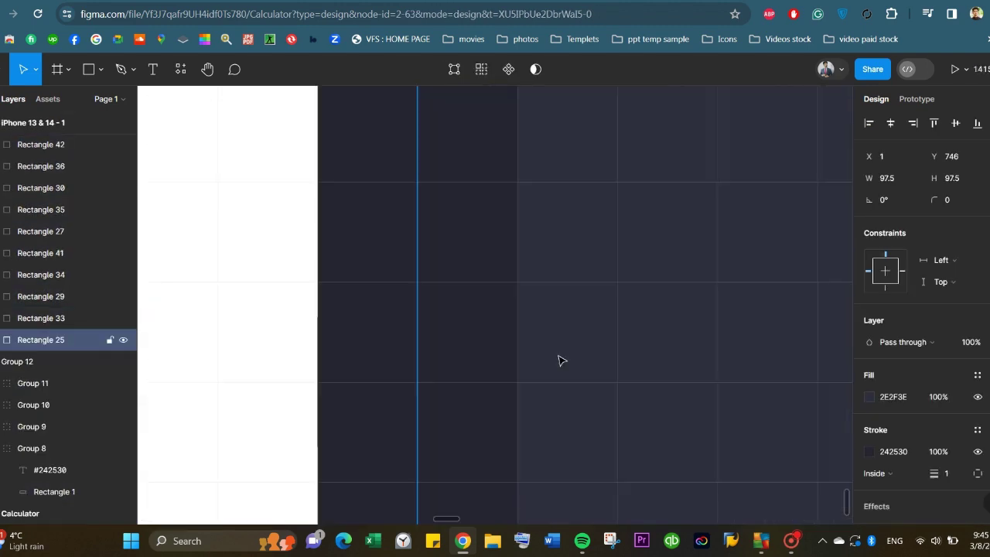
scroll(812, 344, "right", 5)
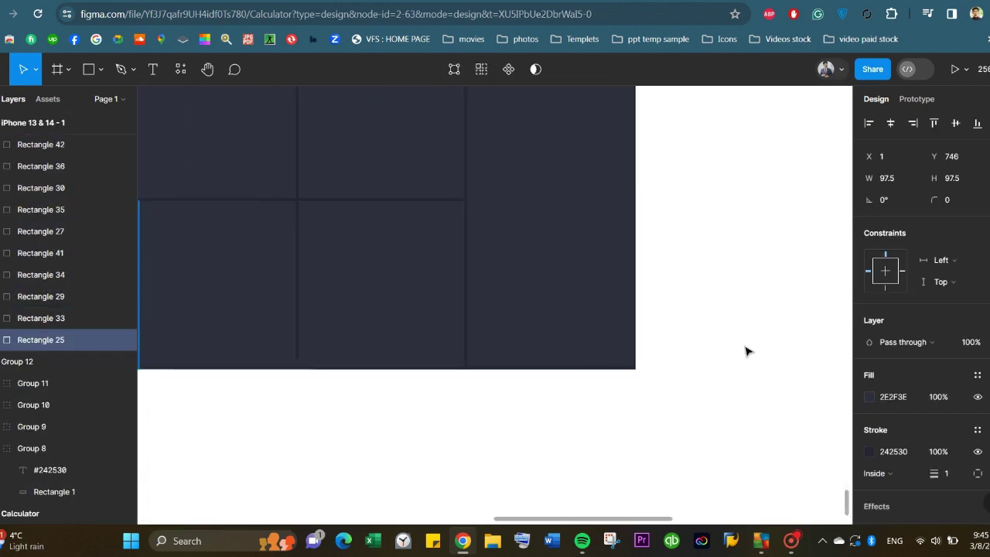
left_click(633, 328)
scroll(636, 328, "up", 3, "ctrl")
scroll(636, 328, "down", 1, "ctrl")
scroll(603, 309, "down", 5, "ctrl")
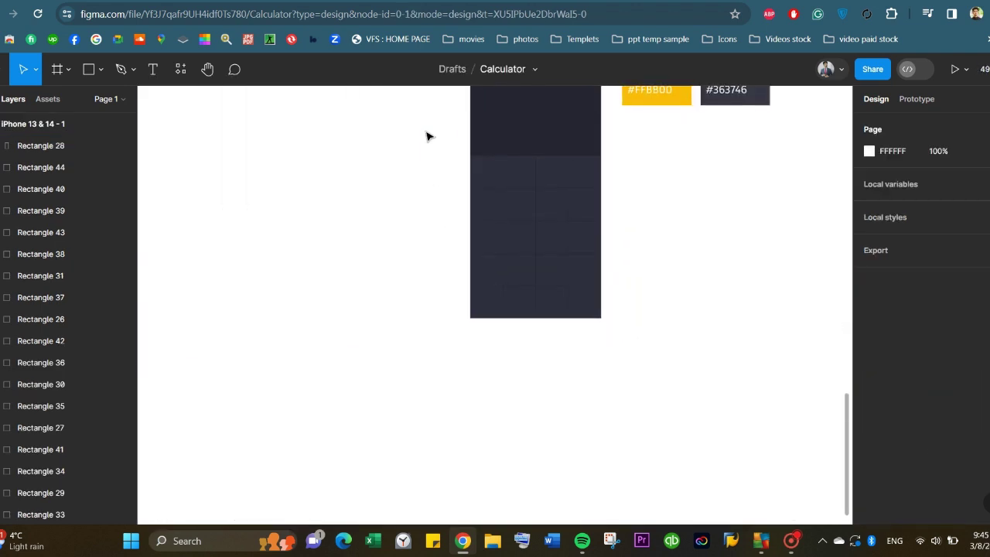
- Group every keypad key with Ctrl+G into Group 13, 389 × 485.5 at Y 358
left_click_drag(426, 134, 623, 330)
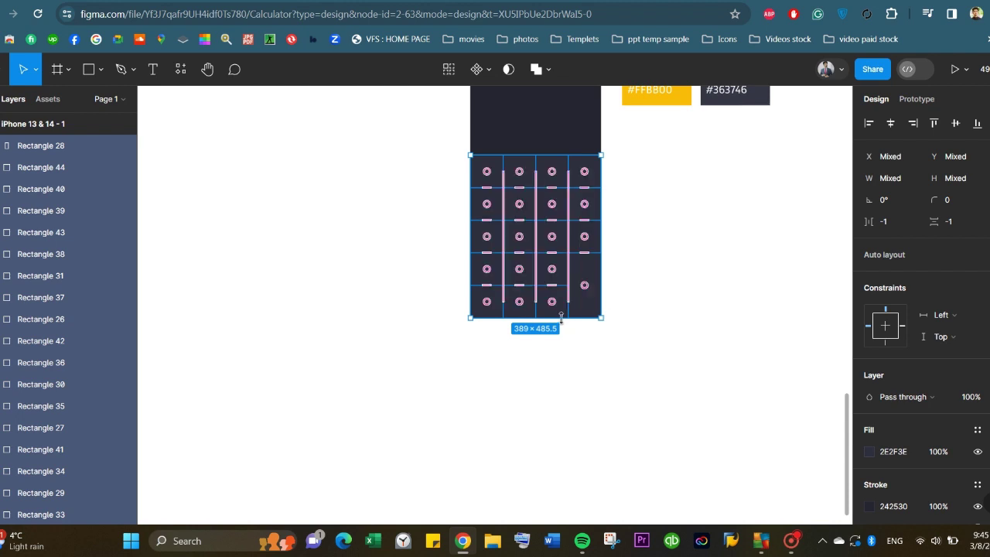
key("ctrl+g")
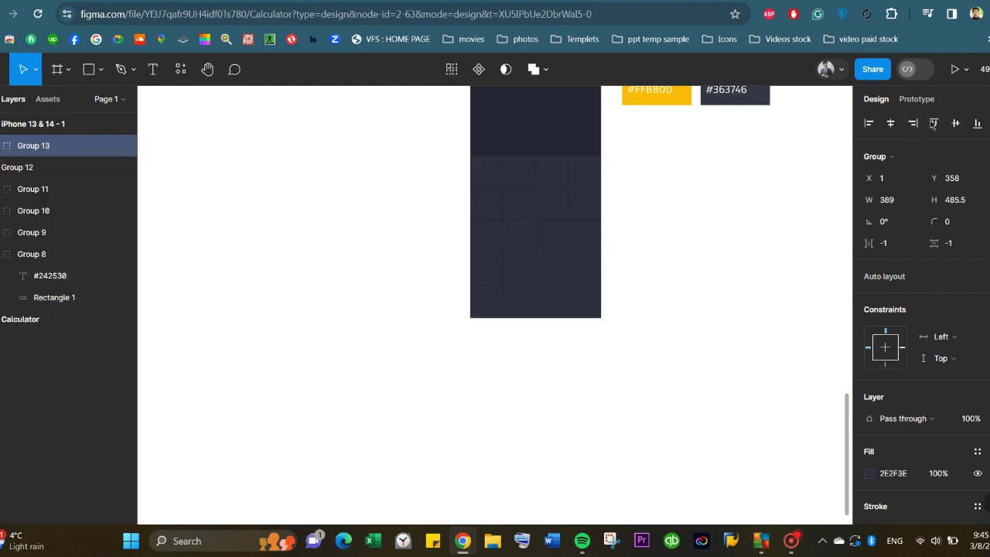
left_click(620, 335)
left_click(599, 315)
scroll(570, 306, "up", 5, "ctrl")
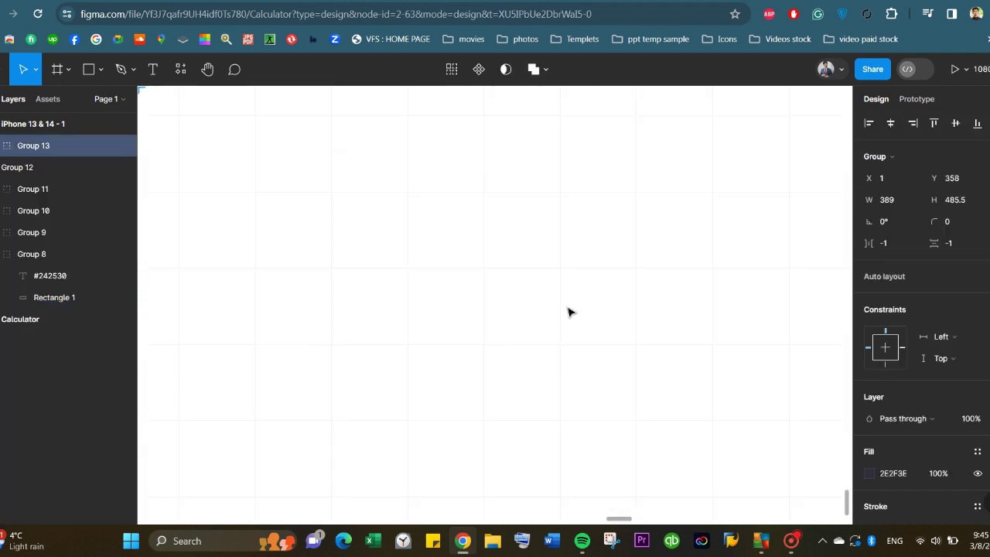
scroll(325, 214, "left", 3)
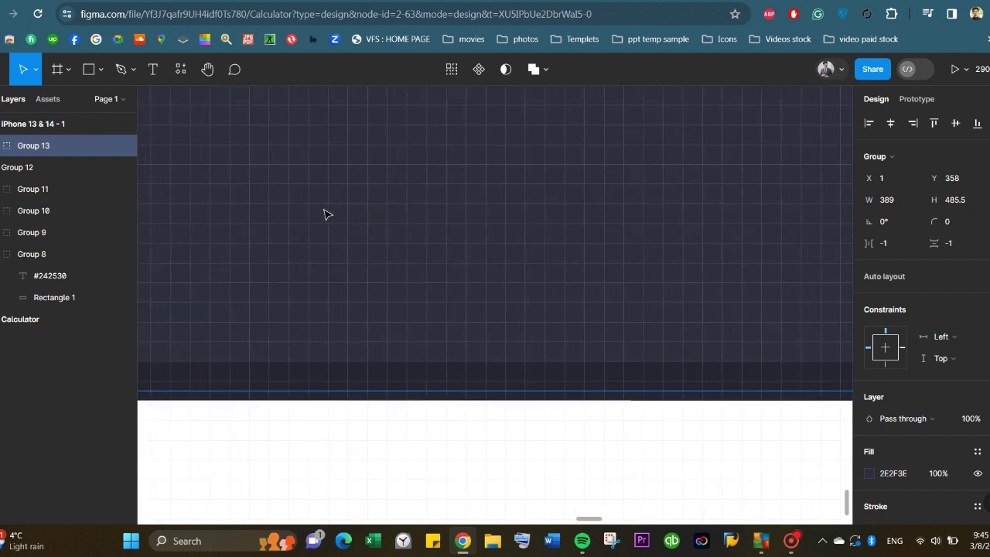
- Pan around the canvas to locate the keypad group, toggling its selection
scroll(327, 209, "left", 3)
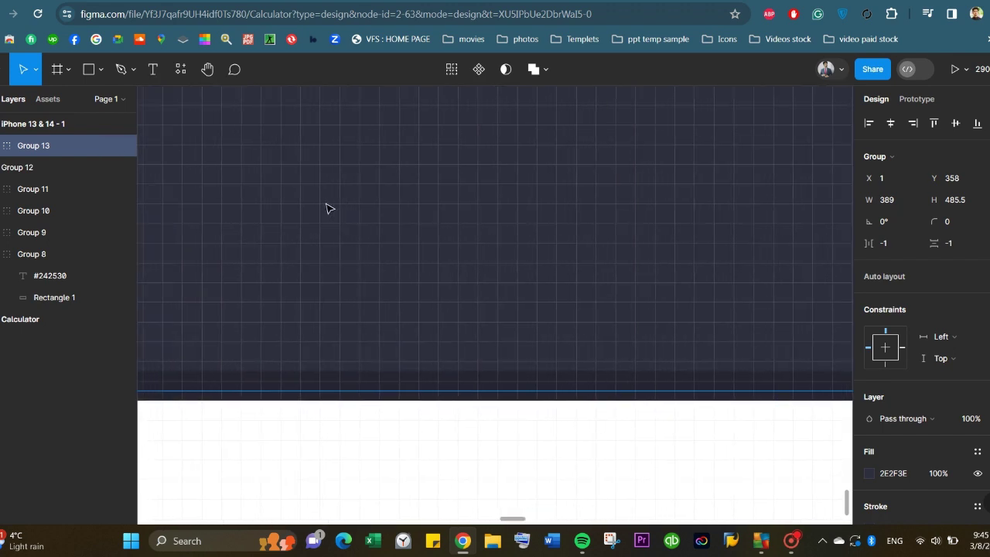
scroll(329, 208, "left", 2)
scroll(329, 207, "down", 2)
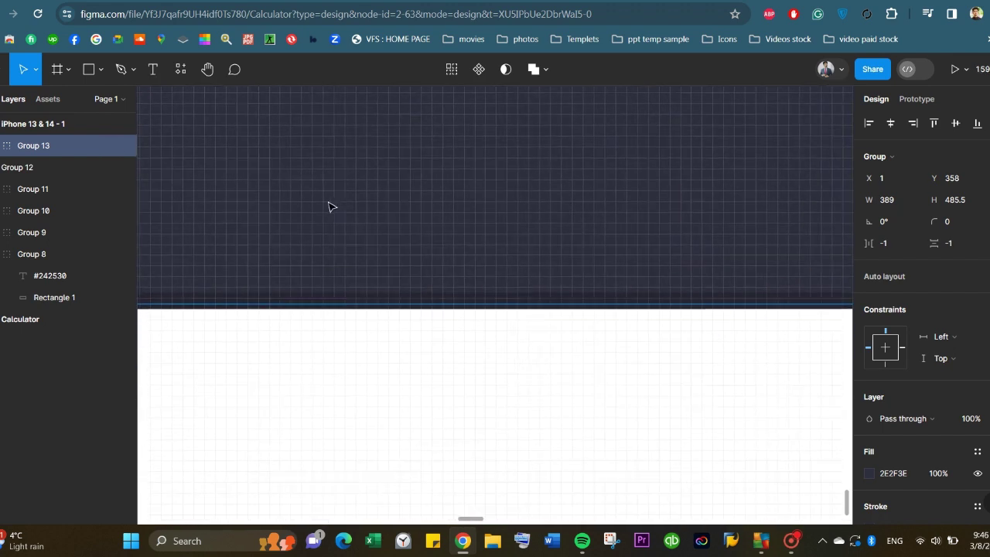
scroll(329, 206, "left", 3)
scroll(329, 207, "left", 3)
scroll(330, 216, "down", 2, "ctrl")
scroll(341, 247, "down", 3, "ctrl")
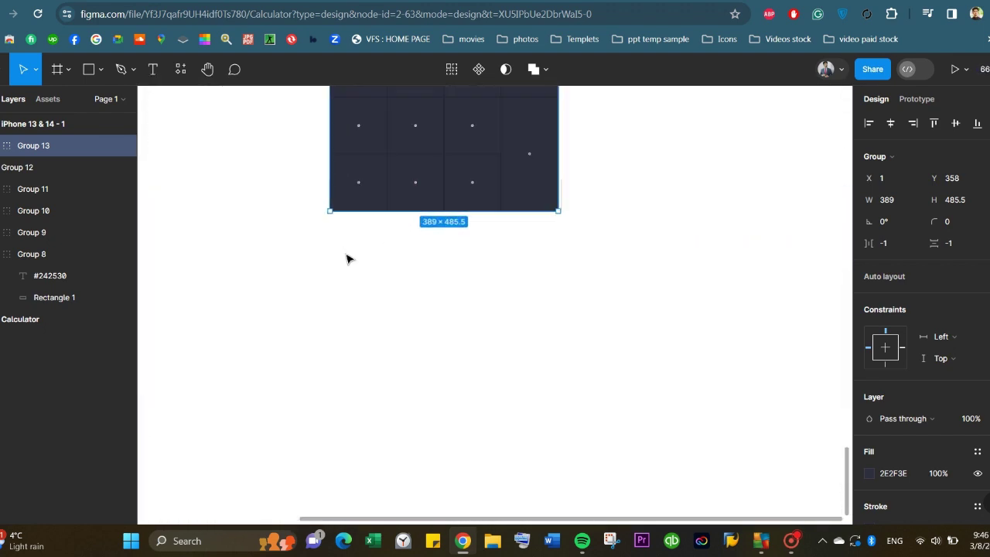
scroll(348, 258, "up", 3, "ctrl")
left_click(354, 270)
scroll(356, 276, "up", 3)
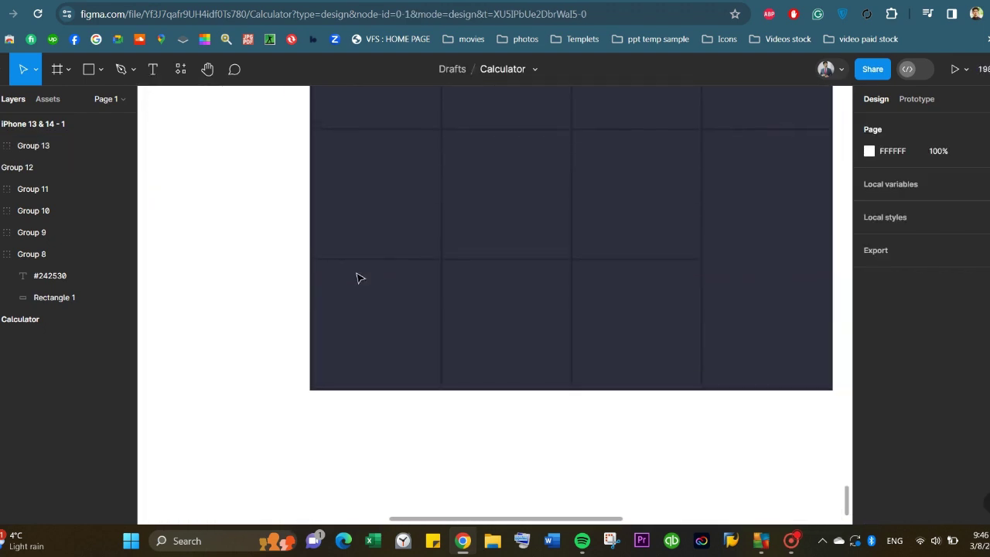
left_click(404, 325)
key("Escape")
scroll(681, 391, "up", 5, "ctrl")
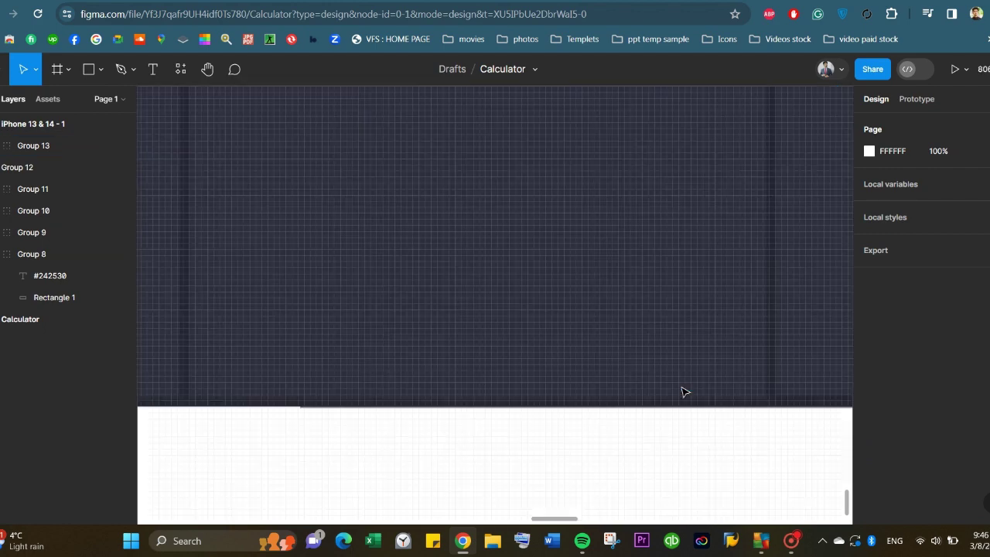
scroll(683, 389, "up", 2, "ctrl")
scroll(681, 391, "down", 3, "ctrl")
scroll(748, 384, "down", 2, "ctrl")
scroll(748, 384, "right", 5)
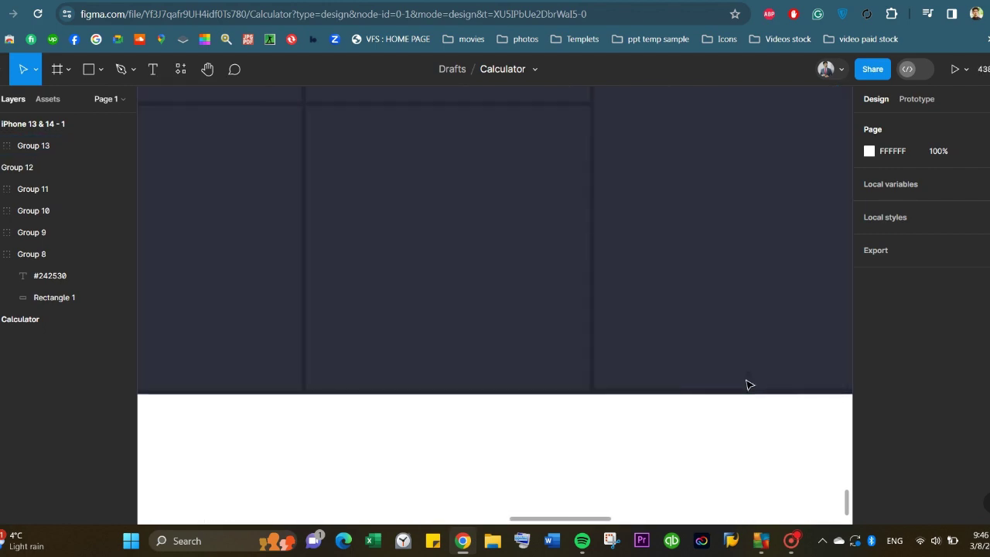
- Widen the keypad group to W 390 at X 0, spanning the full frame
left_click(777, 377)
scroll(804, 378, "up", 3, "ctrl")
scroll(803, 377, "up", 1, "ctrl")
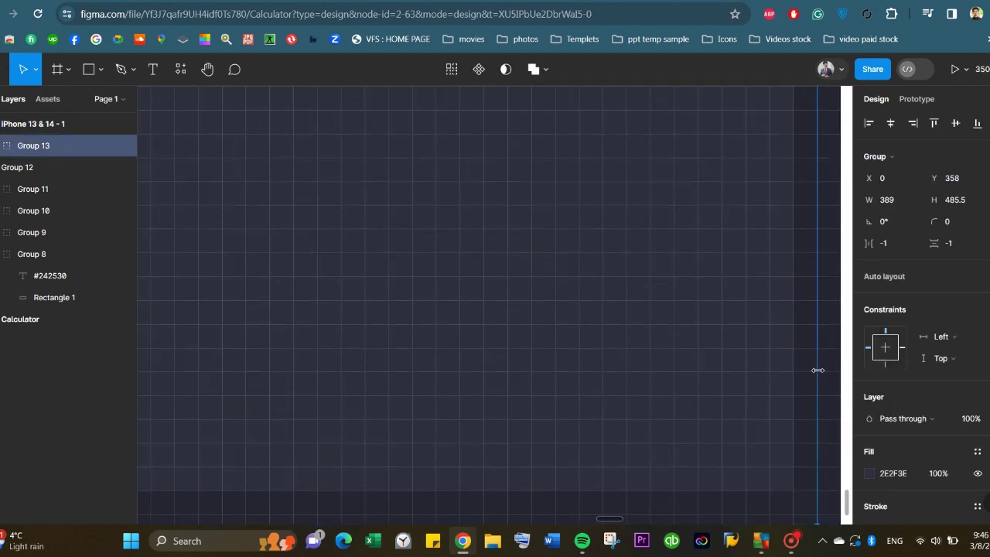
left_click_drag(828, 370, 832, 369)
scroll(688, 382, "down", 3, "ctrl")
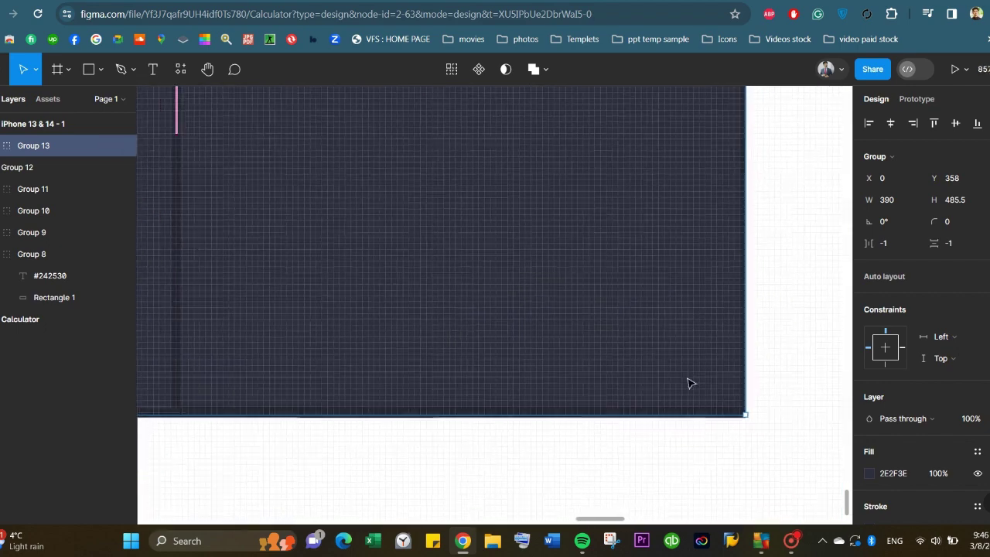
scroll(687, 382, "left", 5)
scroll(572, 384, "down", 5, "ctrl")
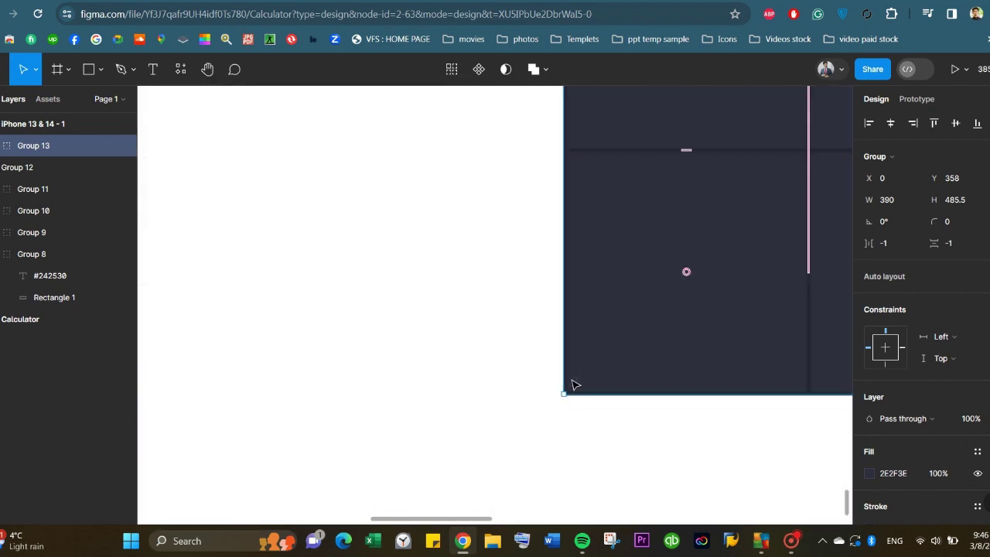
scroll(719, 369, "down", 5, "ctrl")
scroll(696, 333, "down", 1, "ctrl")
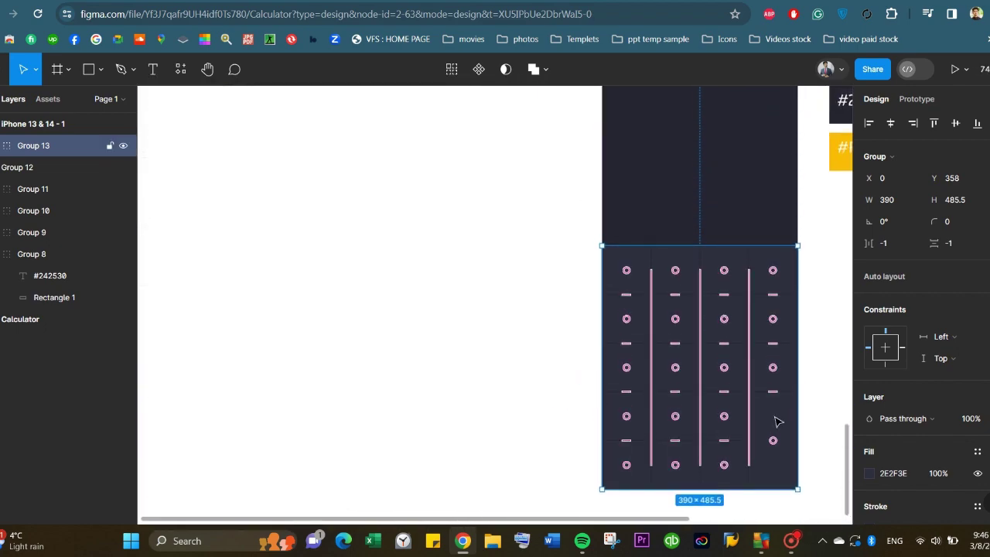
- Give the tall bottom-right key a yellow #FFBB00 stroke
double_click(777, 421)
left_click(868, 452)
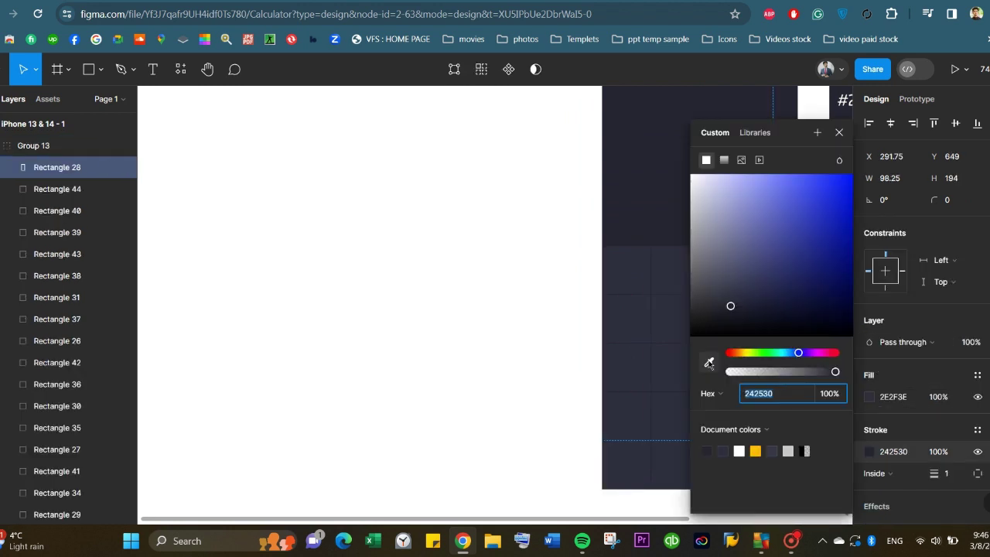
left_click(755, 451)
left_click(491, 416)
scroll(490, 415, "right", 3)
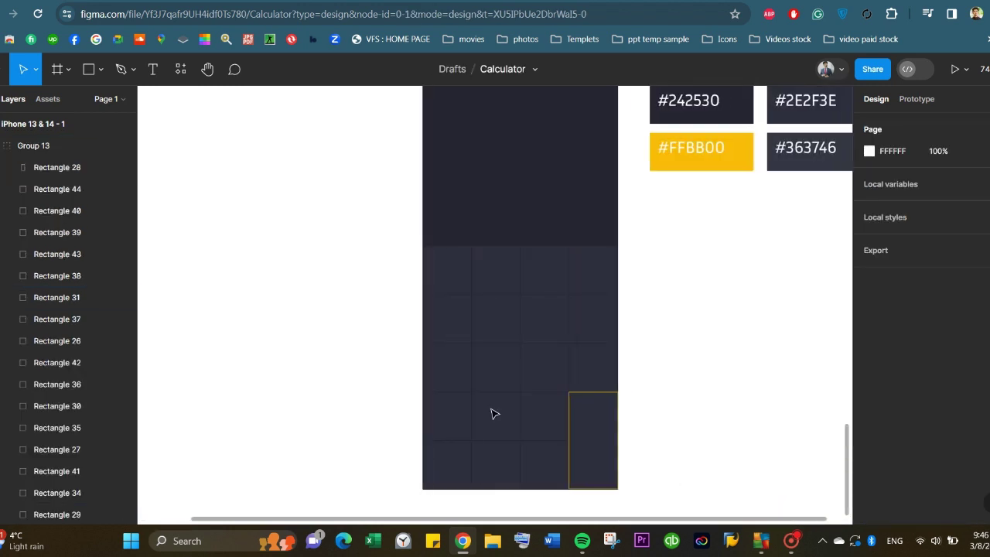
- Fill the tall bottom-right key with #FFBB00 sampled from the swatch
left_click(606, 437)
double_click(606, 437)
left_click(869, 397)
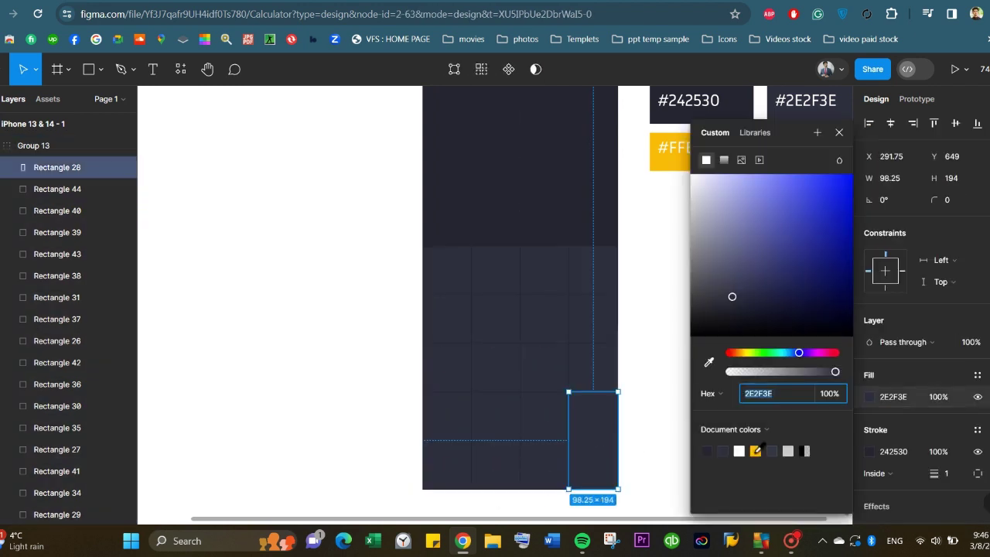
left_click(705, 367)
left_click(673, 151)
scroll(612, 364, "up", 3)
key("Escape")
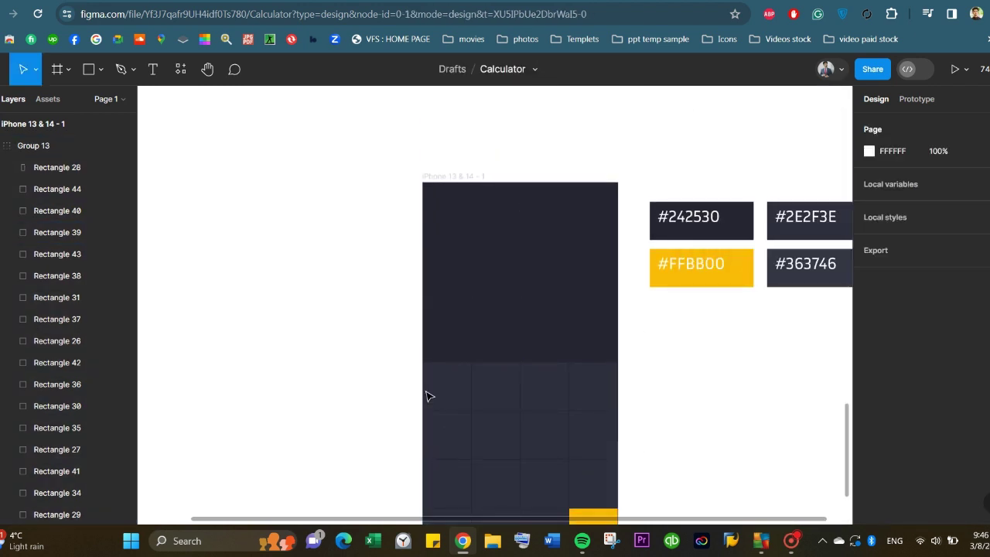
- Ungroup the keypad rectangles
left_click(441, 375)
right_click(415, 361)
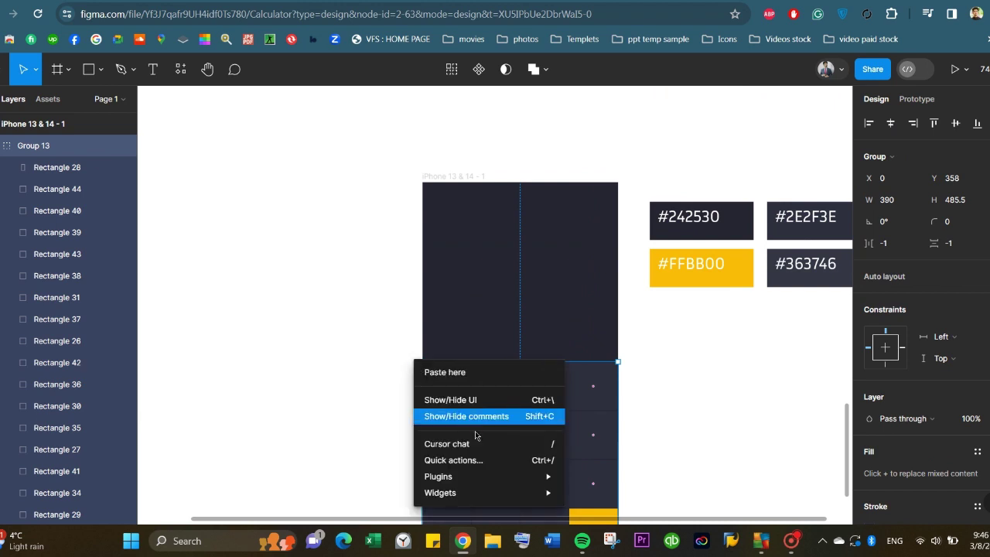
left_click(379, 386)
right_click(452, 375)
left_click(472, 291)
- Fill the four top-row keys and two right-column keys with #363746
left_click(433, 390)
left_click(495, 394, "shift")
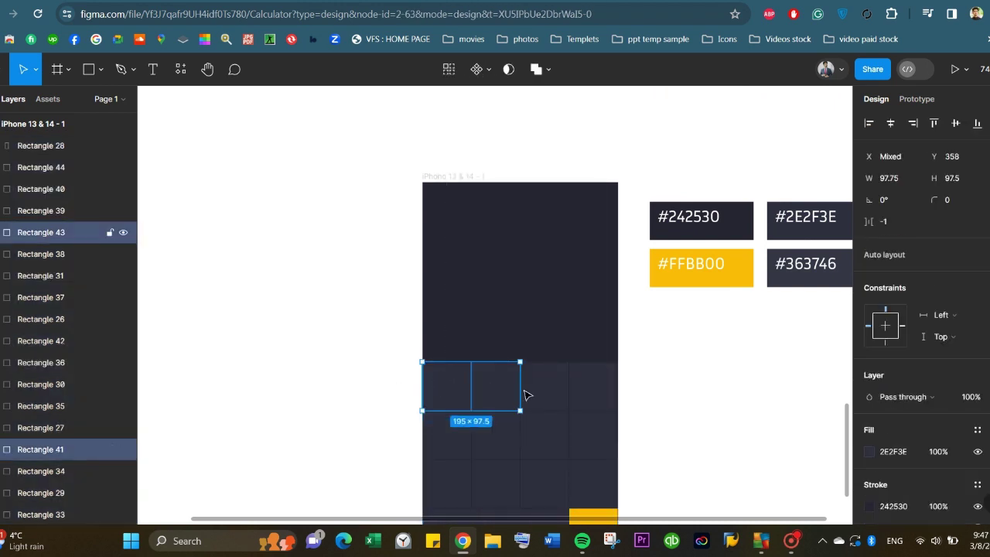
left_click(533, 392, "shift")
left_click(592, 398, "shift")
left_click(585, 444, "shift")
left_click(589, 483, "shift")
left_click(869, 451)
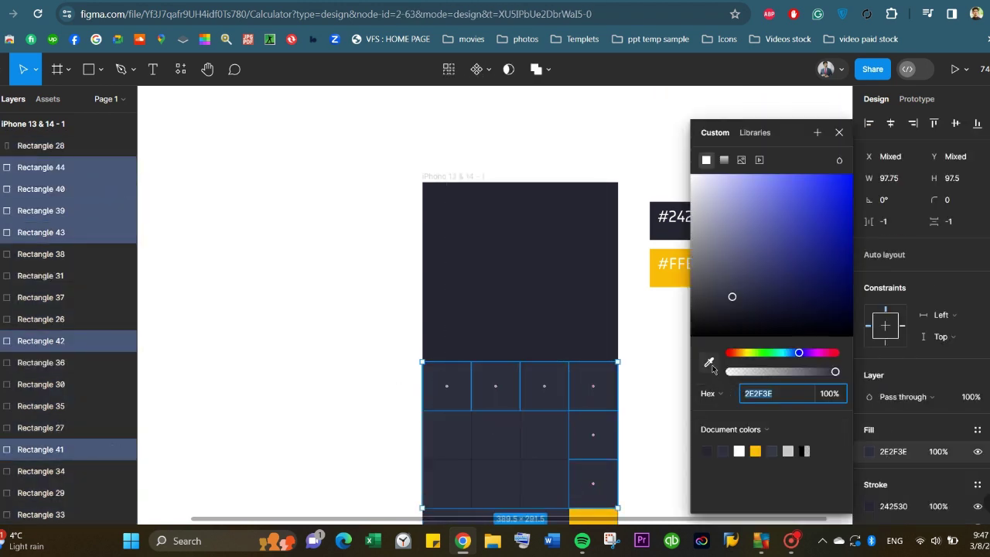
left_click(709, 362)
scroll(683, 303, "right", 5)
left_click(574, 270)
key("Escape")
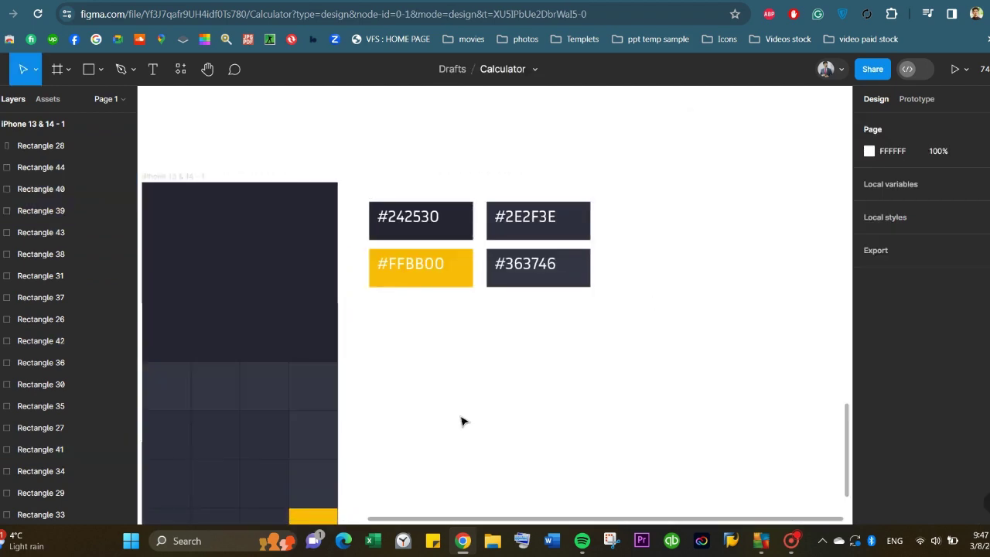
- Check the tall yellow key and clear the selection
scroll(360, 429, "left", 3)
scroll(361, 429, "down", 3)
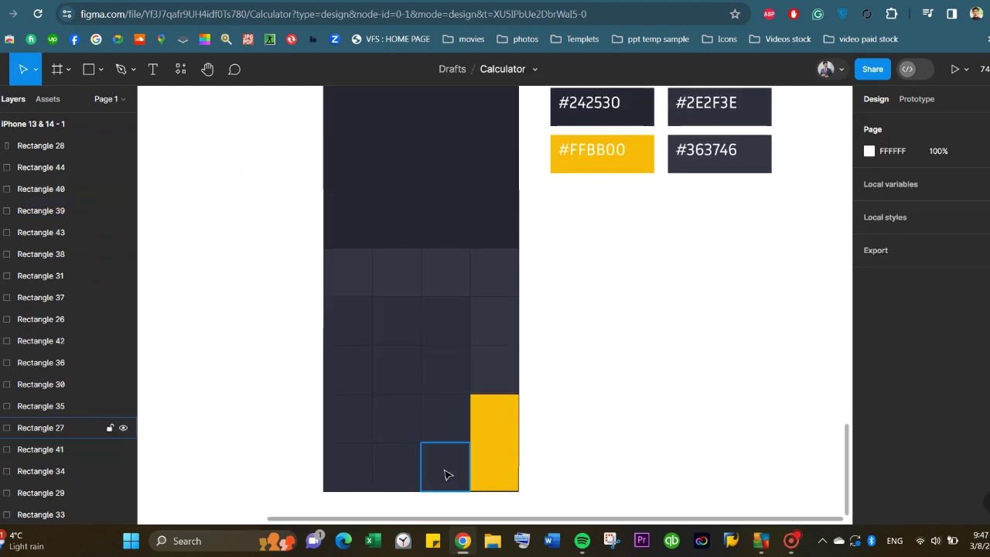
left_click(490, 479)
scroll(490, 480, "up", 10)
scroll(451, 479, "down", 6)
scroll(371, 459, "down", 2)
key("Escape")
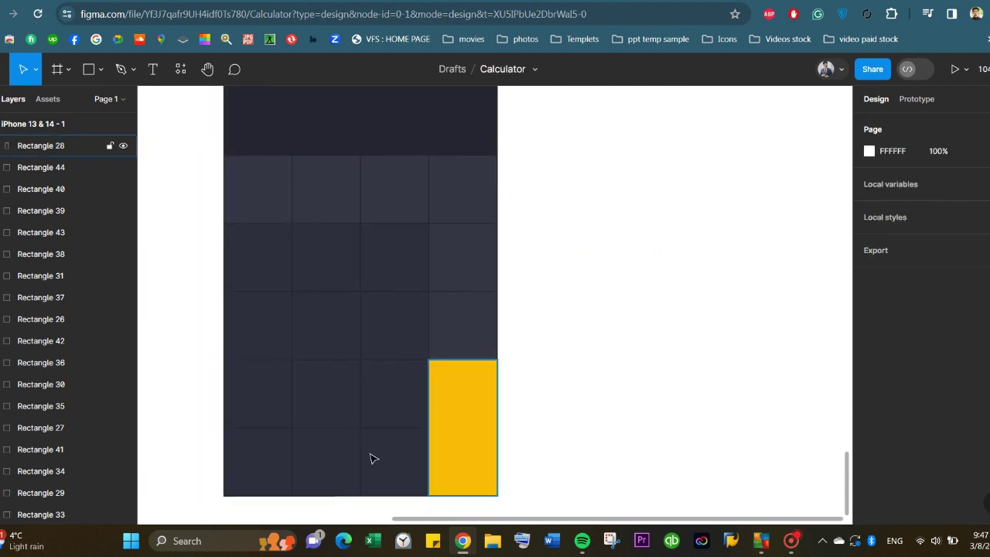
scroll(195, 431, "left", 5)
scroll(144, 259, "right", 3)
- Create a '1' text label in Poppins size 24 and place it in the bottom-row keys
left_click(152, 69)
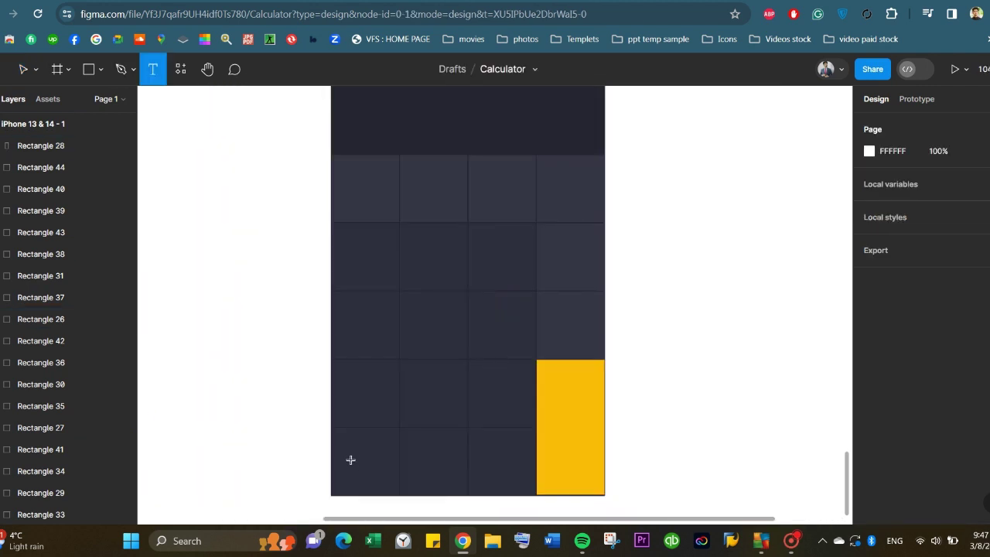
left_click(354, 459)
type("1")
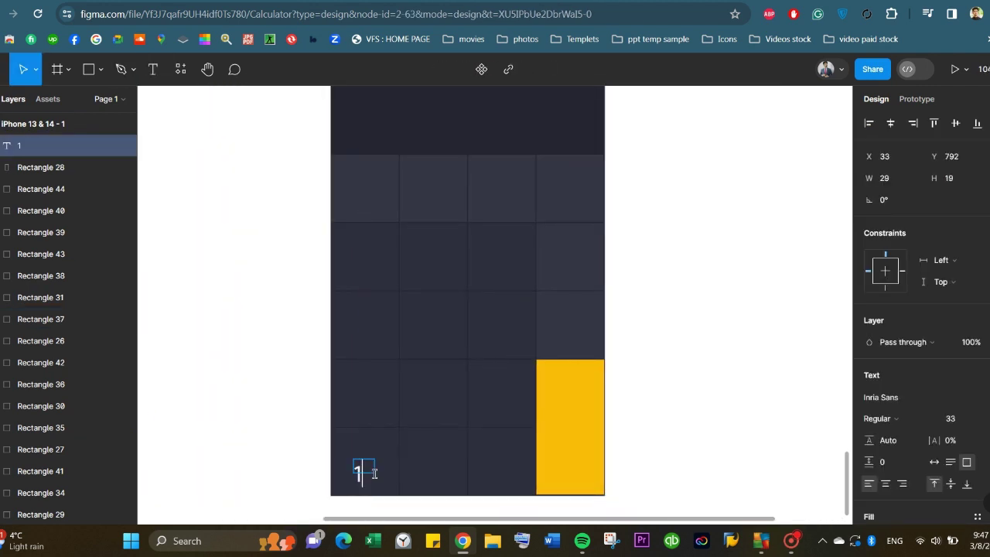
left_click(967, 418)
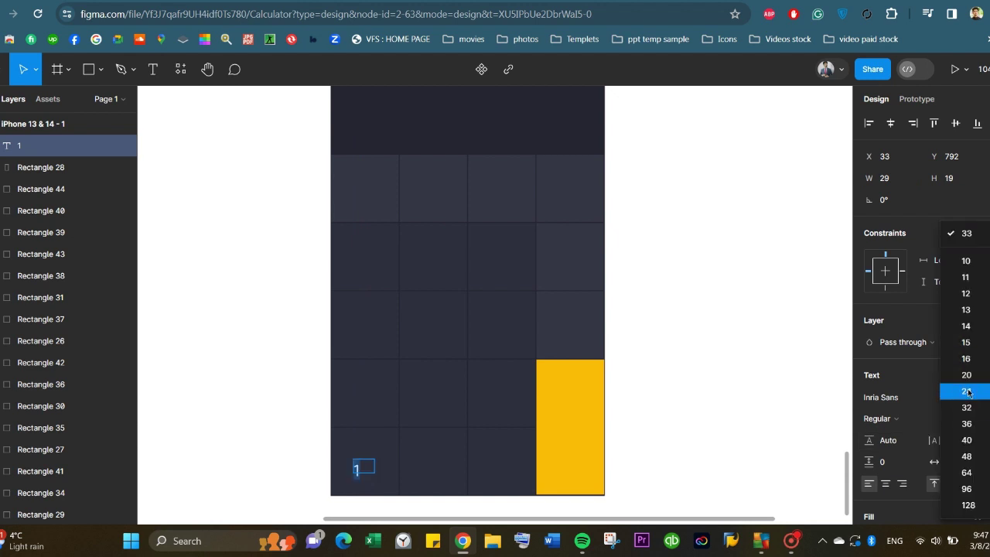
left_click(967, 392)
type("31")
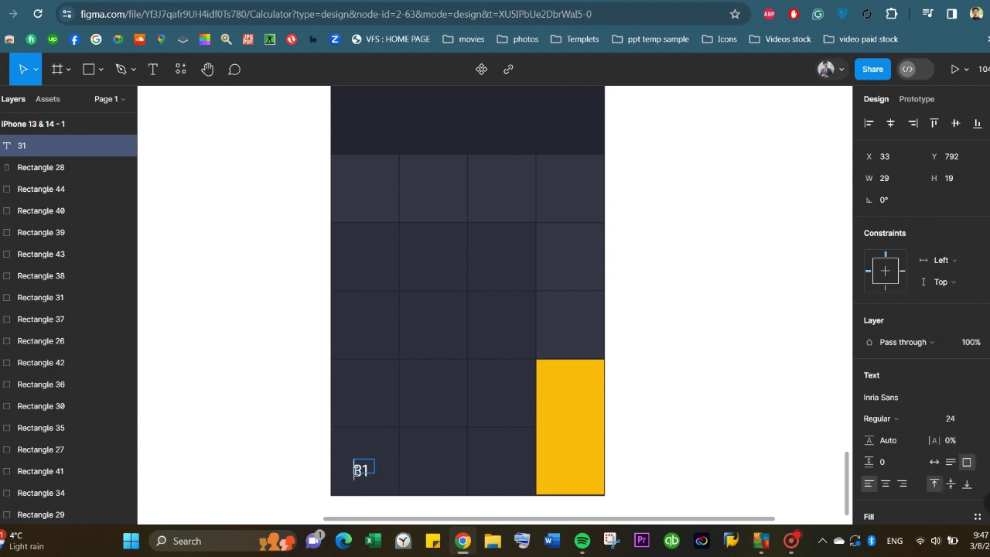
left_click(881, 397)
type("po")
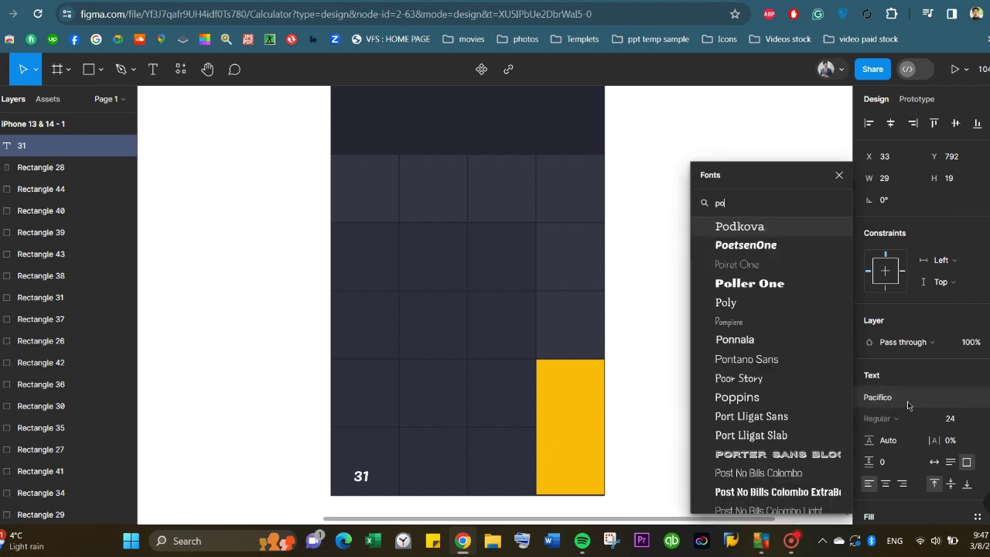
type("pp")
key("Return")
left_click(967, 419)
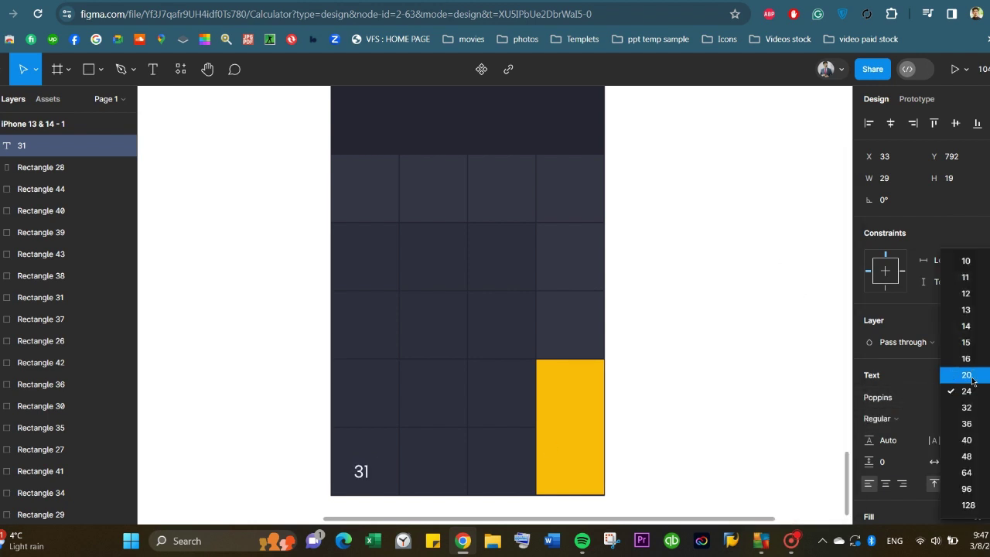
left_click(969, 392)
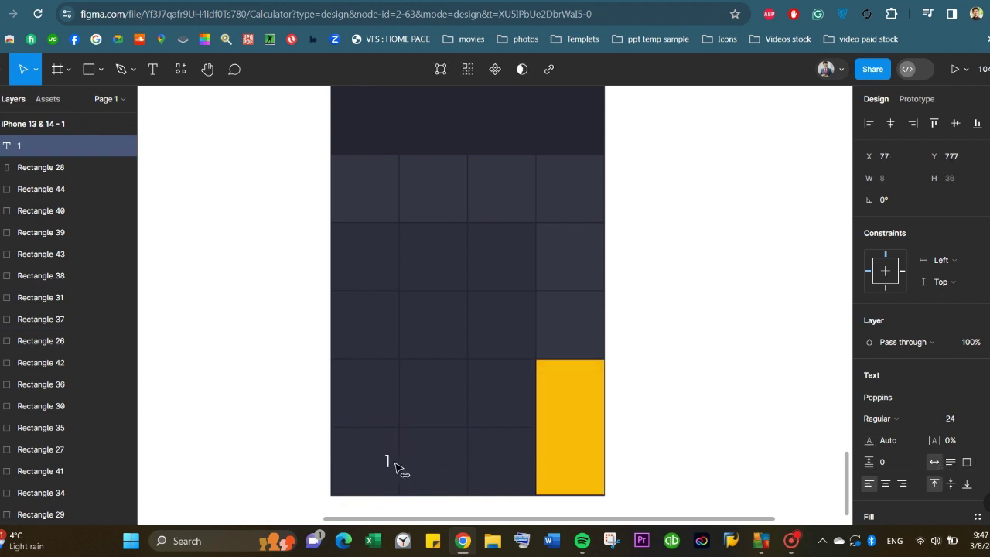
mouse_move(433, 464)
left_mouse_down()
mouse_move(365, 463)
mouse_move(501, 469)
left_mouse_up()
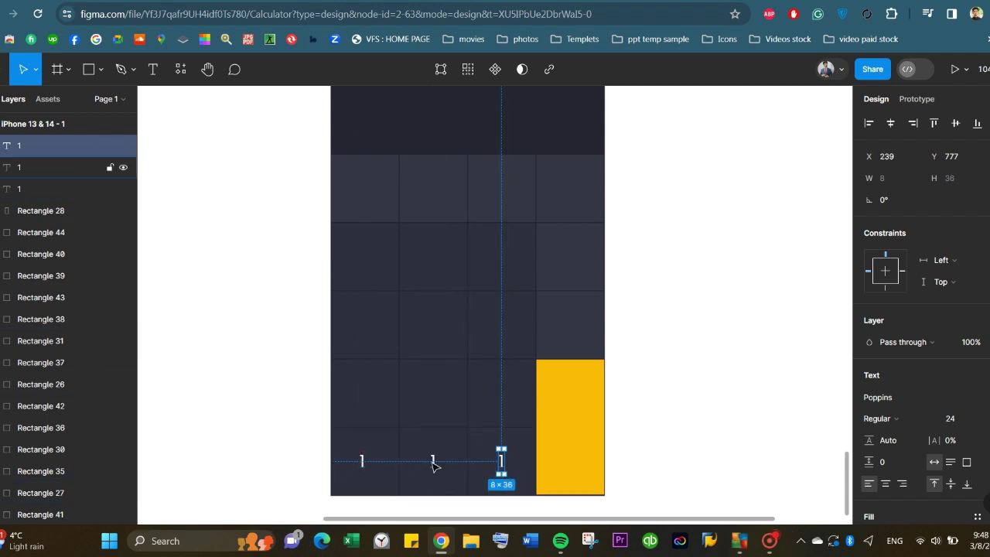
- Copy the bottom-row '1' labels into the fourth row and select both rows
left_click(433, 464, "shift")
left_click(362, 461, "shift")
left_click_drag(362, 461, 380, 401)
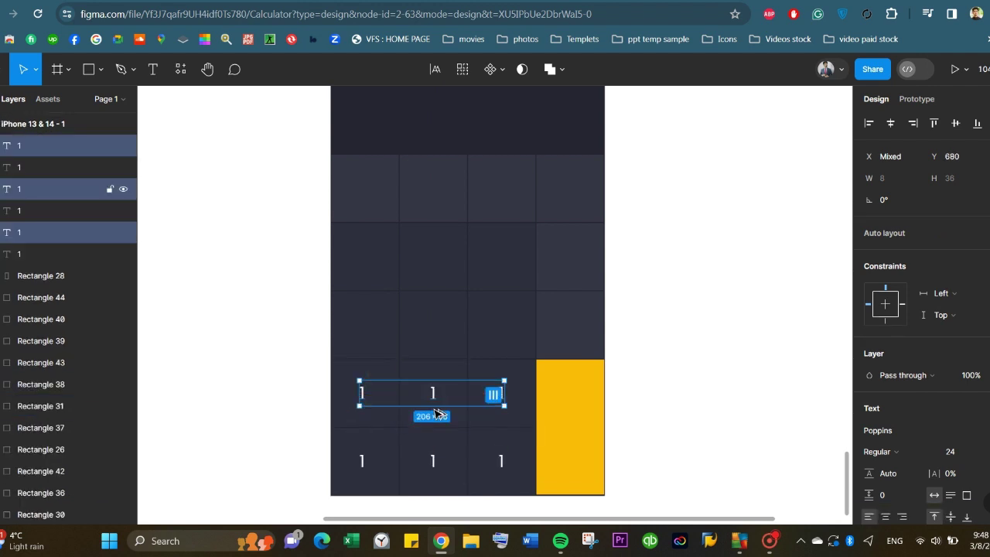
left_click(368, 467)
left_click(434, 462, "shift")
left_click(503, 461, "shift")
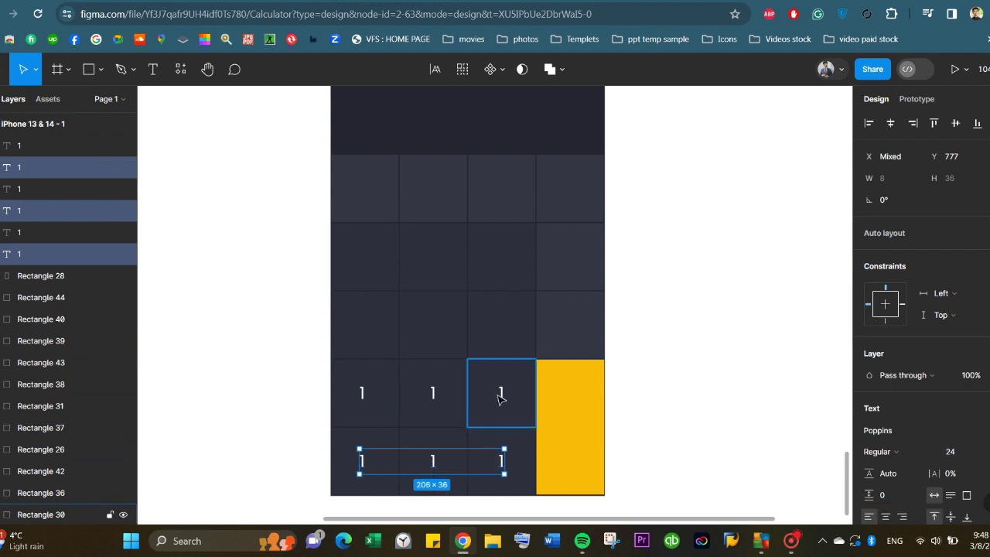
left_click(493, 399, "shift")
left_click(357, 393, "shift")
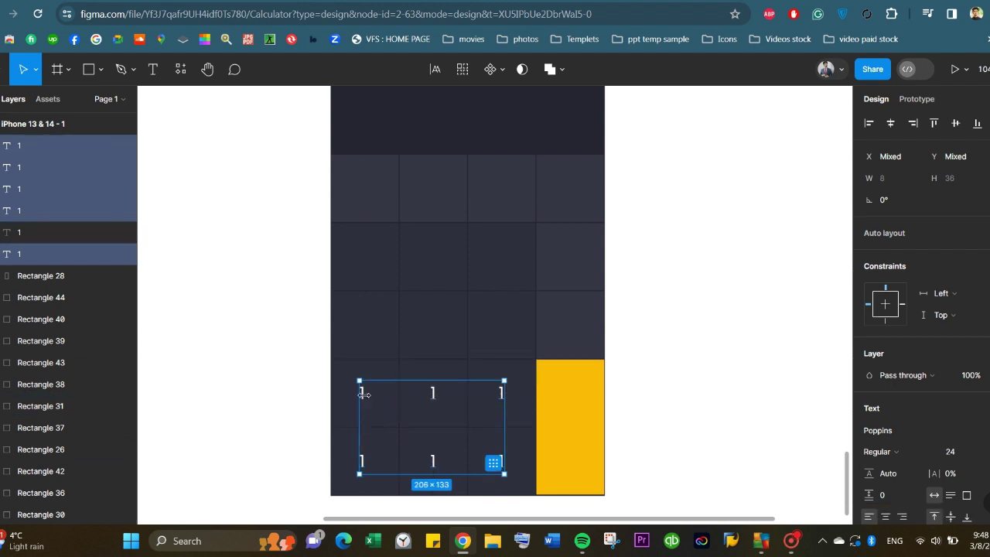
- Duplicate the six labels up through the upper rows and delete strays above the keypad
left_click(44, 232)
left_click(26, 147, "shift")
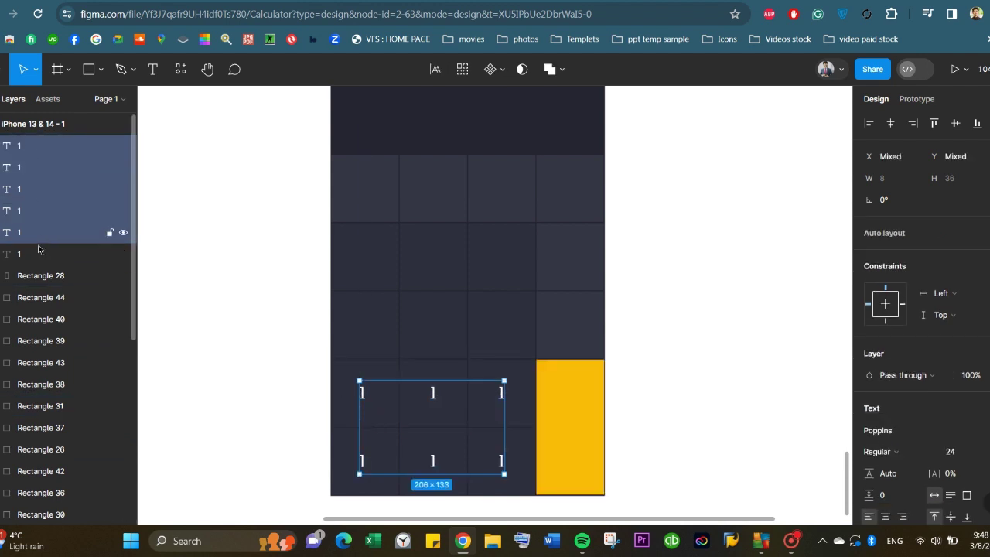
left_click(39, 253, "shift")
left_click_drag(371, 399, 370, 266)
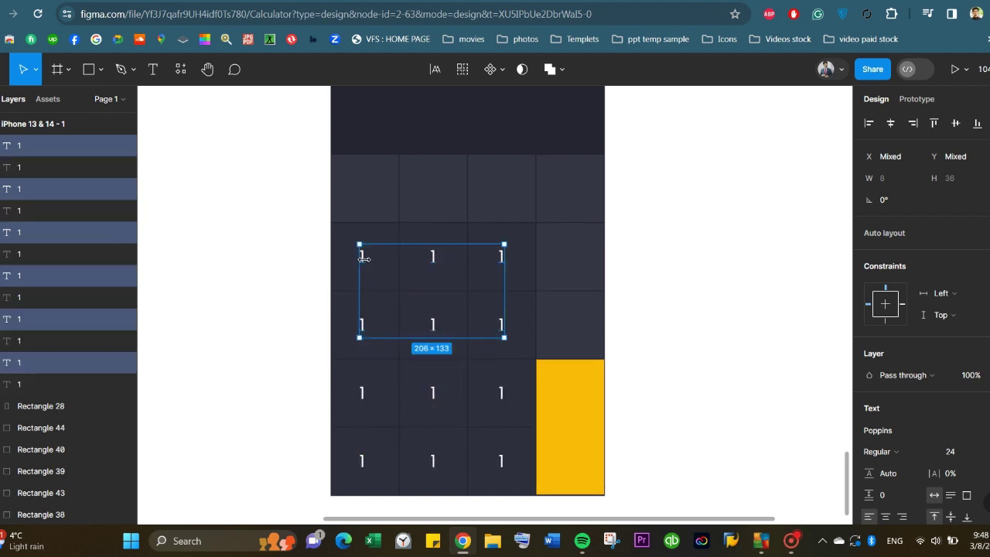
left_click_drag(376, 267, 376, 148, "alt")
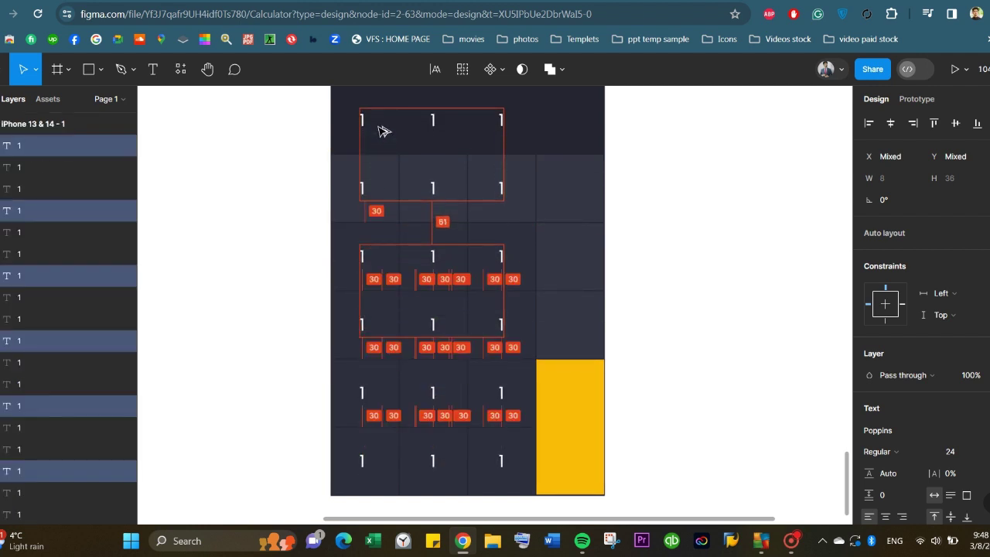
scroll(376, 148, "up", 3)
left_click_drag(264, 236, 380, 210)
key("Delete")
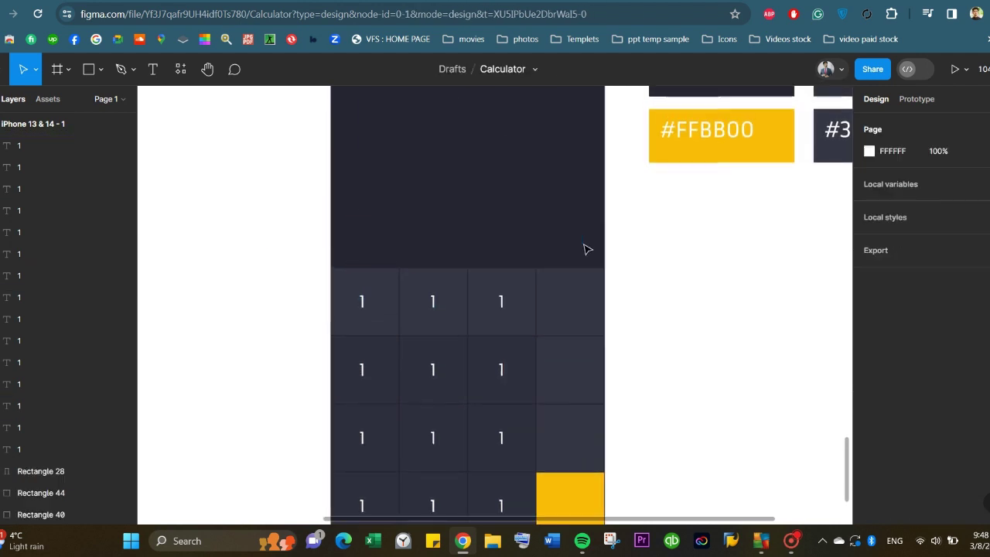
- Relabel the bottom two rows as % 0 . and 1 2 3
left_click(501, 302)
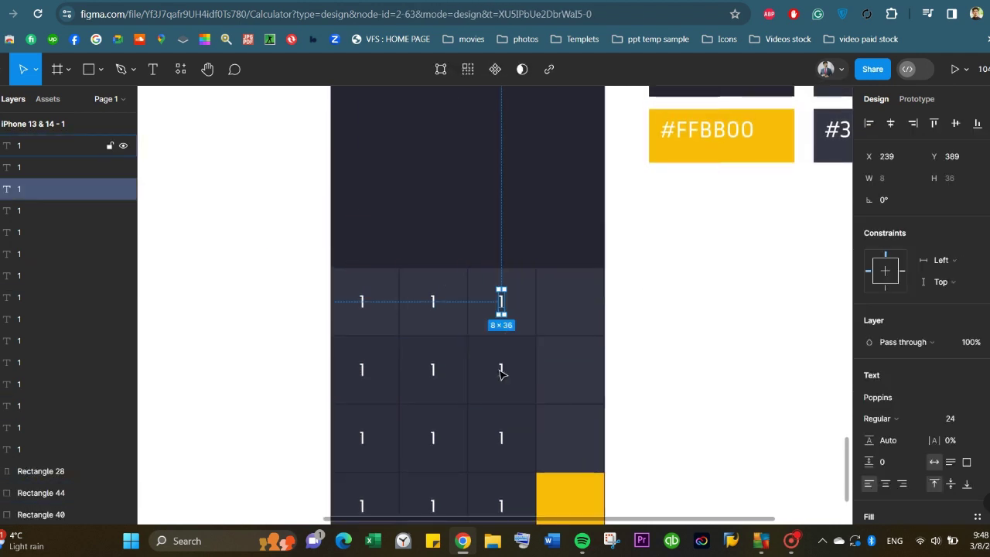
scroll(352, 479, "down", 3)
left_click(361, 459)
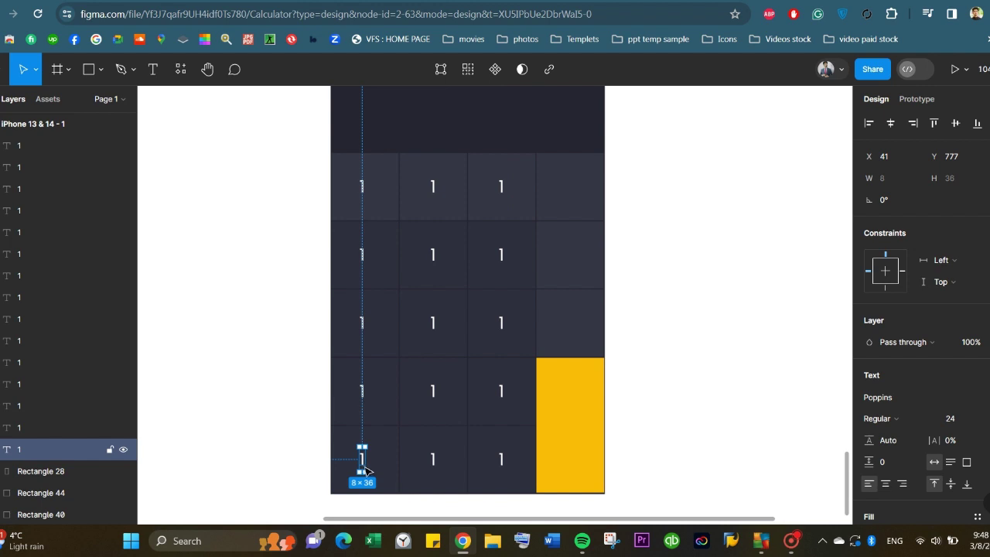
double_click(362, 464)
left_click(433, 459)
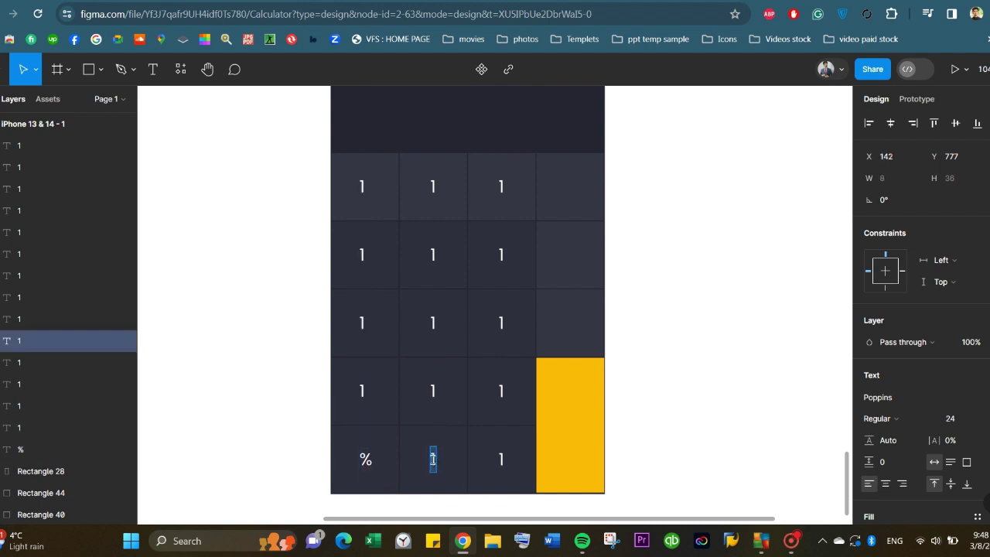
type("0")
left_click(499, 458)
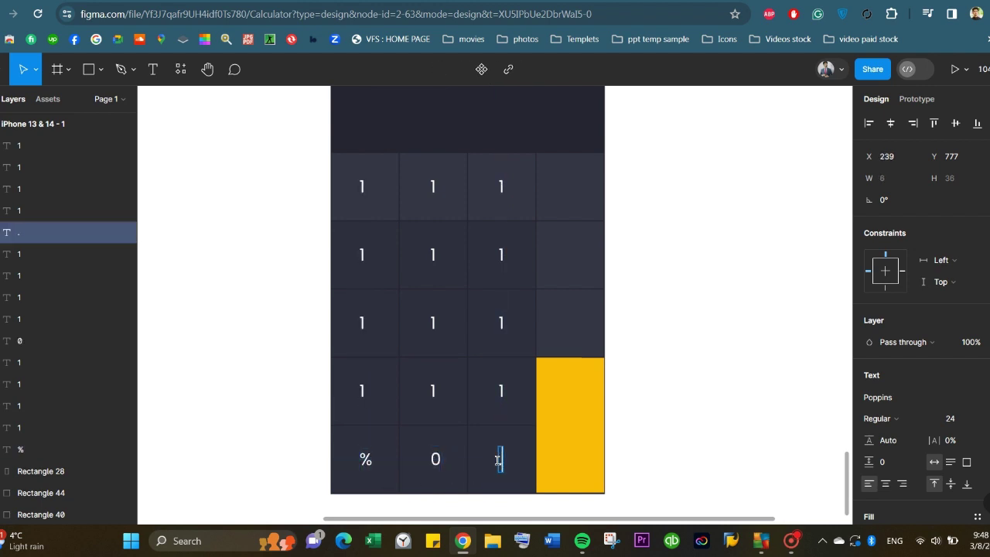
left_click(433, 391)
type("2")
double_click(500, 391)
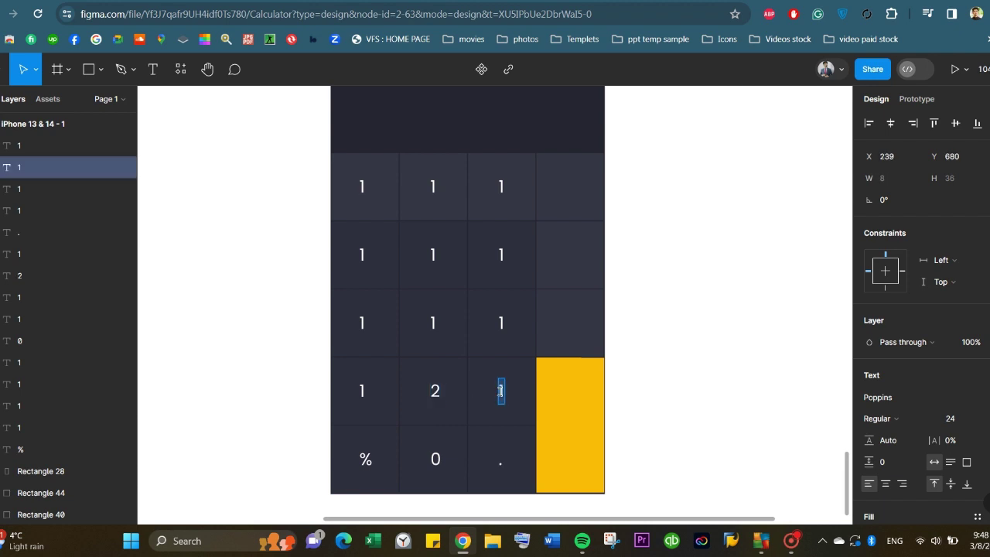
type("3")
- Relabel the middle rows as 4 5 6 and 7 8 9
left_click(361, 323)
double_click(433, 323)
type("5")
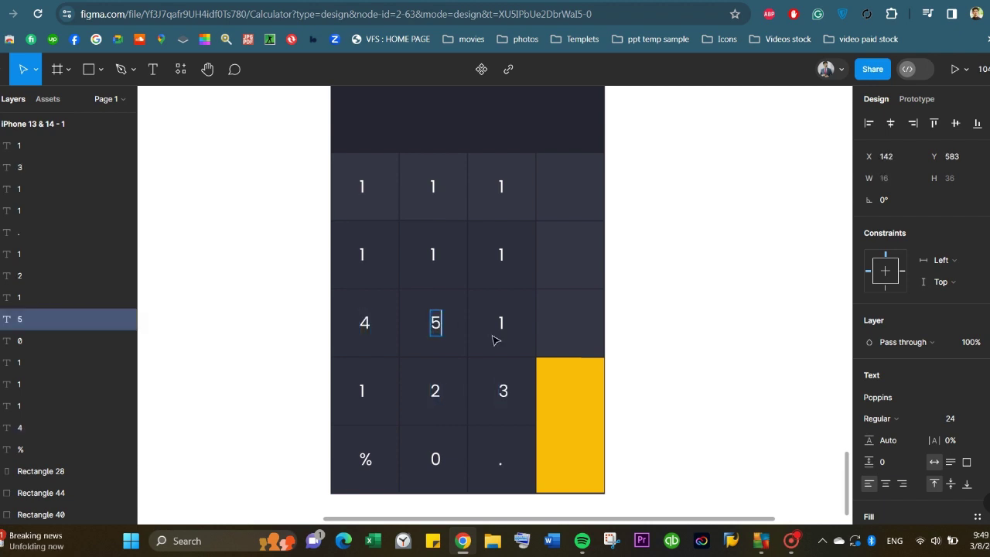
double_click(501, 324)
double_click(362, 254)
type("7")
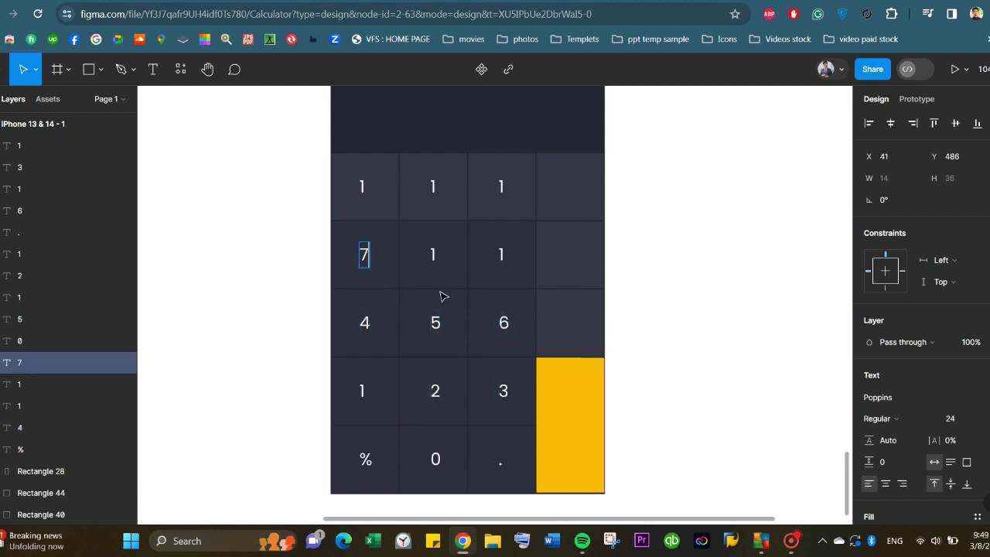
double_click(433, 254)
double_click(500, 252)
type("9")
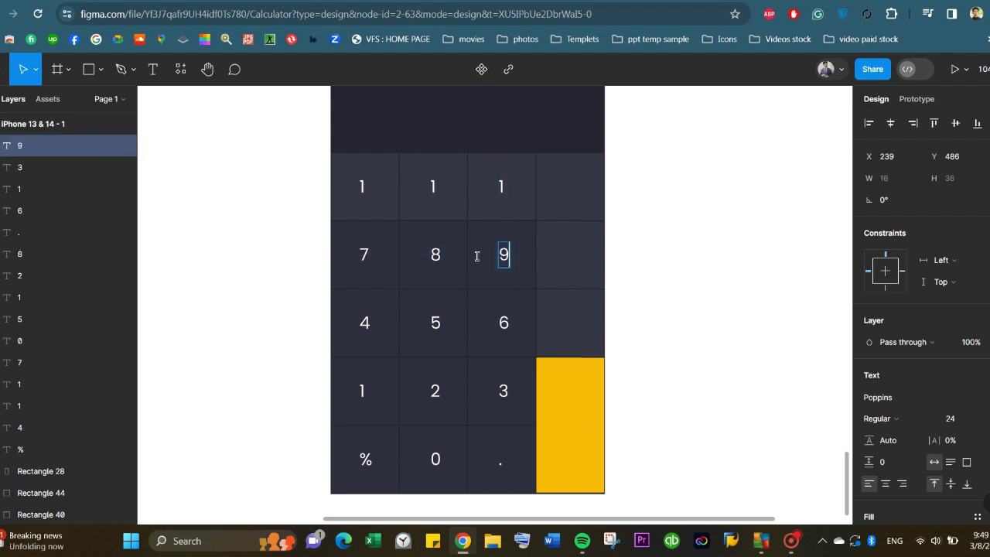
key("Escape")
- Delete the three leftover '1' labels from the top row
left_click(259, 256)
left_click(362, 187)
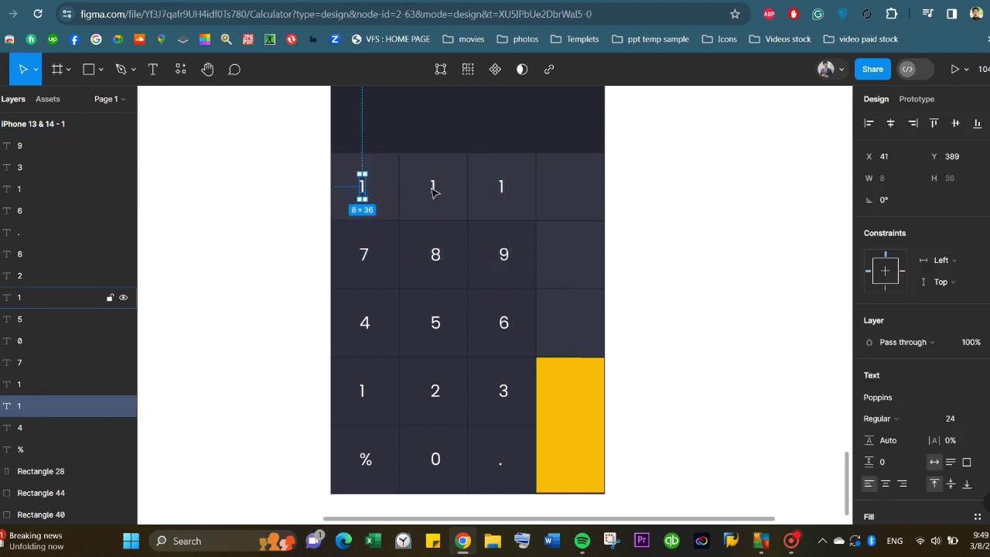
left_click(433, 190, "shift")
left_click(501, 194, "shift")
key("Delete")
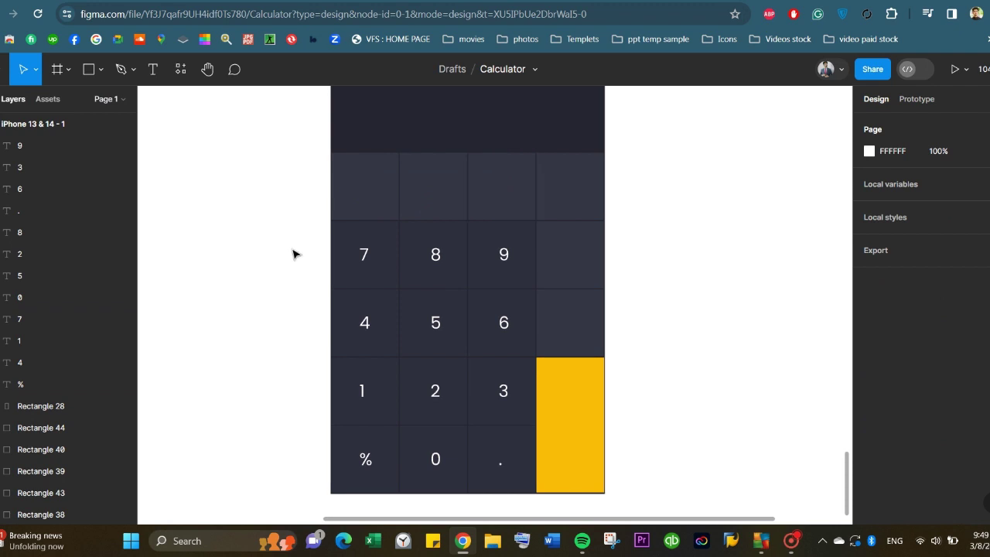
- Set all twelve key labels to a slightly smaller font size
left_click(42, 148)
left_click(42, 387, "shift")
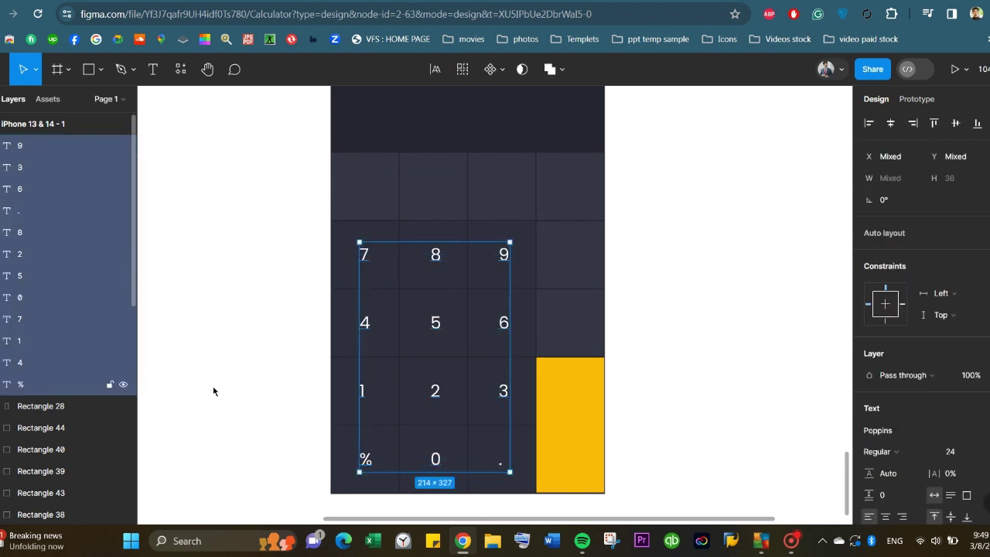
left_click(971, 454)
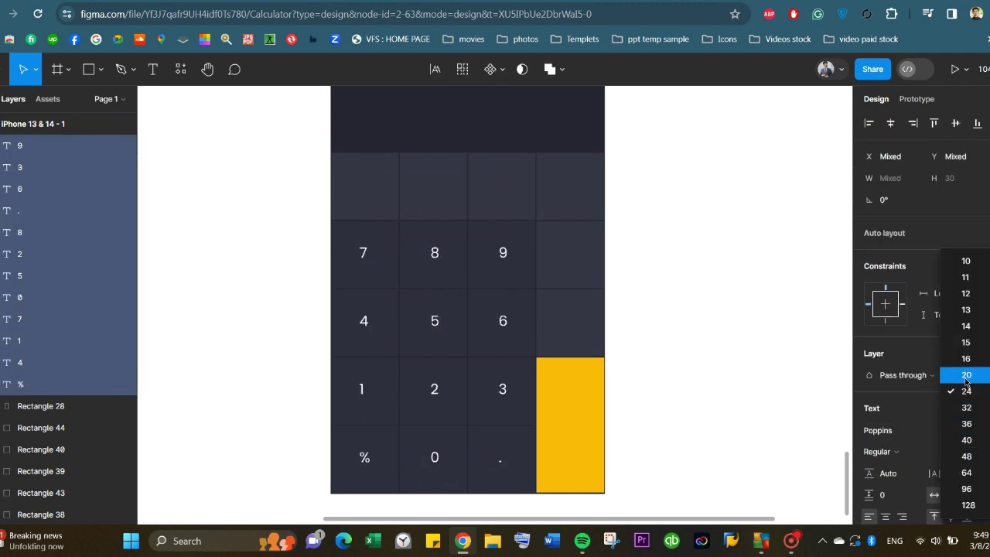
key("Escape")
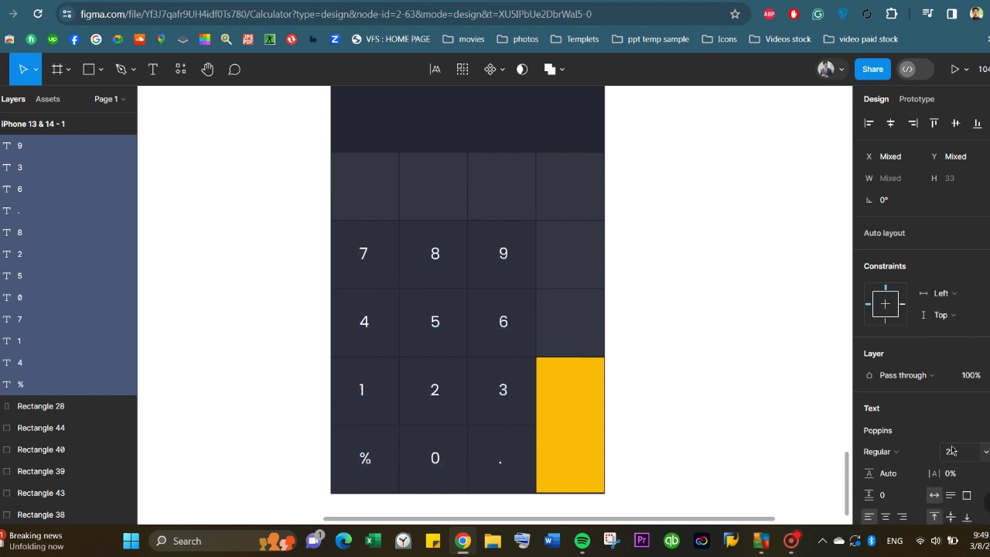
left_click(704, 439)
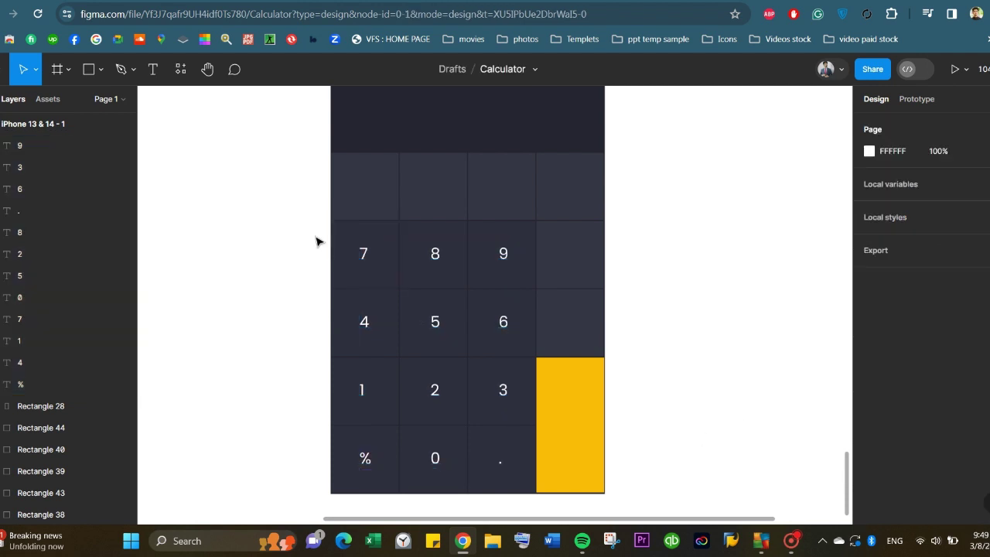
- Centre the digits horizontally in their keys, column by column
left_click_drag(311, 222, 372, 459)
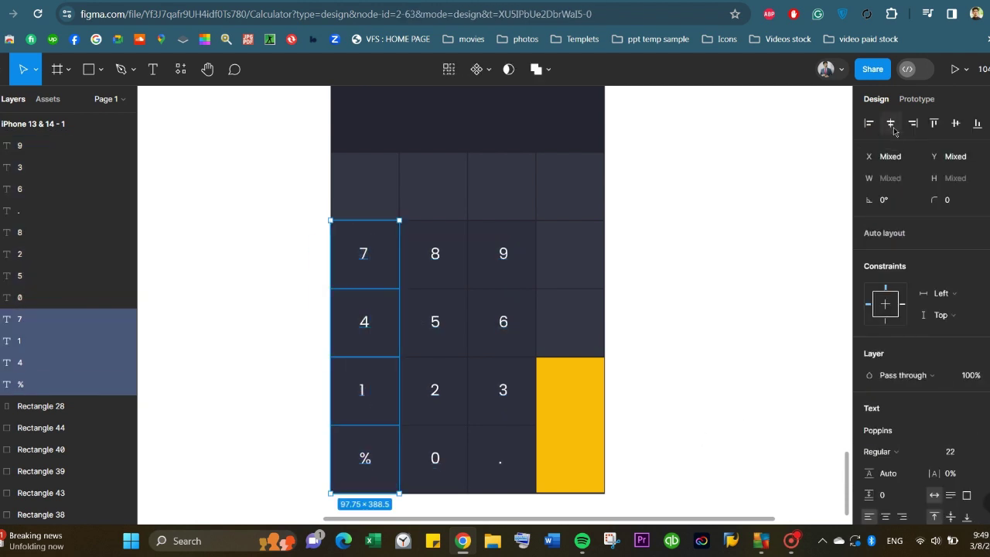
left_click(287, 261)
left_click_drag(413, 154, 436, 483)
left_click(892, 126)
left_click(534, 127)
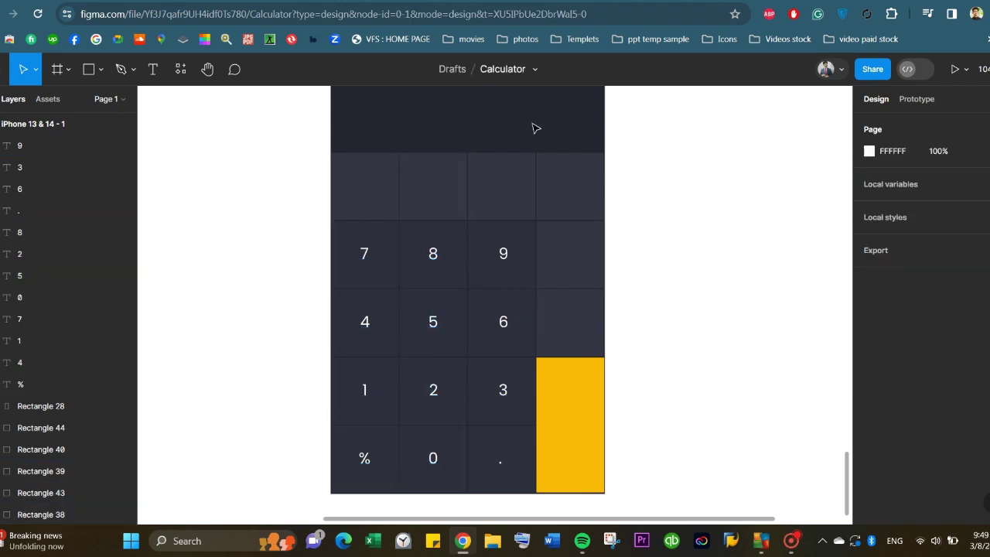
left_click_drag(499, 126, 506, 480)
left_click(891, 123)
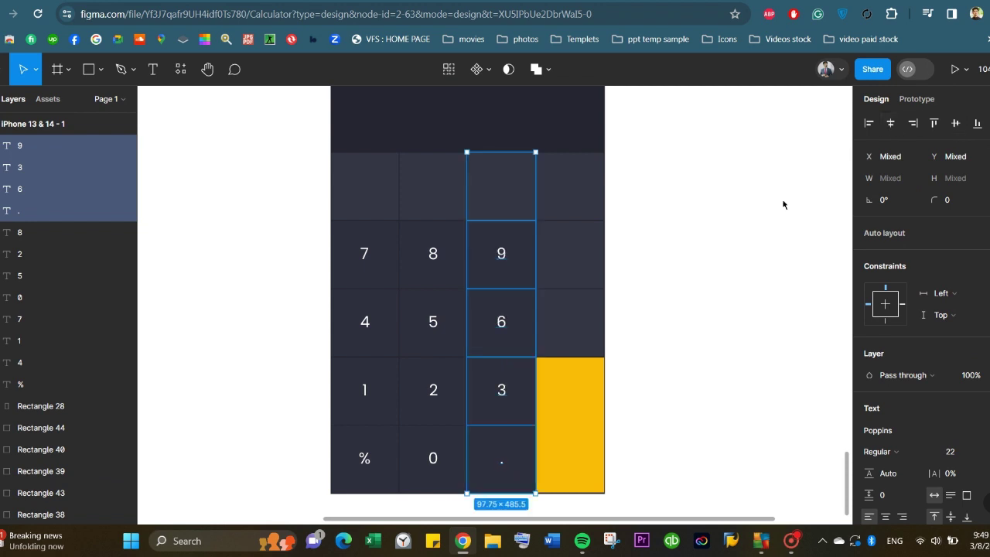
left_click(782, 206)
- Align the 7, 8, 9 row, then undo the wrong alignment
left_click_drag(267, 221, 610, 290)
left_click(890, 123)
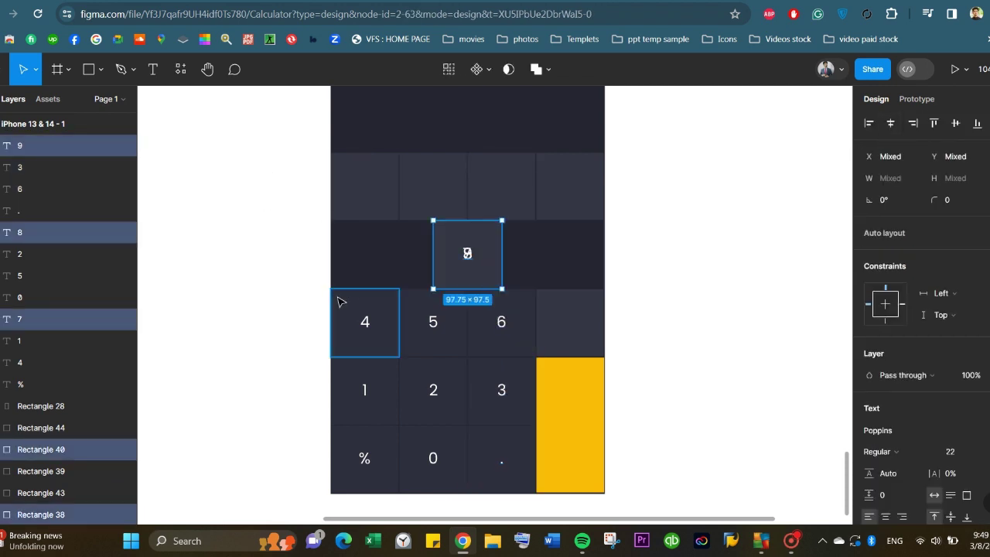
left_click(237, 274)
key("ctrl+z")
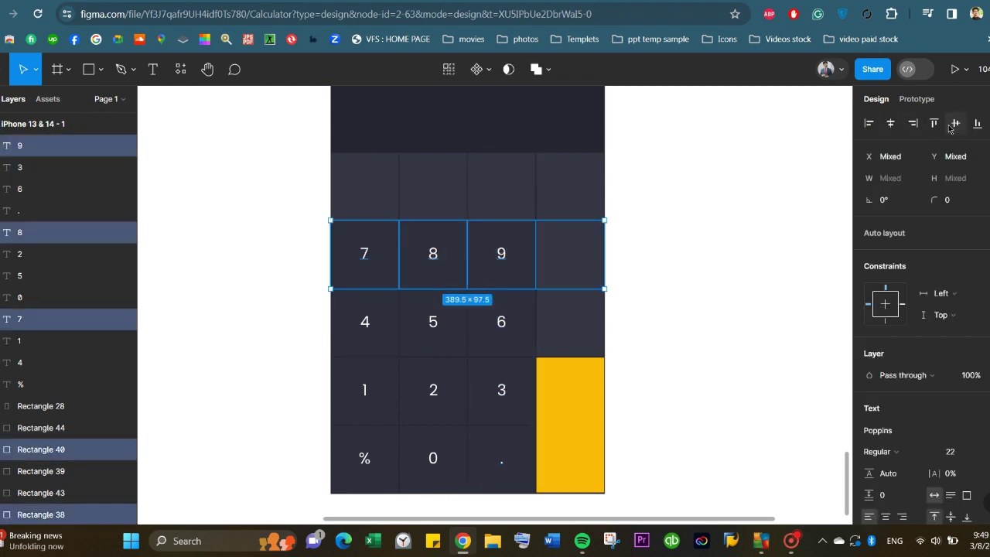
left_click(270, 316)
- Select the 4 5 6, 1 2 3 and % 0 . rows, then the whole keypad
left_click_drag(270, 310, 614, 332)
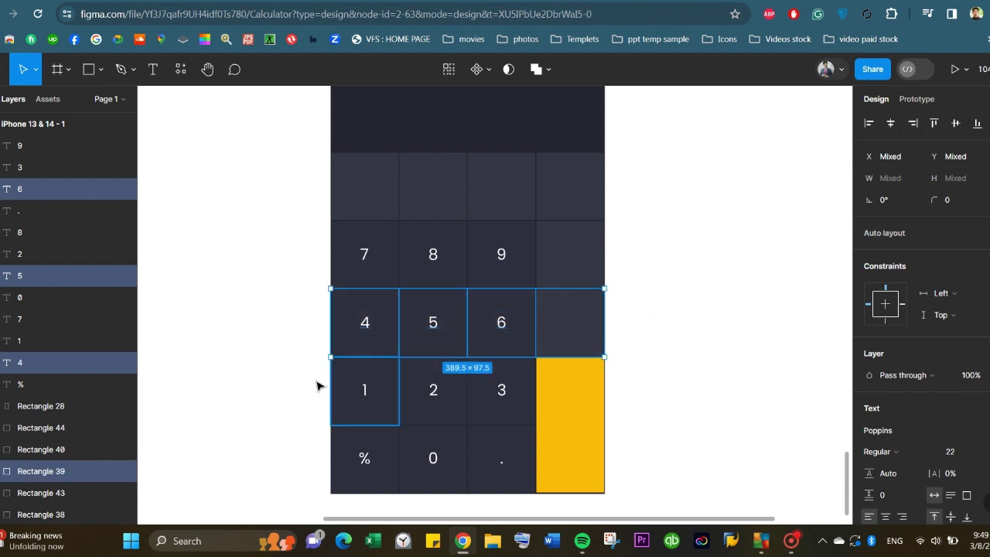
left_click_drag(283, 376, 528, 408)
left_click(267, 451)
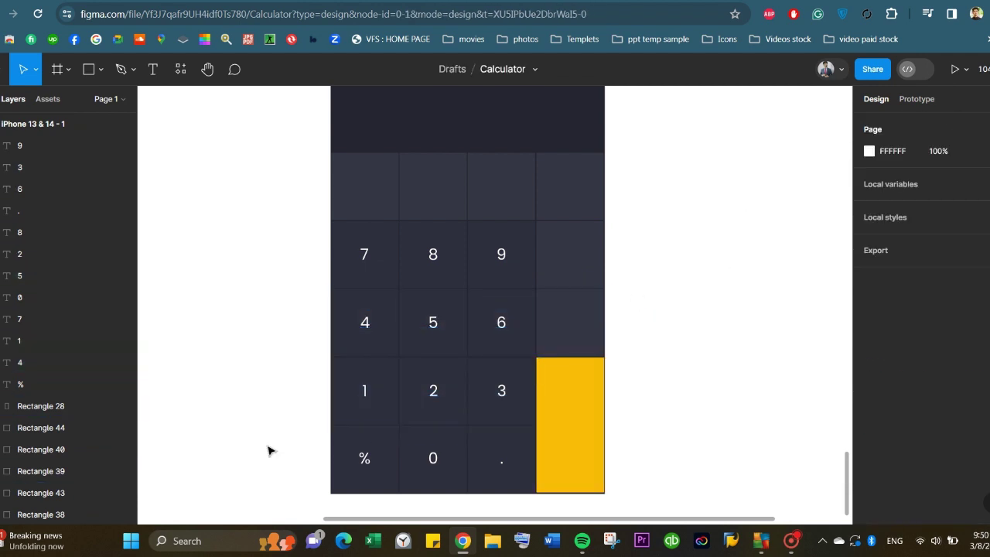
left_click_drag(268, 450, 510, 473)
left_click(773, 336)
left_click_drag(282, 105, 637, 486)
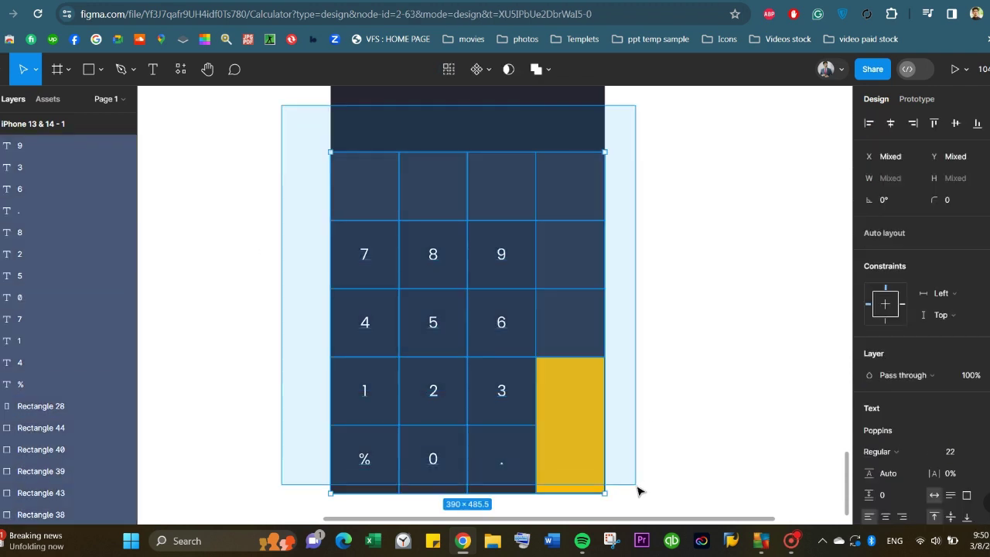
key("Escape")
scroll(552, 250, "up", 5)
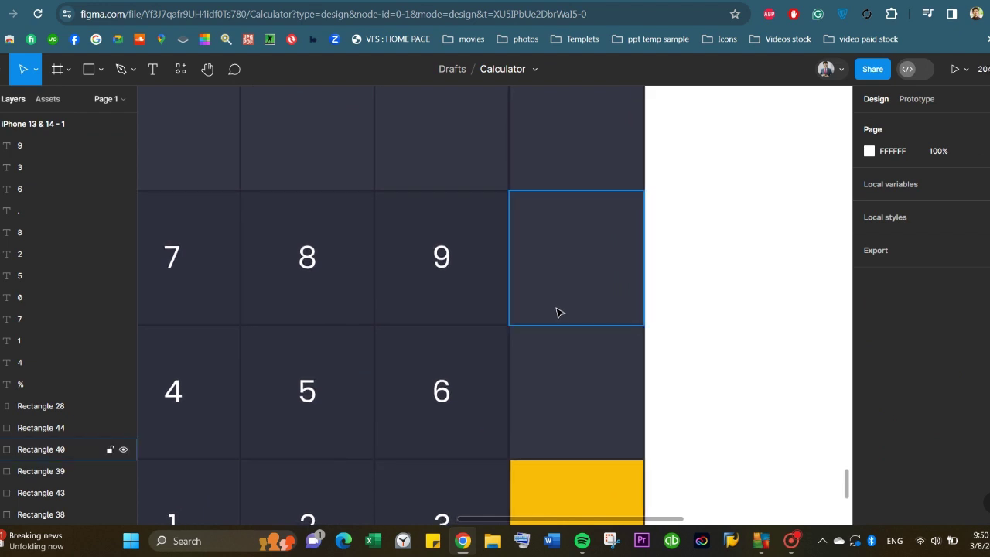
- Draw a short horizontal line in the empty key beside 6 with the Line tool
left_click(100, 70)
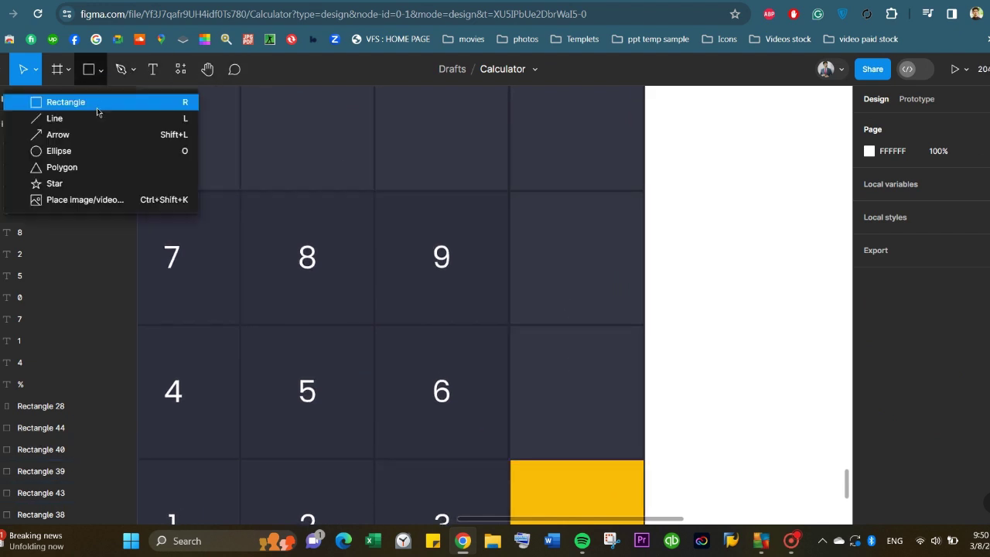
left_click(99, 119)
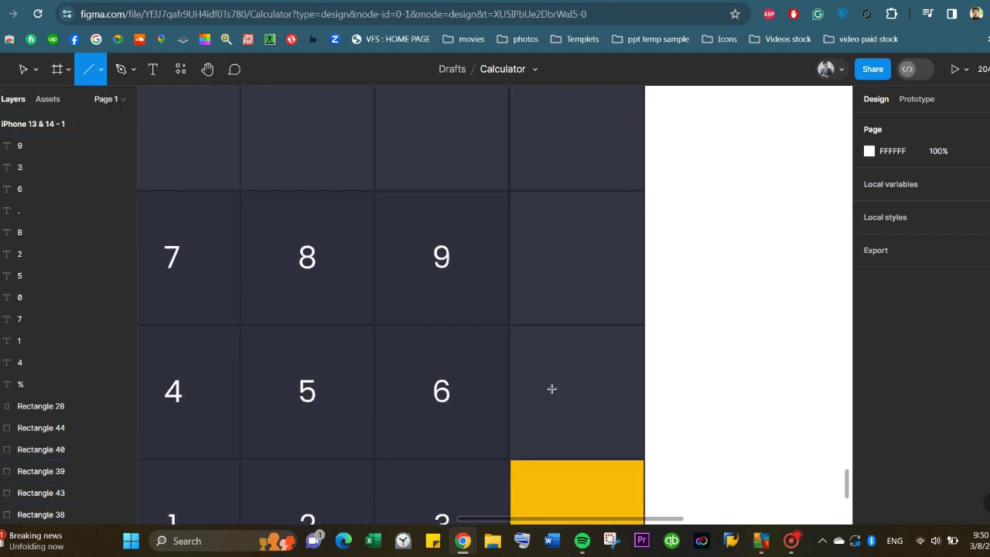
left_click_drag(548, 391, 586, 390)
scroll(545, 387, "up", 5)
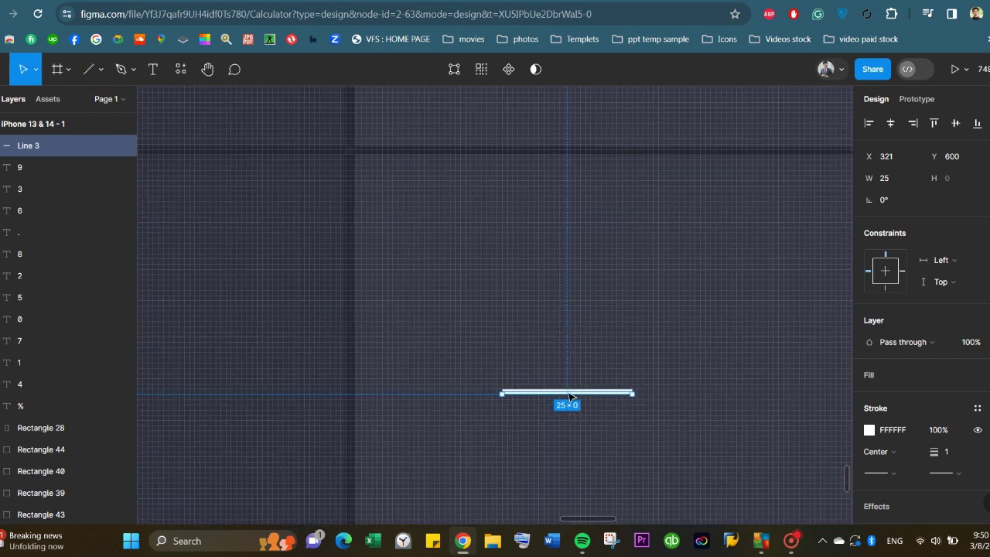
left_click_drag(677, 407, 683, 408)
scroll(835, 271, "down", 3)
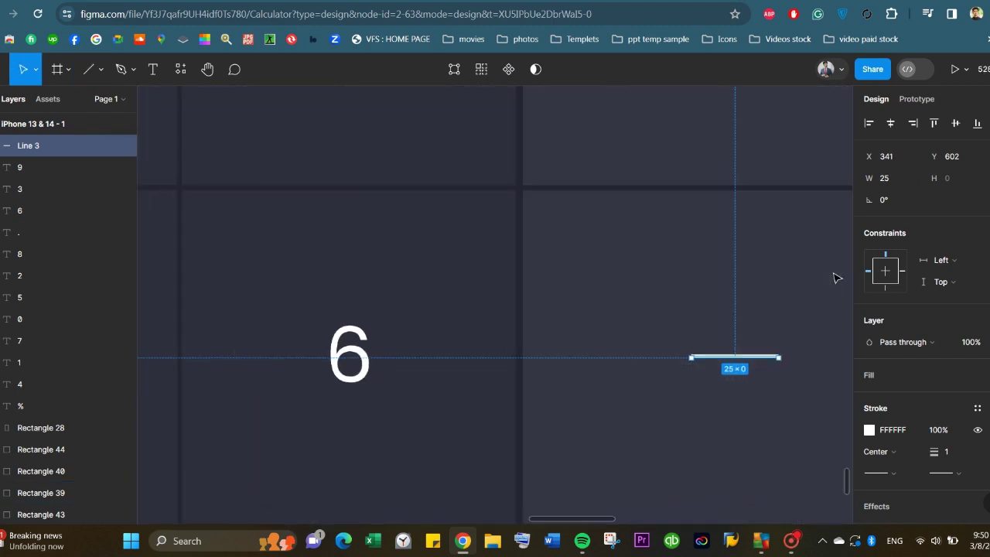
left_click_drag(787, 339, 779, 341)
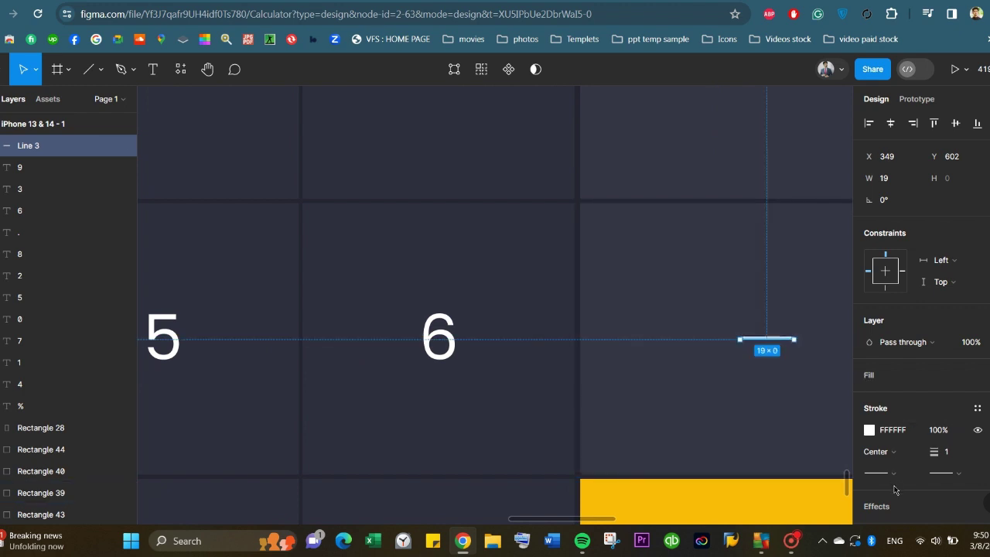
scroll(910, 398, "down", 2)
- Give the line round start and end caps and a 2 px stroke weight
left_click(897, 407)
left_click(889, 491)
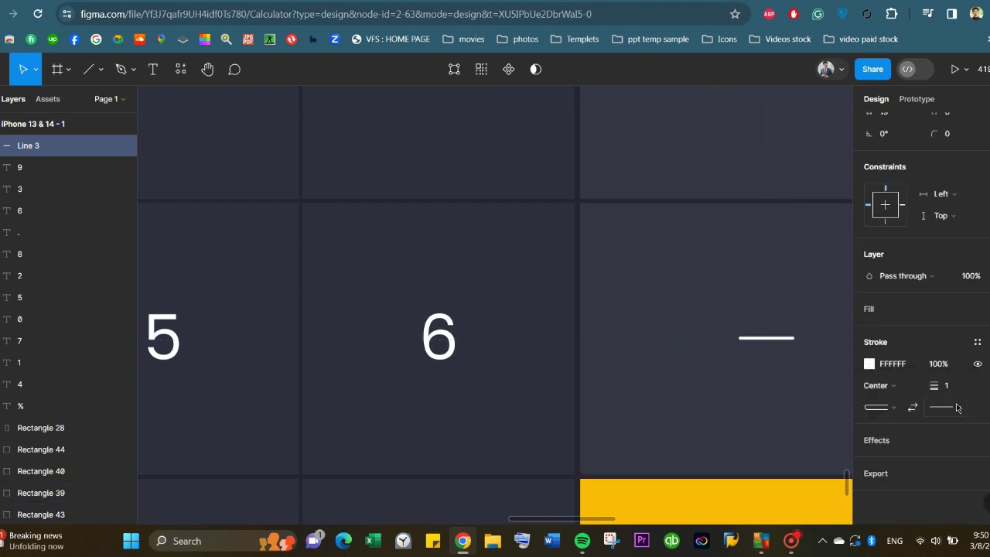
left_click(943, 406)
left_click(932, 490)
type("2")
key("Return")
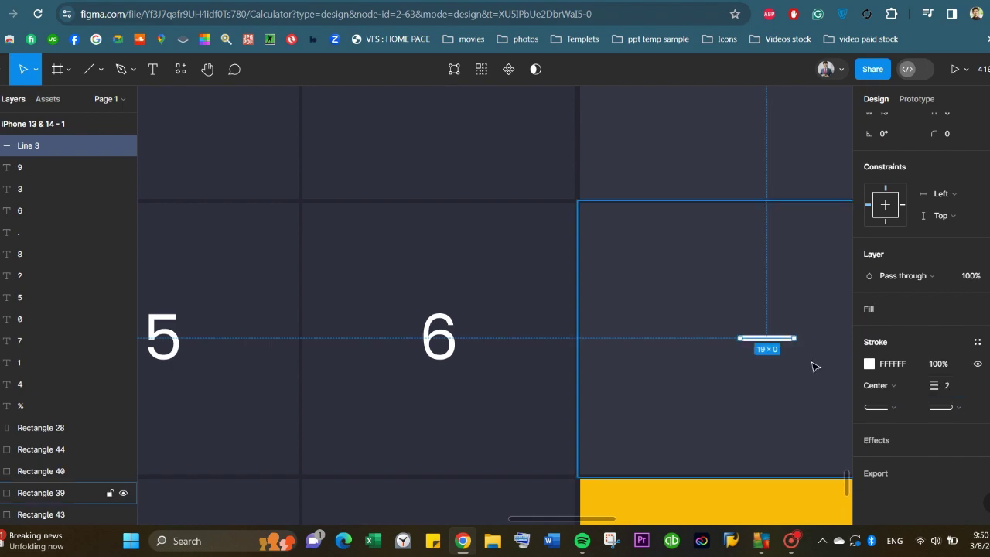
scroll(696, 365, "up", 5)
scroll(773, 340, "up", 3)
scroll(804, 337, "down", 3)
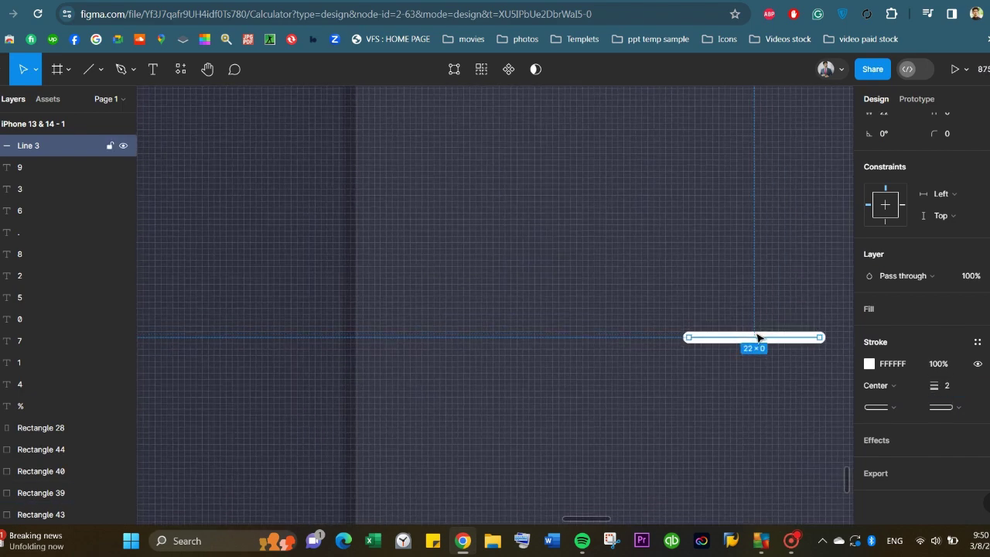
- Duplicate the line and rotate the copy 90° to stand vertical
left_click_drag(757, 338, 762, 302)
double_click(778, 301)
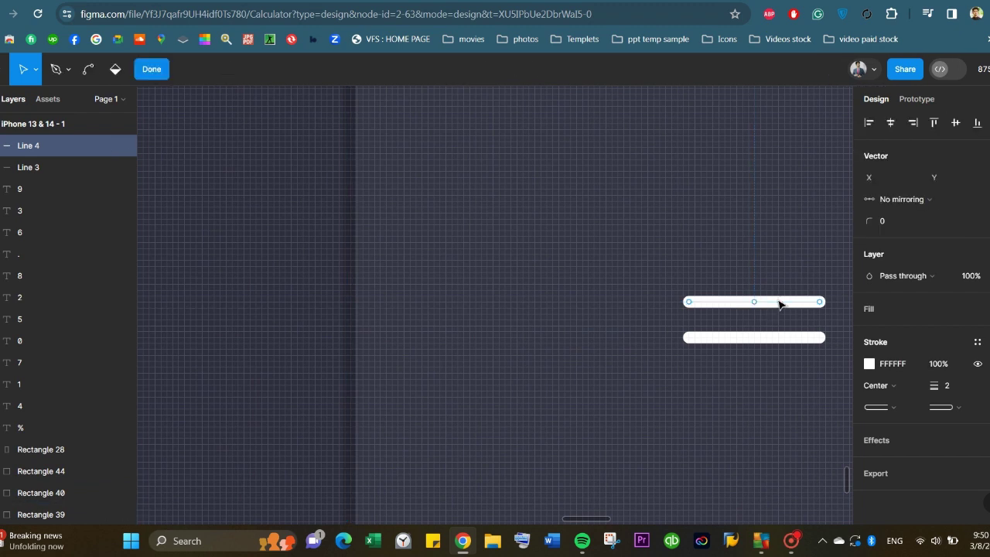
key("Escape")
left_click(682, 178)
key("ctrl+z")
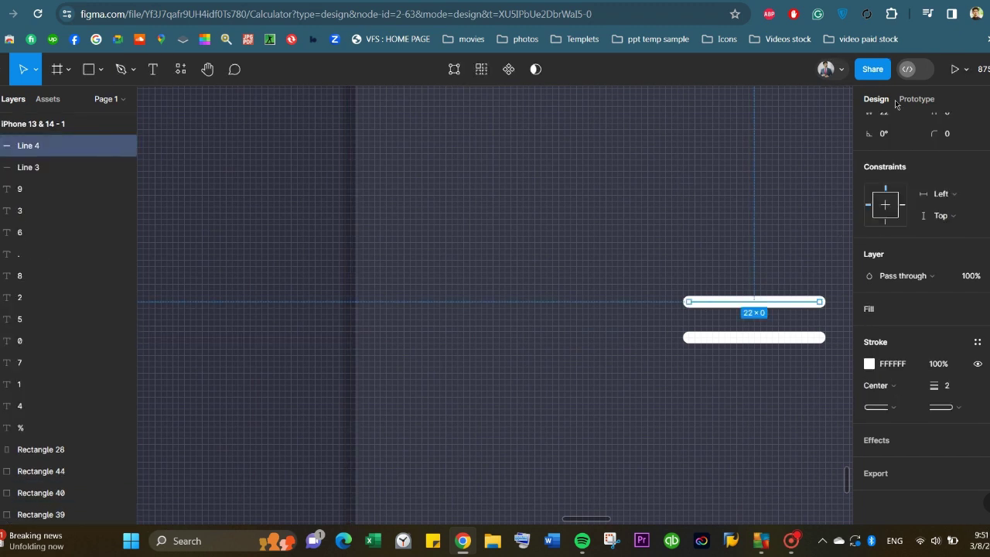
left_click_drag(700, 301, 820, 184)
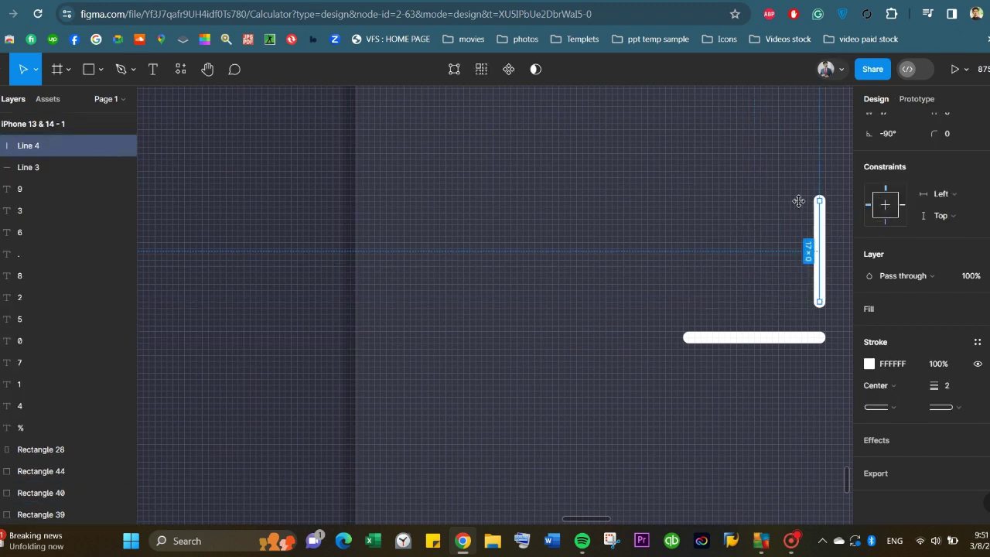
- Lengthen the vertical line, cross it over the horizontal one, and group them into a plus
left_click(773, 338)
left_click(820, 188)
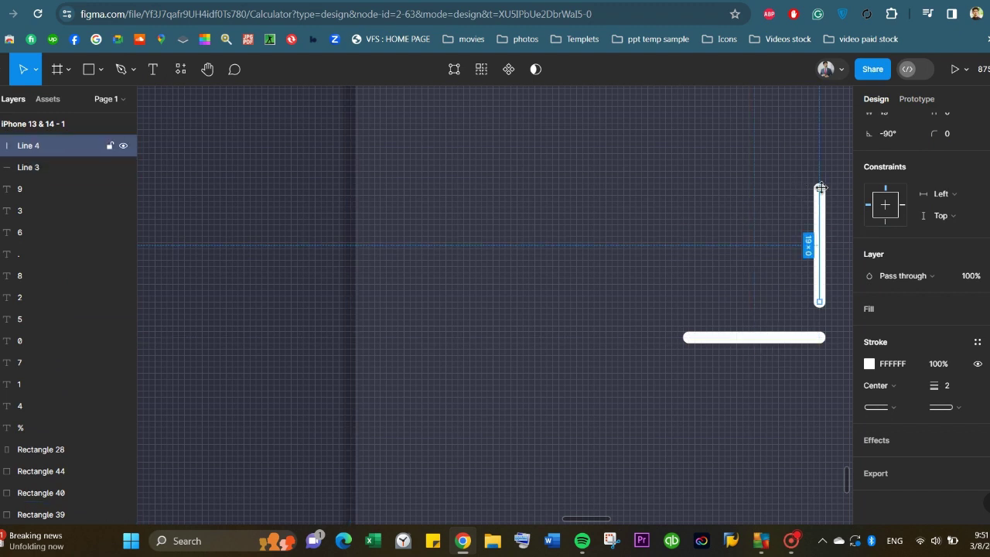
left_click_drag(819, 188, 820, 177)
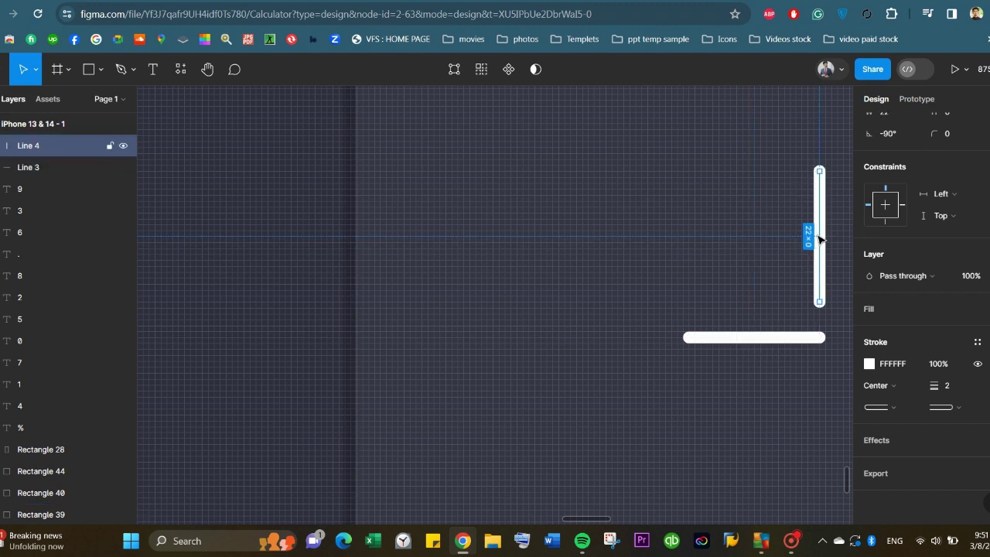
mouse_move(819, 236)
left_mouse_down()
mouse_move(743, 336)
mouse_move(754, 336)
left_mouse_up()
left_click(780, 337, "shift")
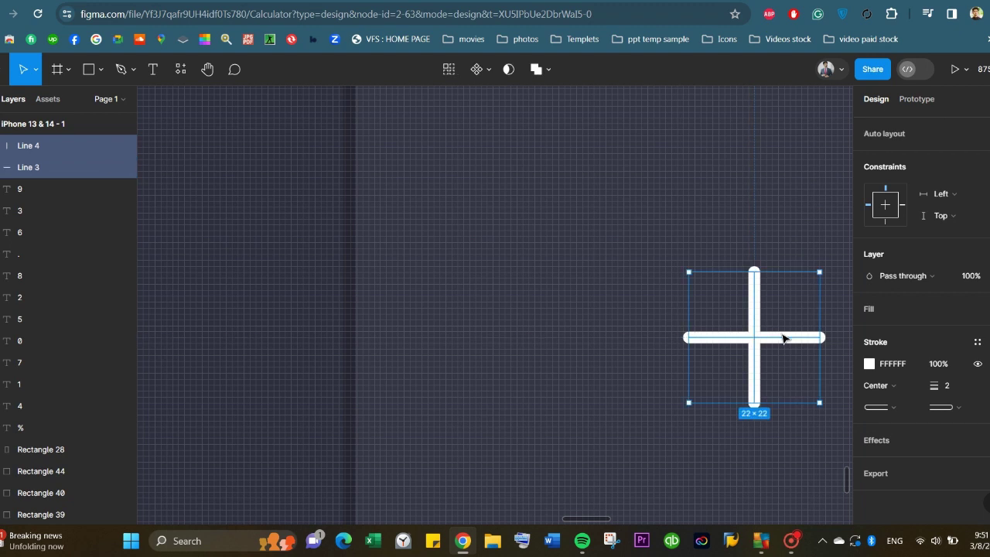
scroll(781, 348, "down", 5)
key("ctrl+g")
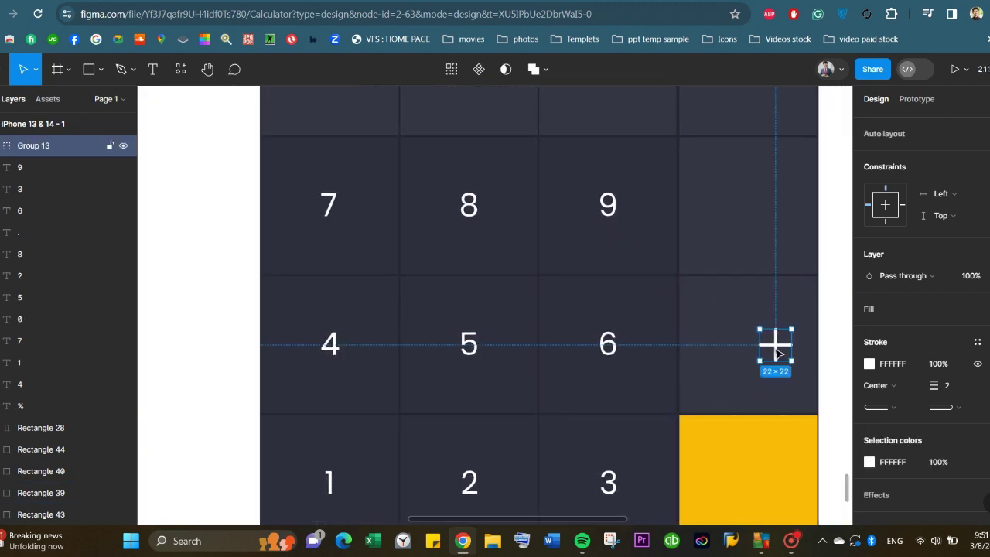
- Shrink the plus to 12×12, centre it on its key, and copy it to the key above and a top-row key
left_click_drag(756, 359, 771, 348)
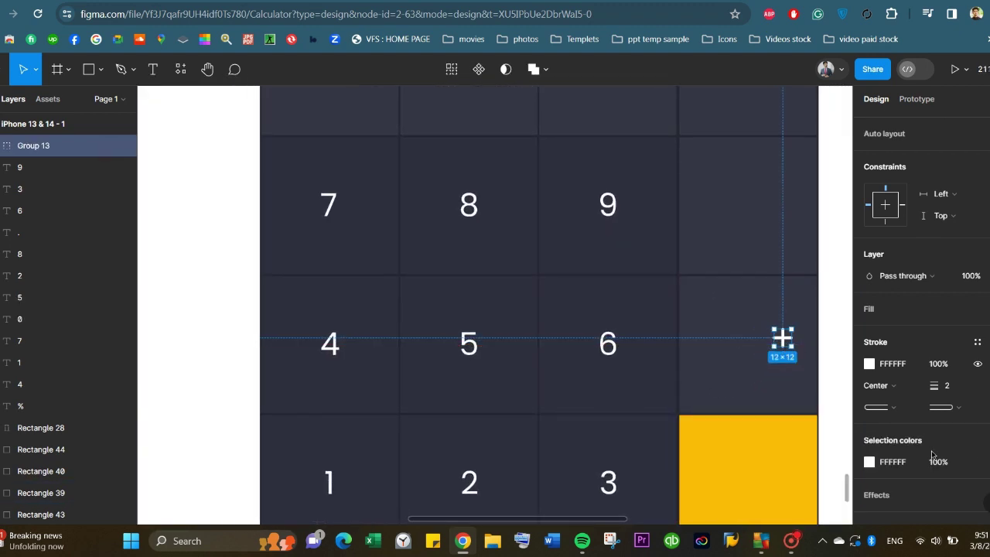
key("Escape")
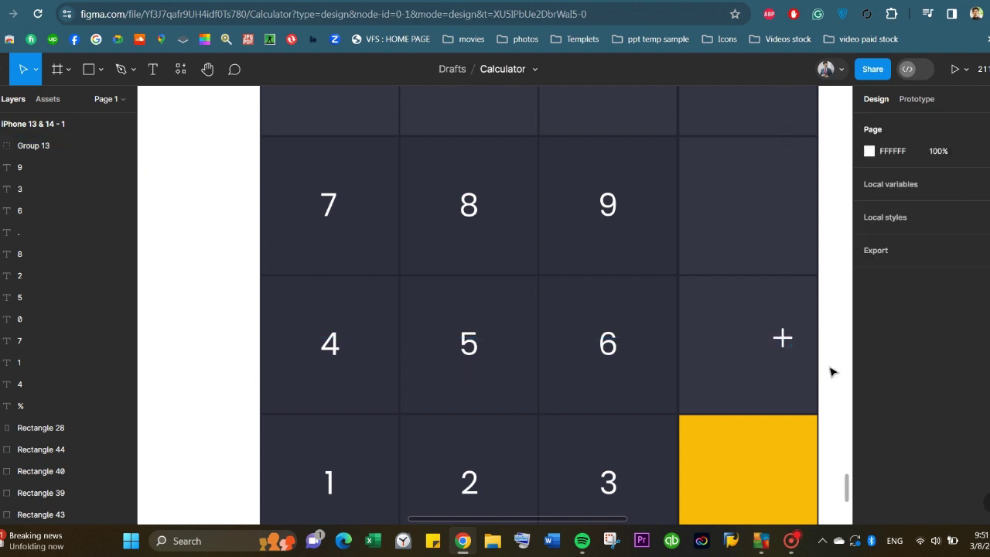
left_click_drag(781, 337, 758, 346)
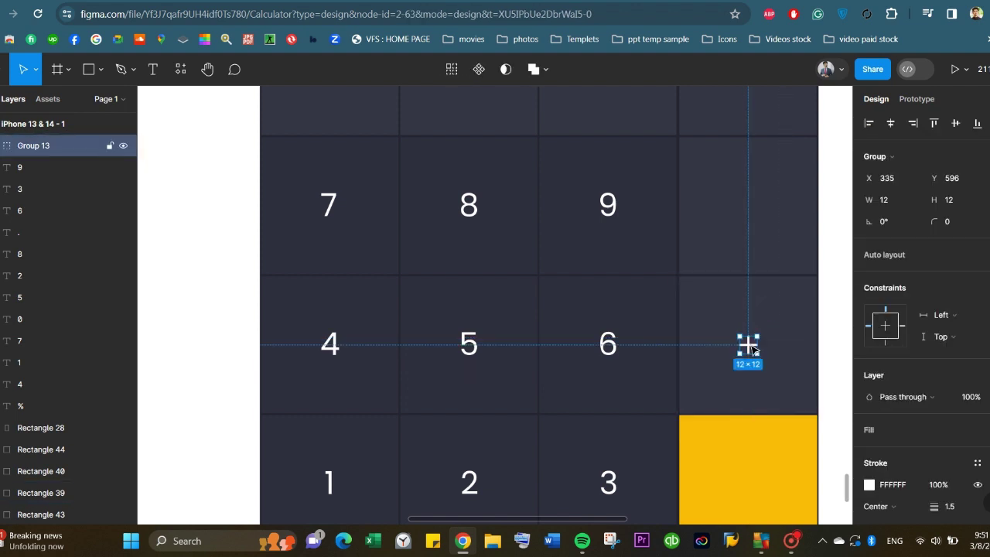
scroll(750, 347, "up", 3)
left_click_drag(750, 464, 754, 334)
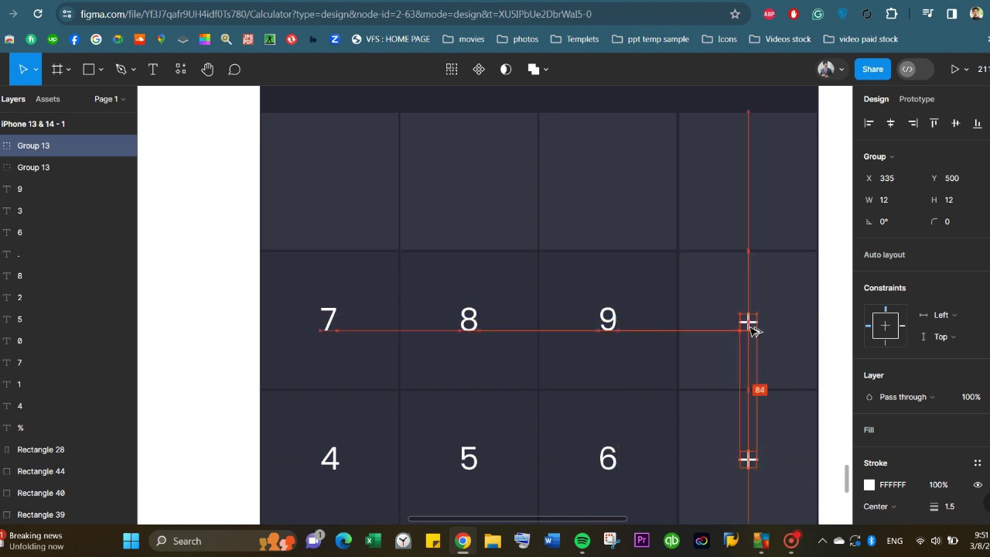
mouse_move(754, 334)
left_mouse_down()
mouse_move(608, 181)
mouse_move(471, 183)
left_mouse_up()
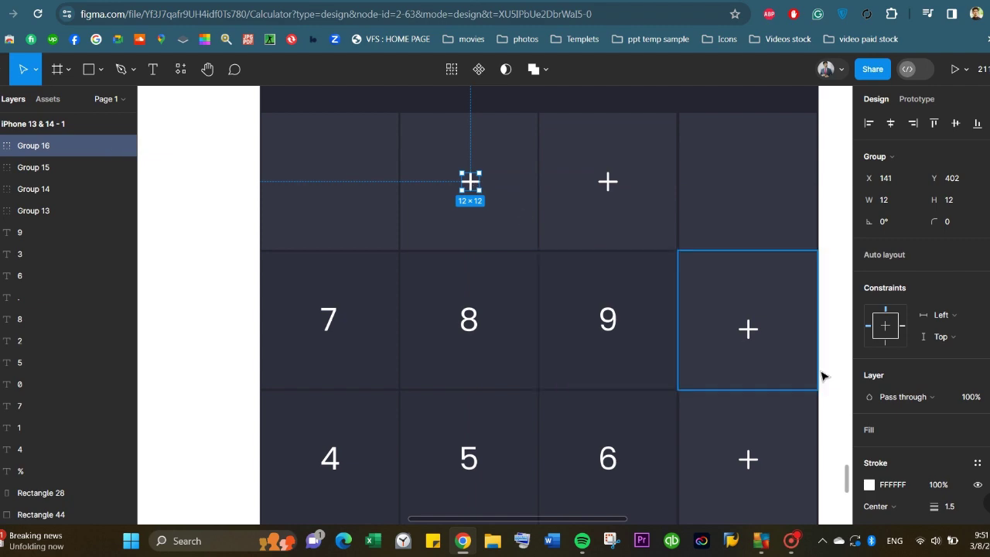
- Delete the vertical stroke of the copy beside 7 8 9 to make a minus sign
left_click(749, 329)
scroll(756, 323, "up", 5)
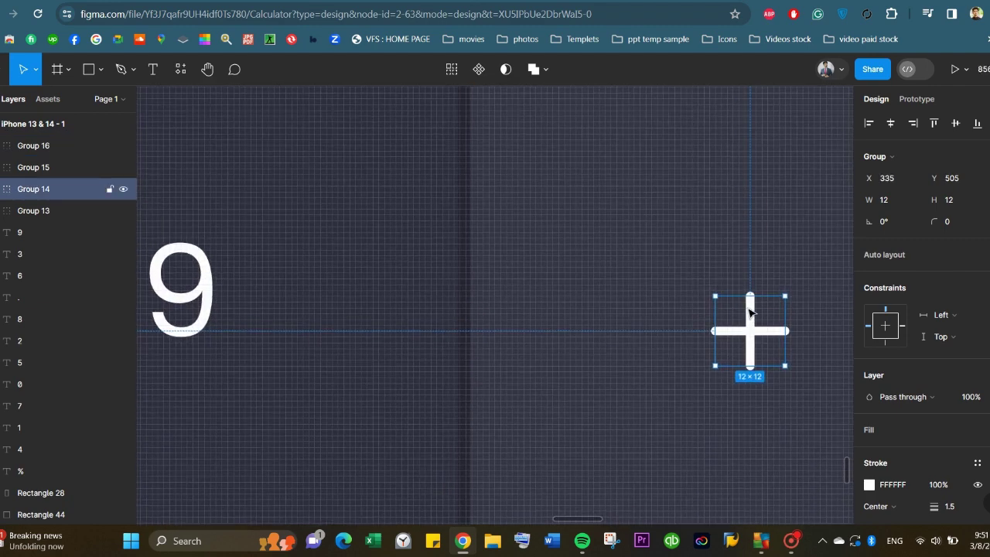
double_click(750, 329)
key("Delete")
scroll(748, 341, "down", 5)
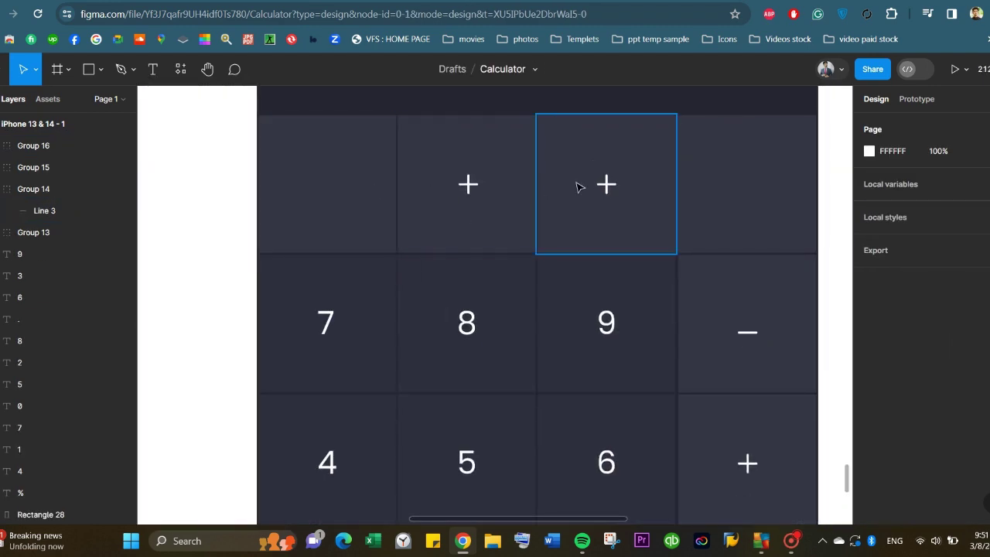
- Rotate the plus copy on the × key to -45° to form an × sign
left_click(604, 183)
scroll(611, 190, "up", 5)
scroll(504, 317, "up", 3)
scroll(506, 313, "up", 1)
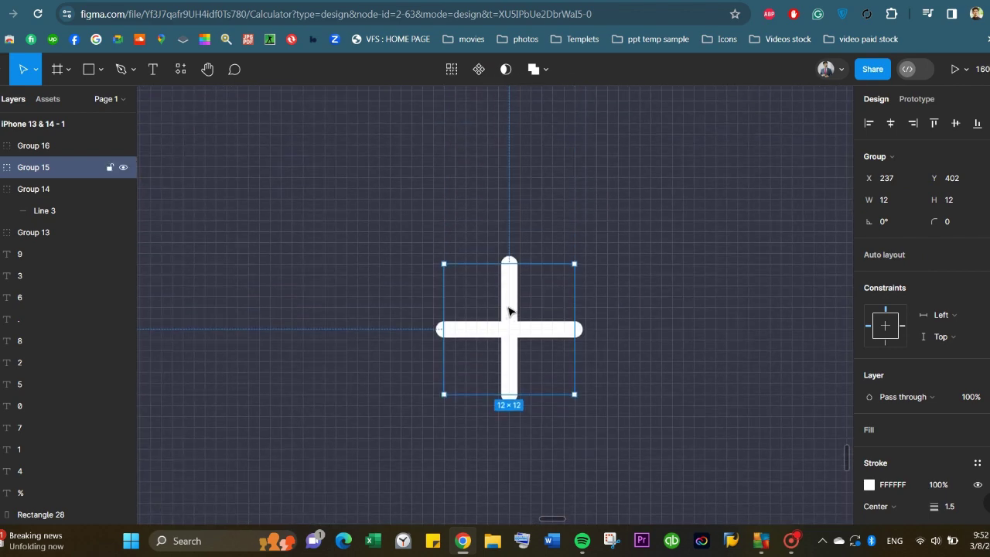
left_click_drag(870, 223, 882, 223)
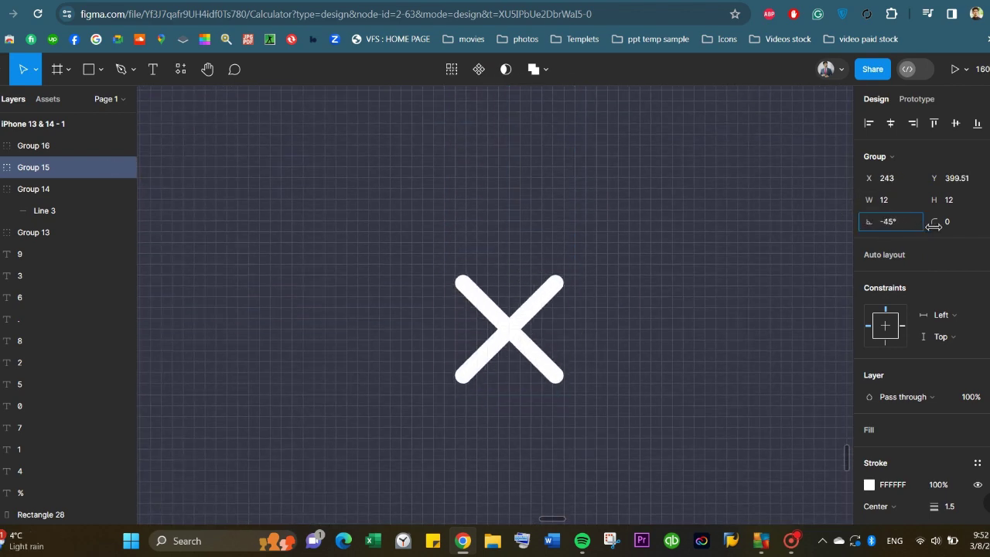
scroll(549, 313, "down", 3)
- Delete the vertical stroke of the ÷ key's plus, leaving a horizontal bar
scroll(476, 330, "left", 5)
scroll(433, 340, "left", 1)
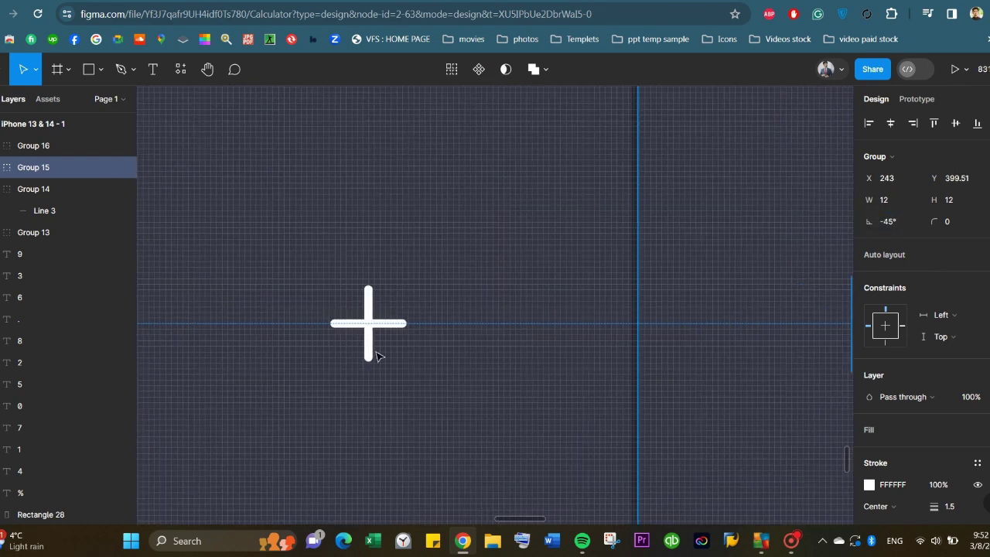
double_click(368, 332)
key("Delete")
scroll(341, 317, "up", 3)
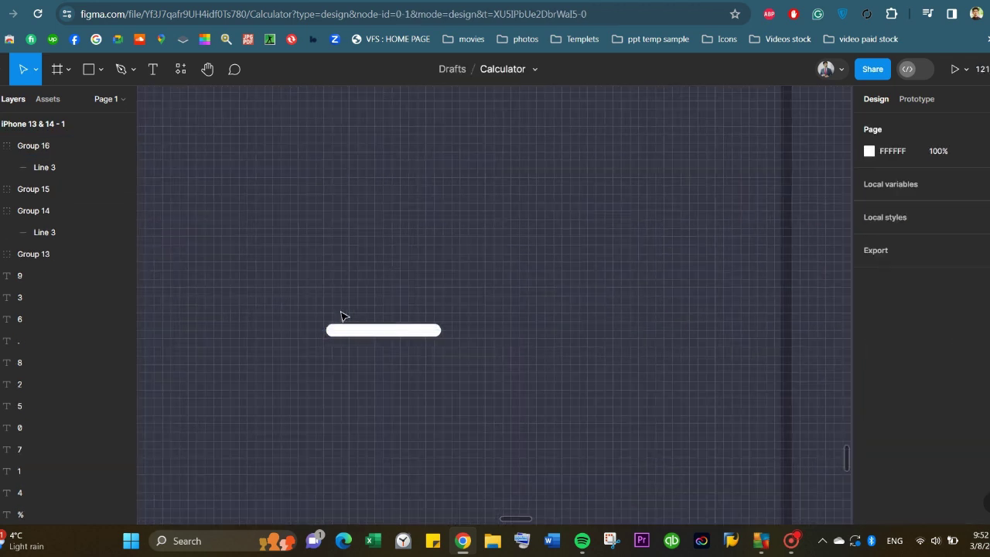
- Draw two small dots around the bar with the Ellipse tool and fill them white (FFFFFF)
left_click(98, 70)
left_click(47, 147)
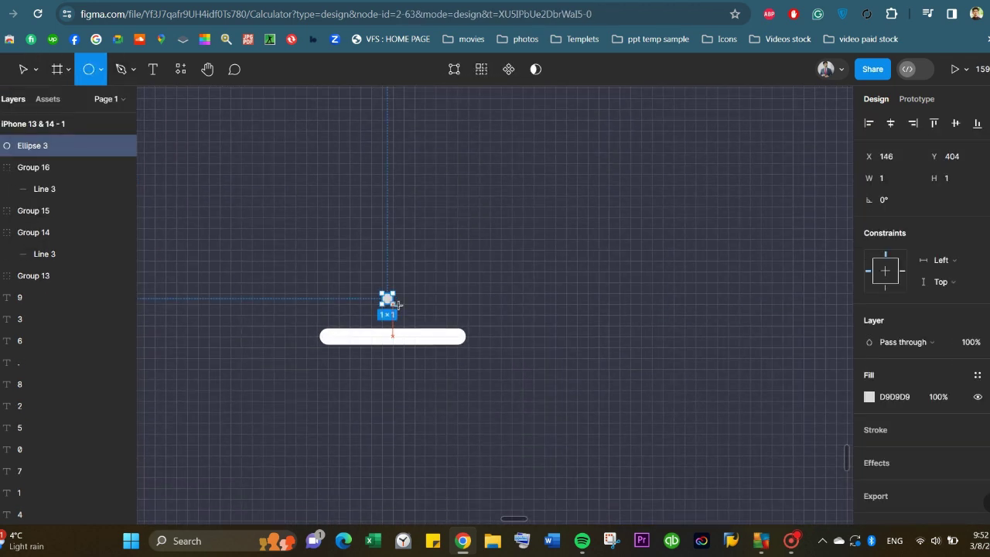
left_click_drag(387, 294, 396, 382)
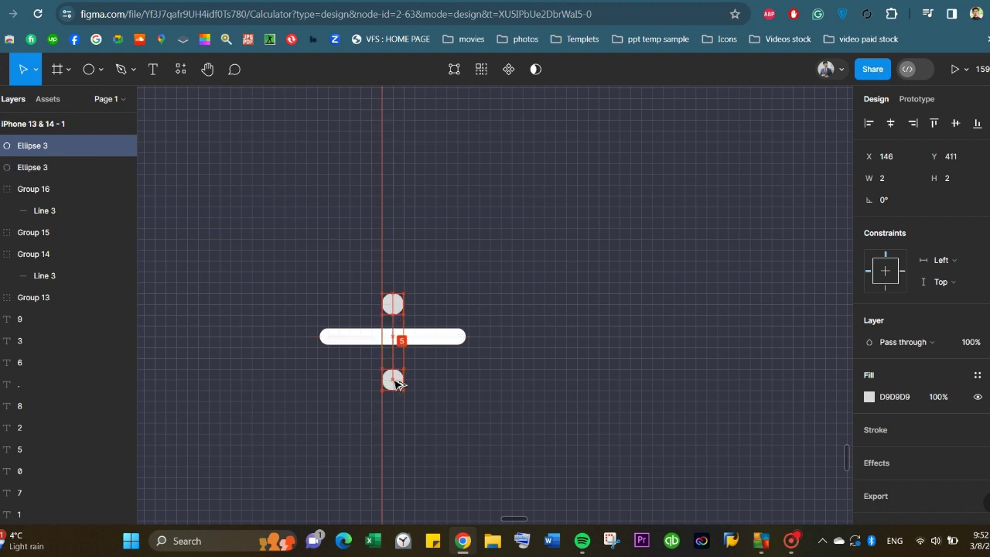
left_click(392, 303, "shift")
left_click(869, 450)
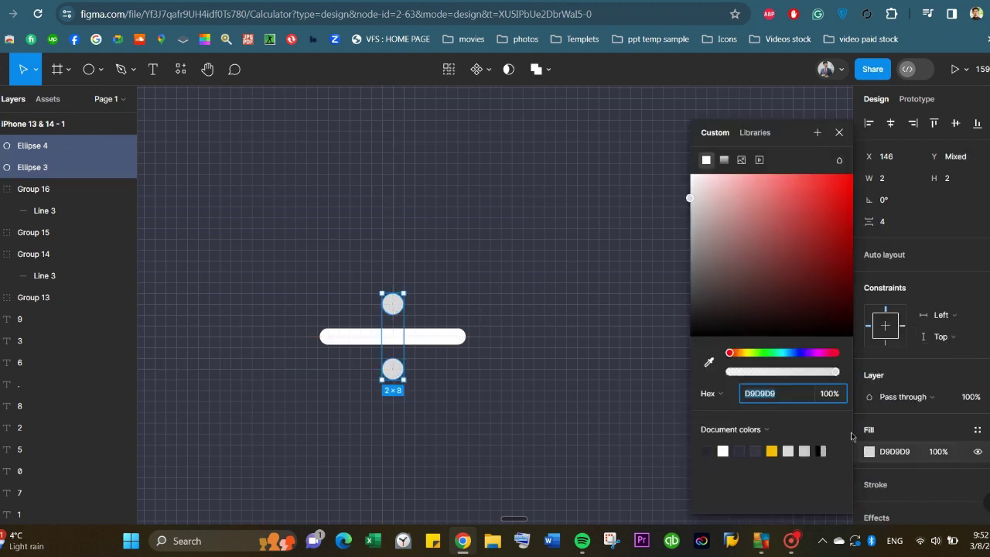
left_click_drag(690, 200, 690, 173)
left_click(839, 133)
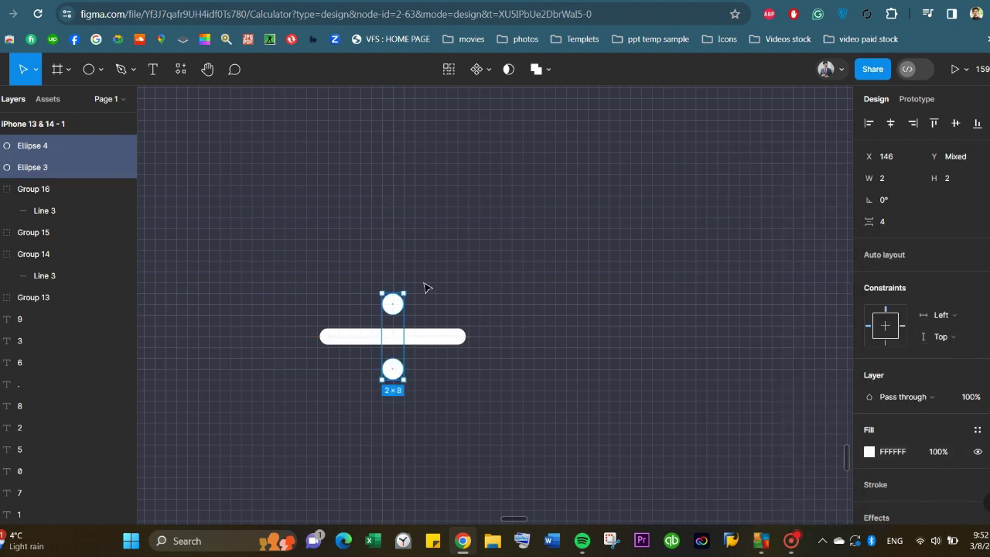
- Nudge the lower dot so both dots sit evenly spaced around the bar
left_click(431, 343, "shift")
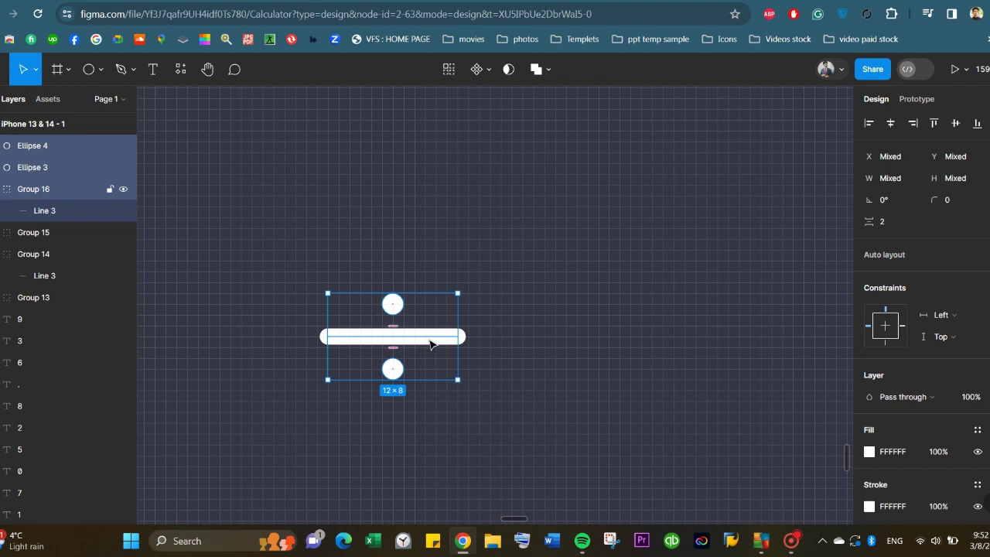
scroll(597, 302, "down", 5)
scroll(564, 301, "up", 3)
scroll(588, 314, "up", 2)
left_click(589, 316)
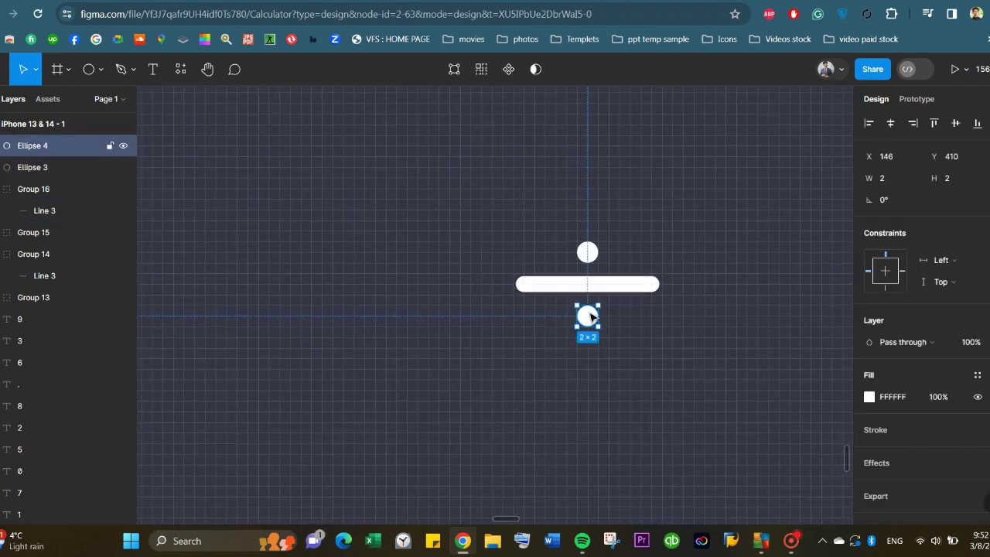
left_click_drag(589, 316, 589, 325)
left_click(588, 252)
- Zoom out to view the whole calculator keypad
key("Up")
key("shift+1")
left_click(386, 290)
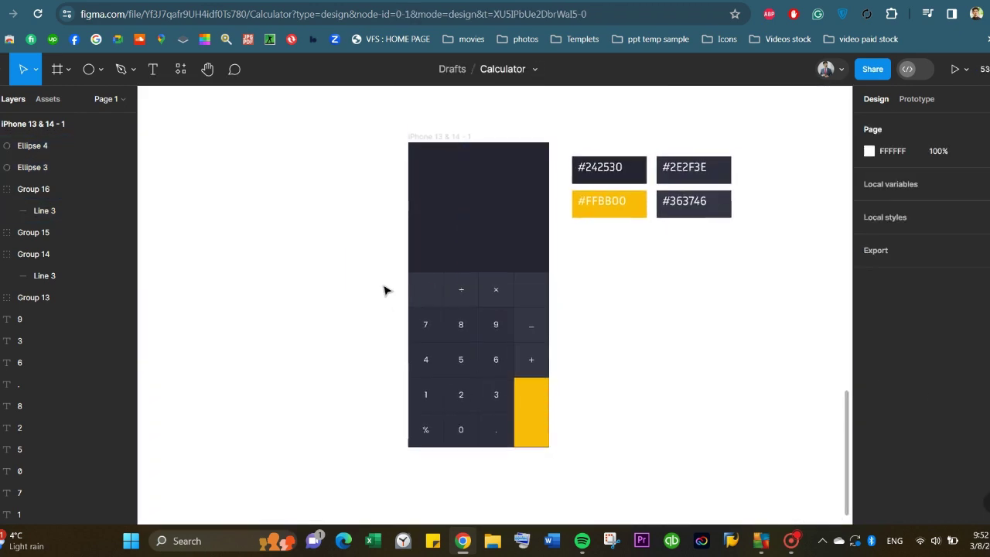
scroll(387, 291, "up", 3)
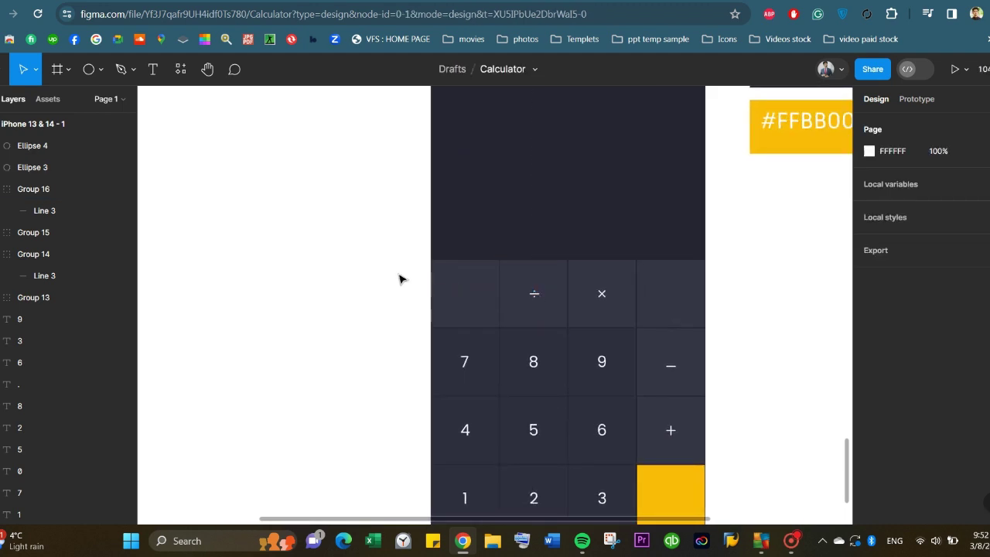
left_click_drag(384, 282, 552, 314)
scroll(70, 255, "down", 5)
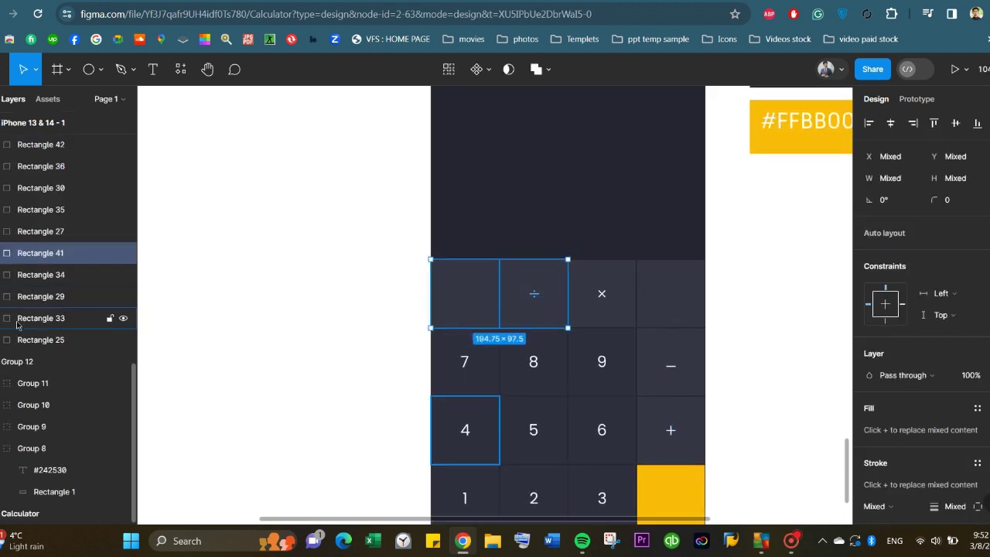
left_click(45, 261)
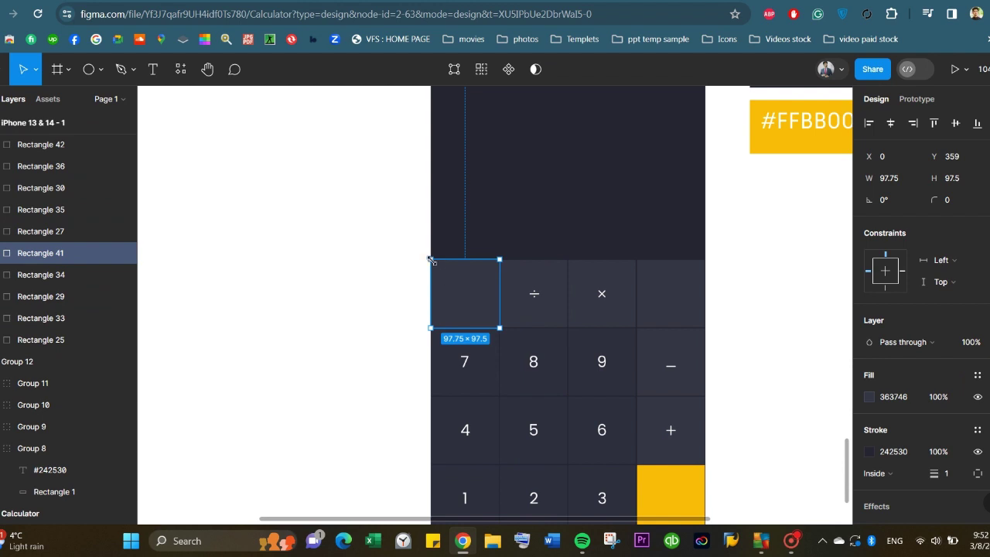
- Select the bar and both dots in Layers and group them into the ÷ icon, Group 17
left_click(294, 302)
scroll(78, 315, "up", 5)
scroll(534, 375, "up", 2)
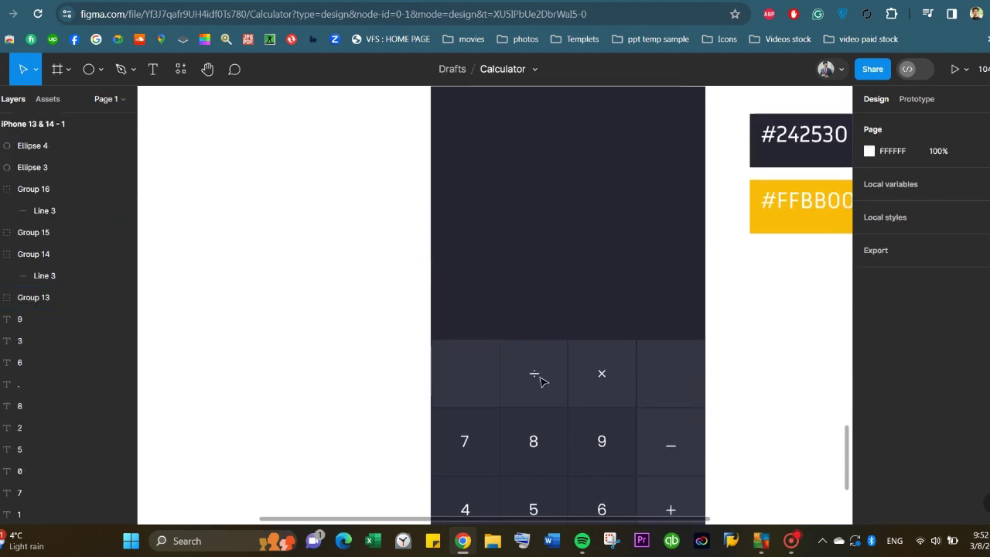
left_click(536, 375)
left_click(54, 147)
left_click(51, 191, "shift")
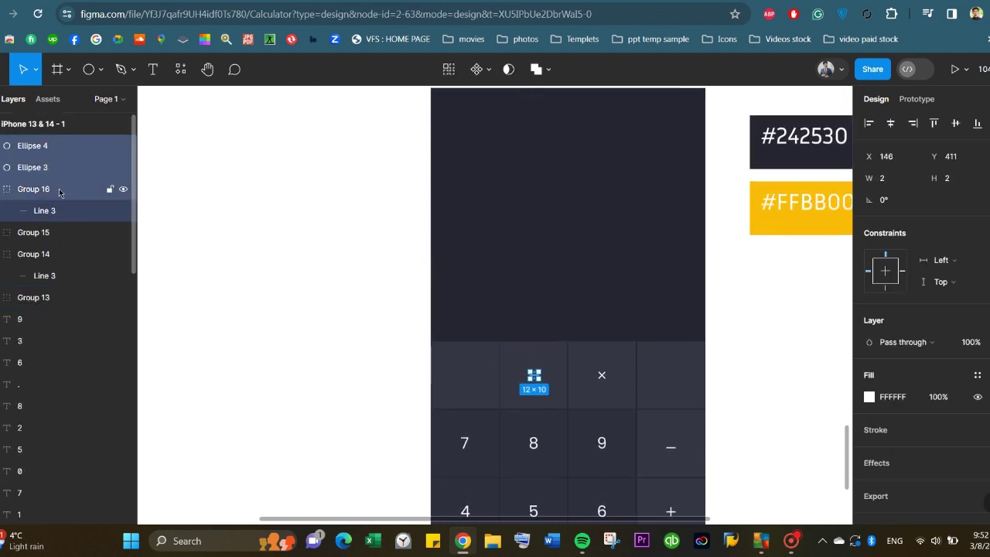
key("ctrl+g")
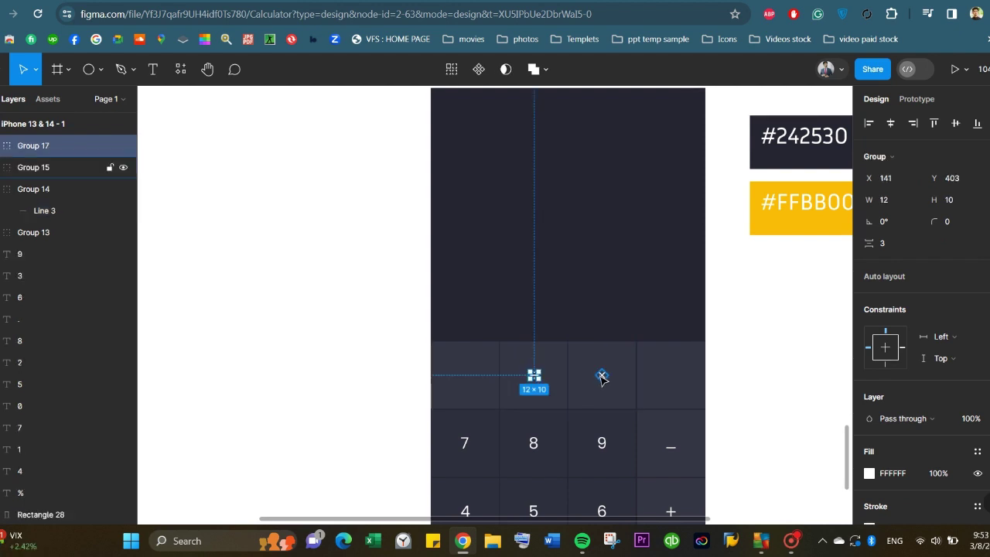
- Enlarge the ×, minus and plus signs slightly together
left_click(601, 375, "shift")
left_click(670, 448, "shift")
left_click(670, 511, "shift")
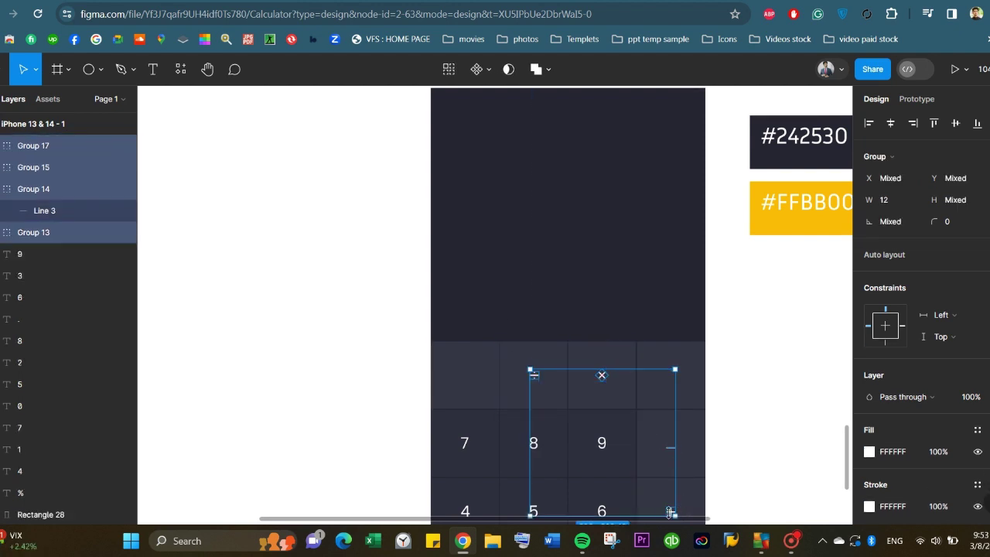
scroll(670, 506, "up", 3)
scroll(656, 470, "down", 2)
scroll(655, 469, "down", 1)
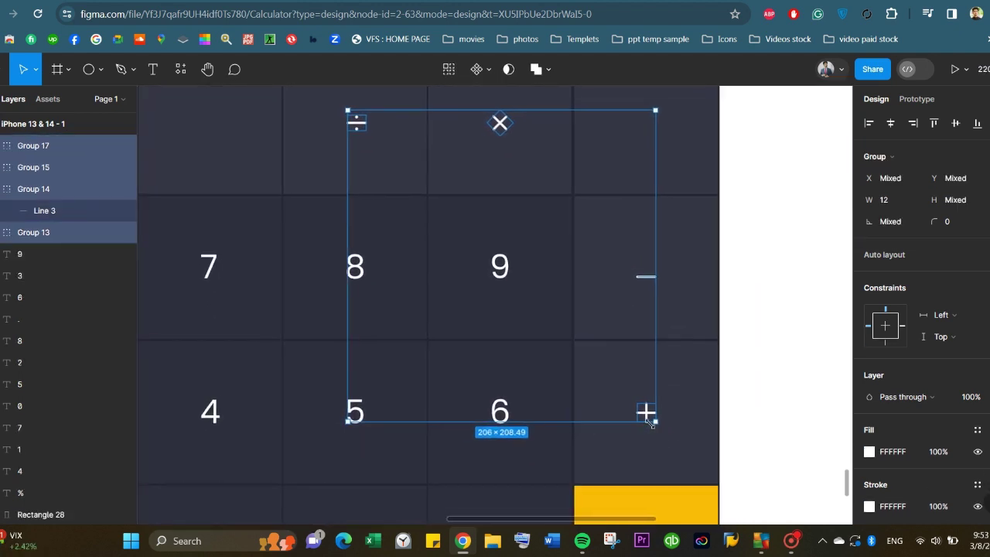
mouse_move(652, 420)
left_mouse_down()
mouse_move(663, 430)
mouse_move(648, 413)
left_mouse_up()
- Copy the minus line down onto the tall yellow key
left_click(648, 411)
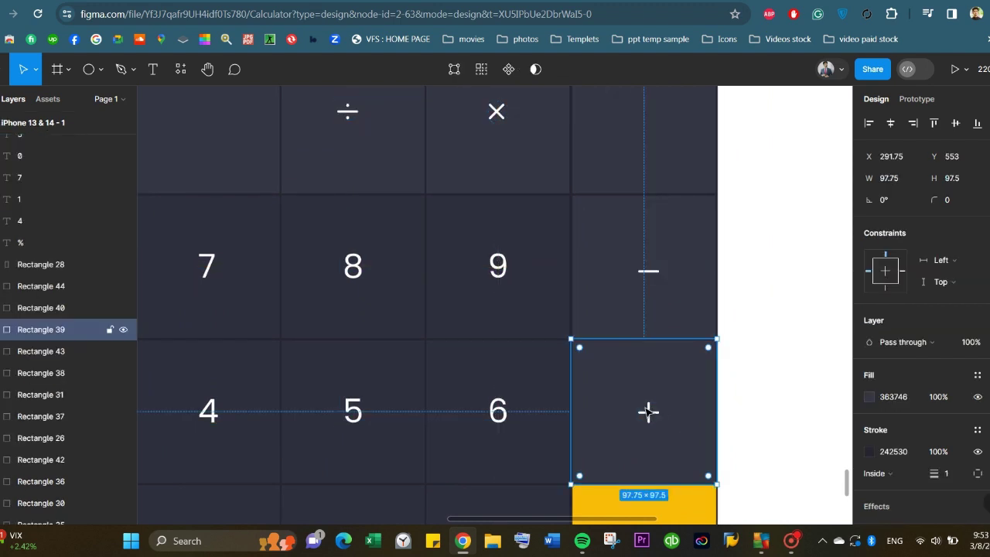
left_click(649, 271)
scroll(656, 314, "down", 2)
scroll(655, 314, "down", 2)
left_click_drag(648, 141, 648, 474)
- Duplicate the line just below and group both into an equals sign, Group 20
scroll(650, 393, "down", 3)
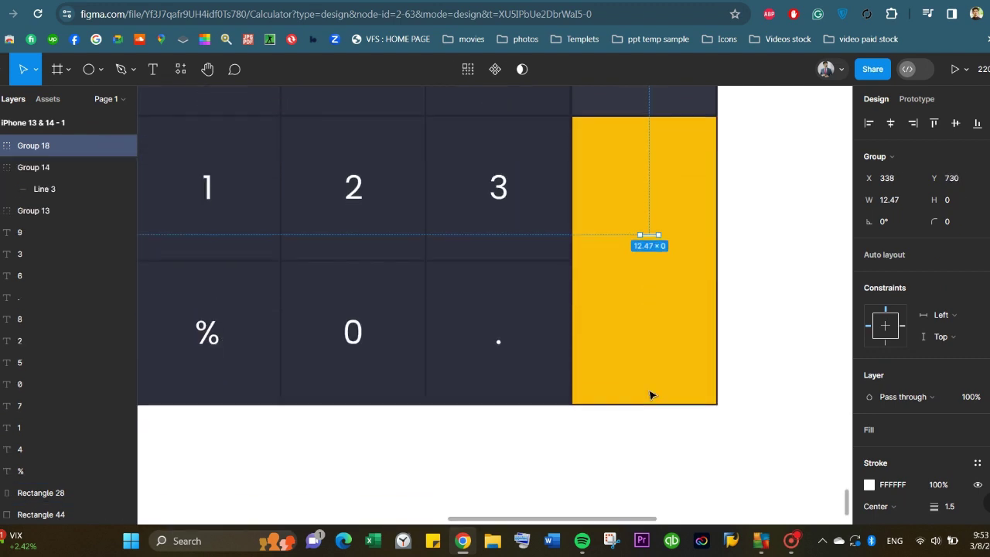
scroll(649, 393, "up", 3, "ctrl")
scroll(649, 394, "down", 3, "ctrl")
scroll(650, 395, "down", 2, "ctrl")
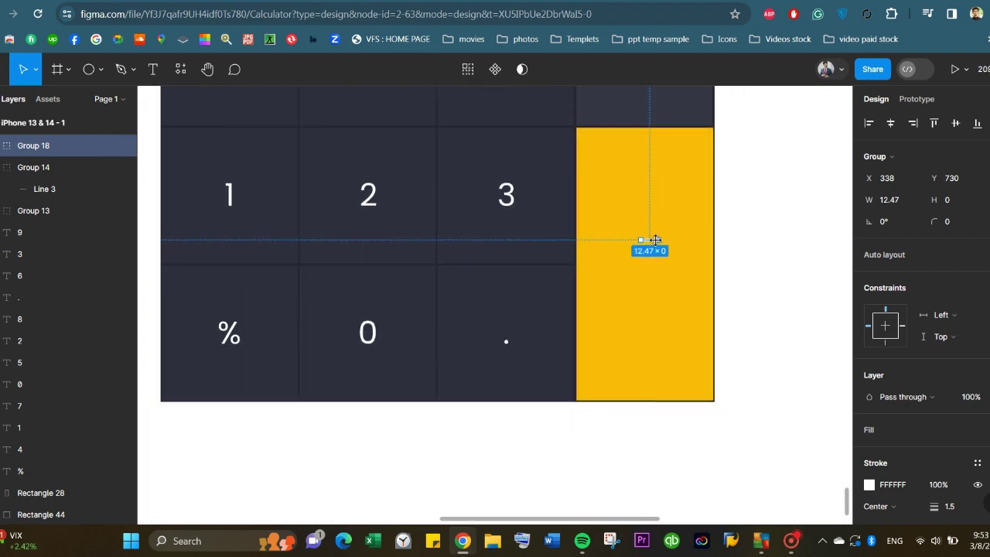
scroll(657, 239, "up", 3, "ctrl")
scroll(654, 241, "up", 3, "ctrl")
scroll(641, 243, "up", 3, "ctrl")
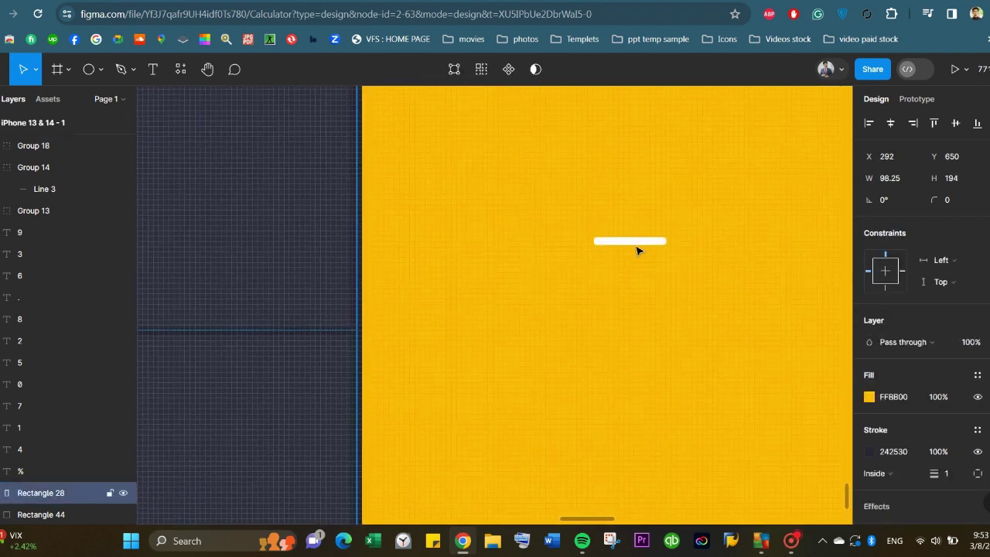
mouse_move(635, 245)
left_mouse_down()
mouse_move(636, 288)
mouse_move(675, 262)
left_mouse_up()
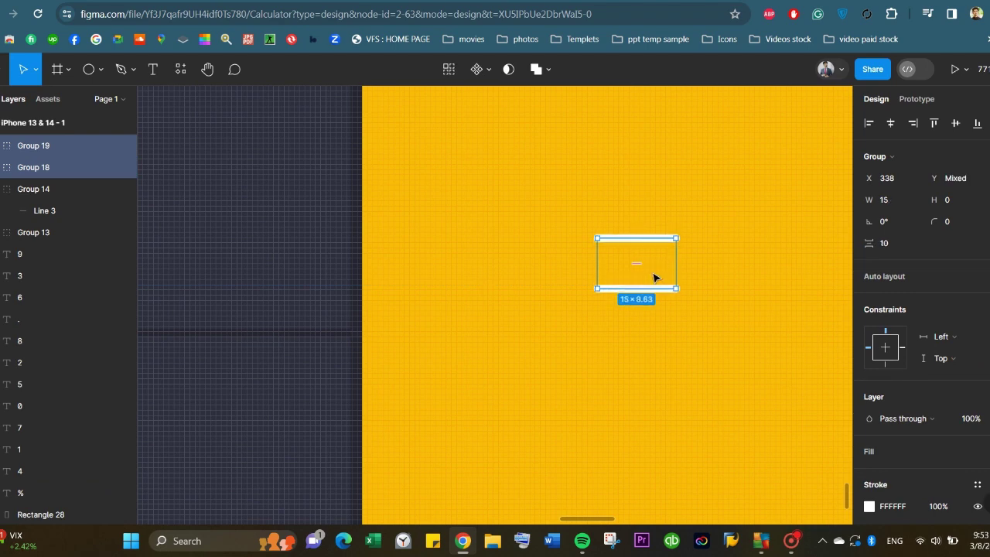
key("ctrl+g")
scroll(653, 277, "down", 5, "ctrl")
scroll(636, 290, "down", 1, "ctrl")
- Align the equals sign to the centre of the yellow key
left_click(639, 329)
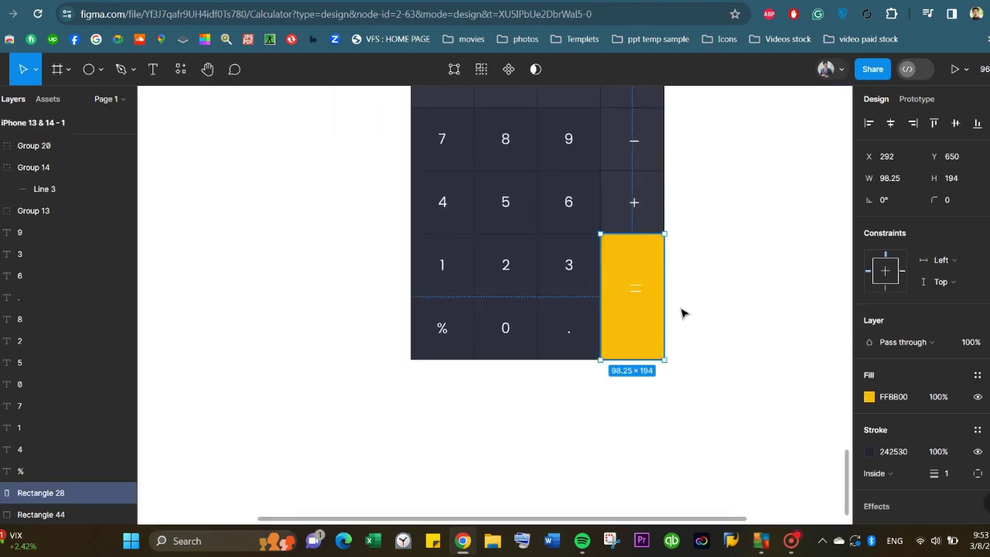
left_click(634, 288, "shift")
left_click(889, 124)
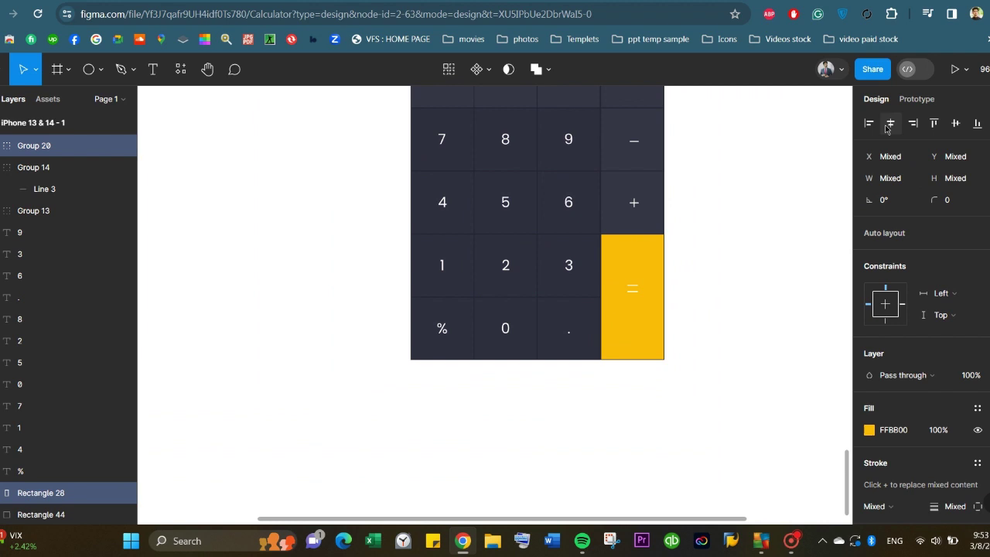
left_click(954, 125)
- Add a black drop shadow with blur 4 and Y offset 0 to the yellow key and sign
scroll(882, 421, "down", 3)
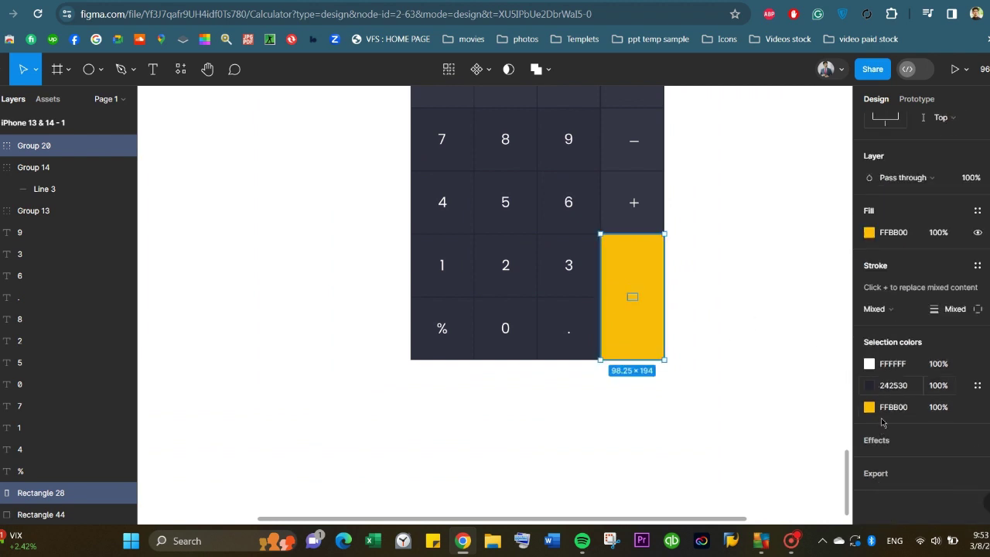
left_click(976, 440)
left_click(869, 462)
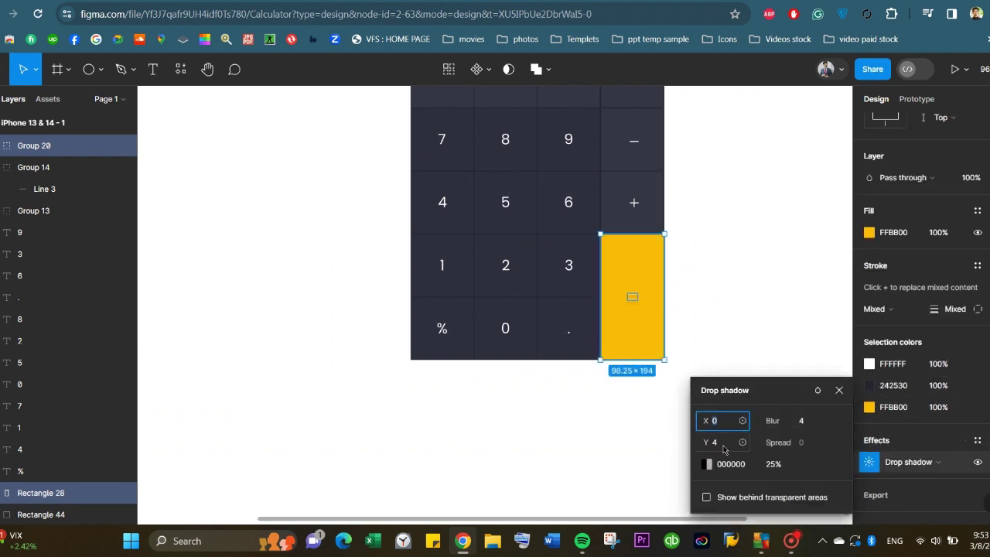
left_click(781, 447)
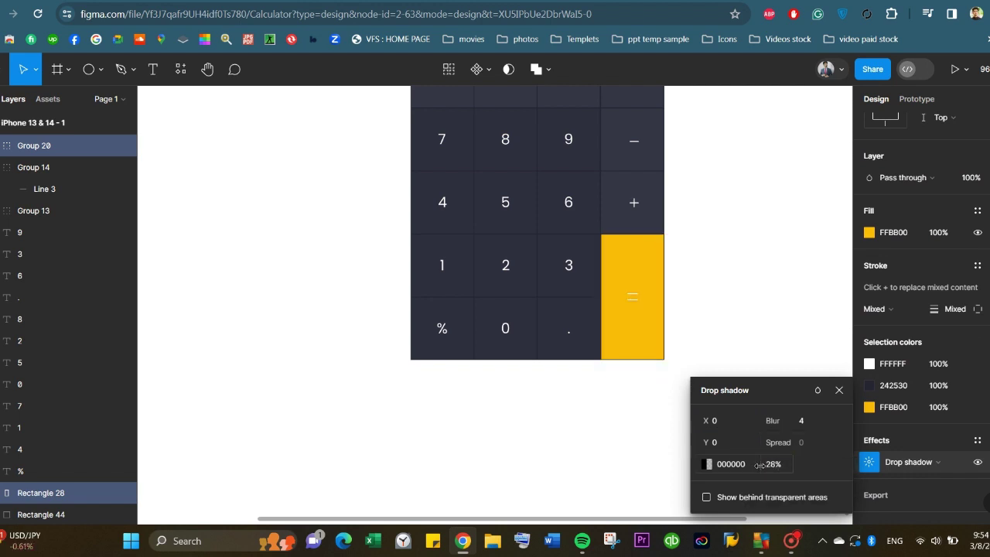
left_click(729, 336)
scroll(632, 387, "up", 2)
- Group the ÷ symbol with its cell and centre the ÷, ×, − and + icons in their keys
scroll(633, 386, "up", 1)
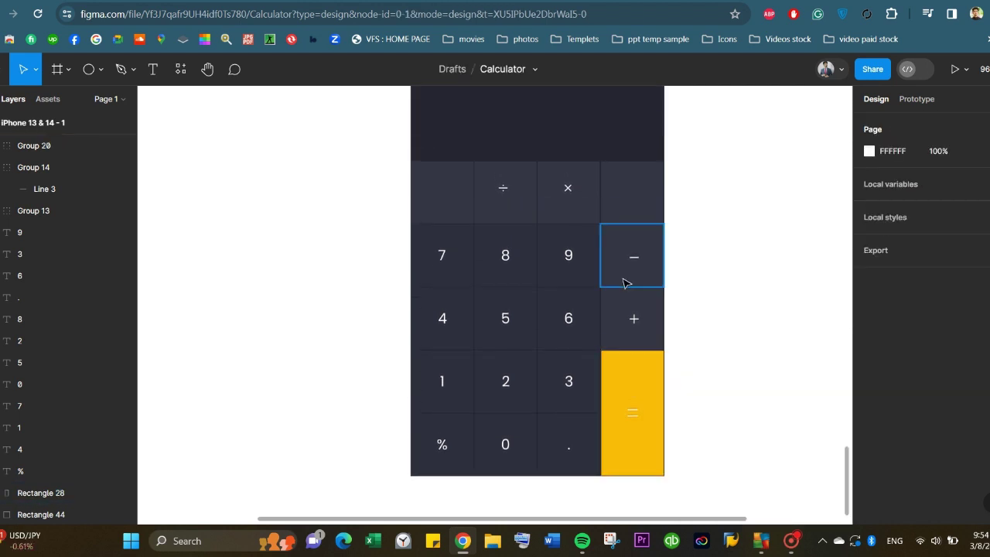
left_click(506, 191)
key("ctrl+g")
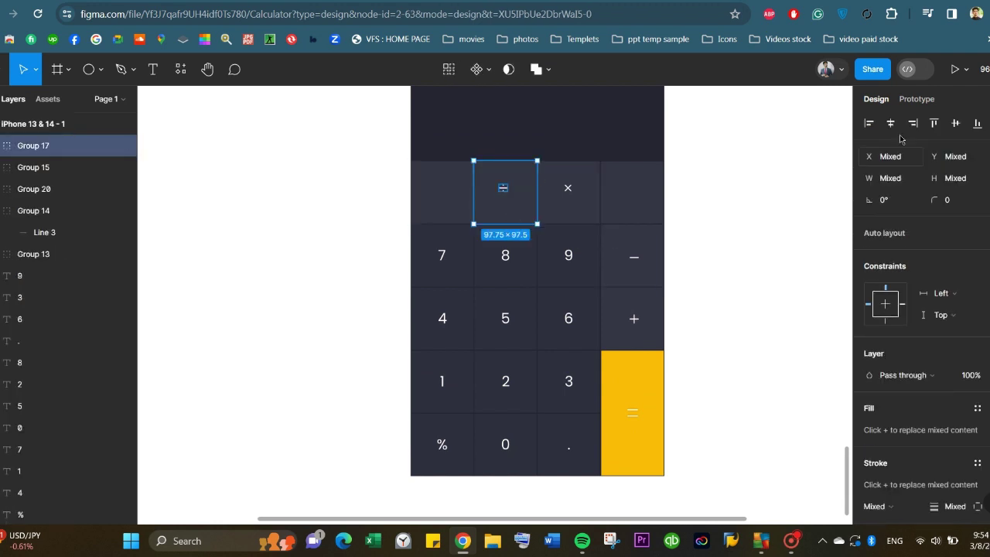
left_click(952, 125)
left_click(570, 189)
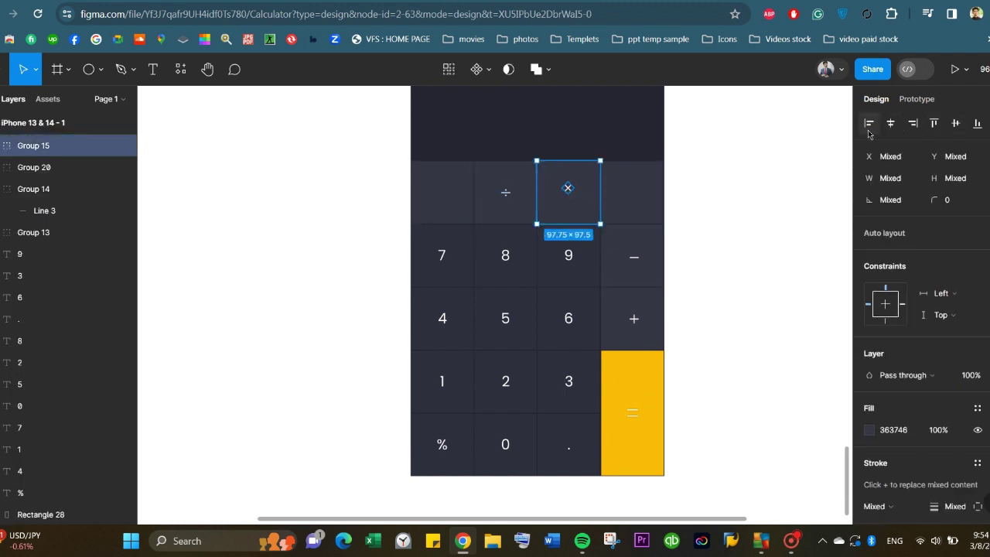
left_click(634, 268)
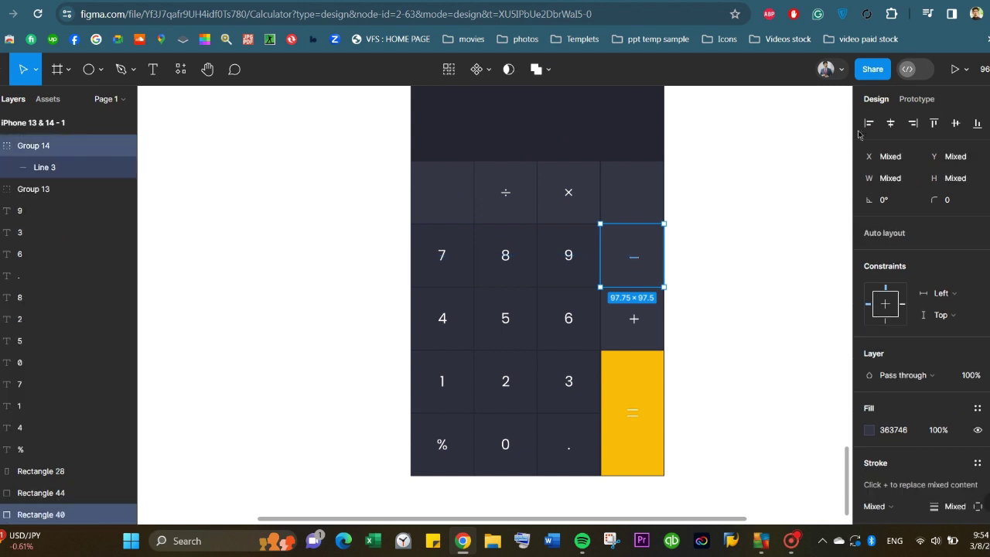
left_click(641, 335)
left_click(890, 123)
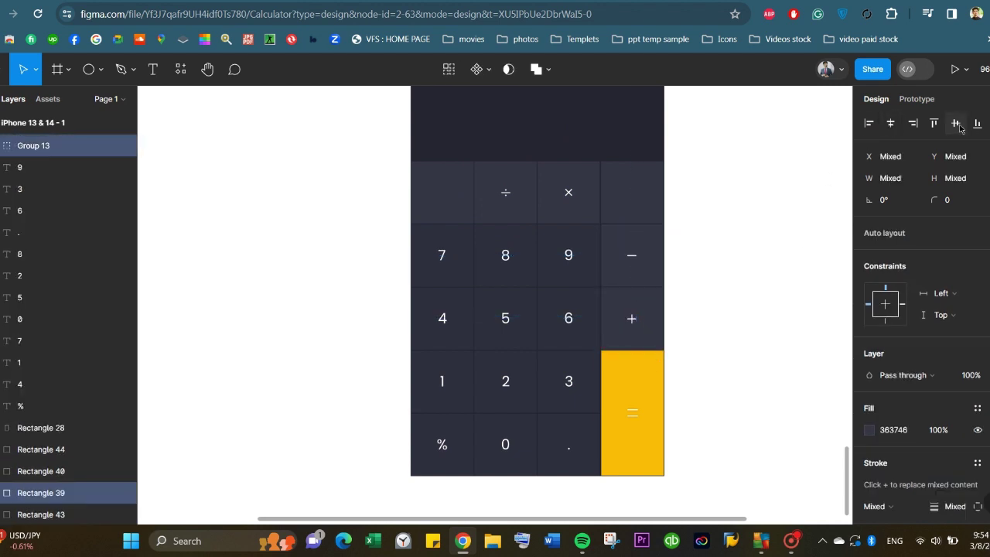
left_click(443, 257)
- Copy the 7 label into the top-left key, change it to 'c' at font size 20, centred
left_click_drag(443, 258, 446, 193)
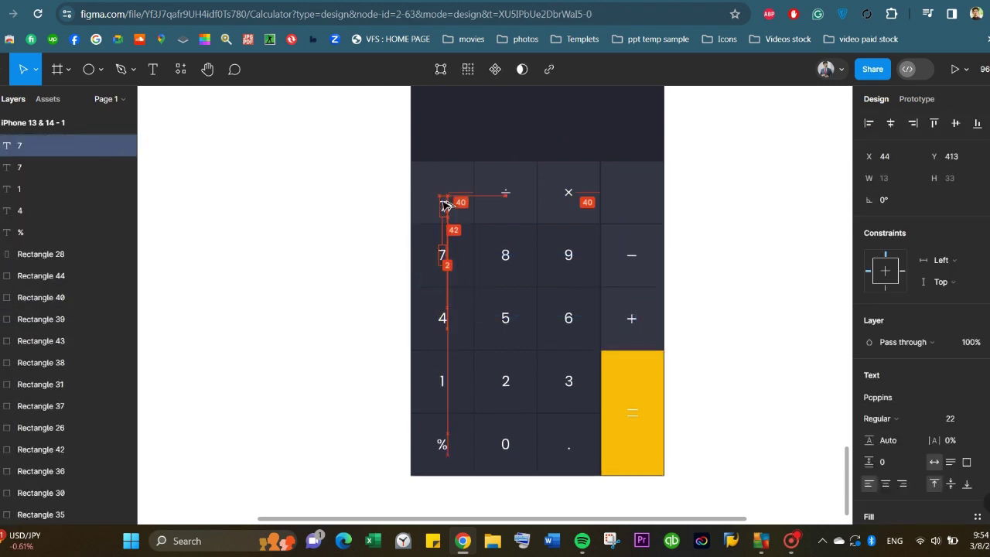
double_click(441, 198)
type("C")
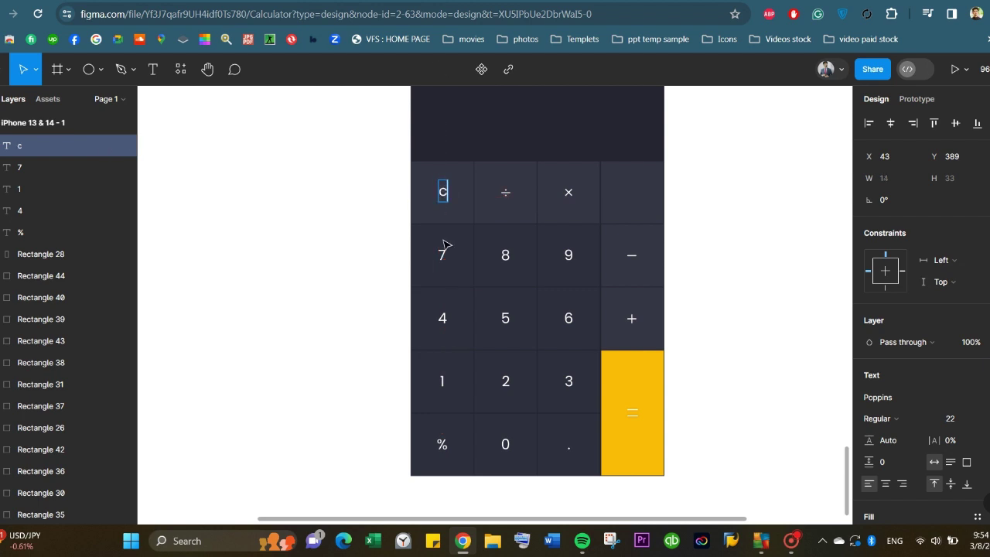
left_click(972, 420)
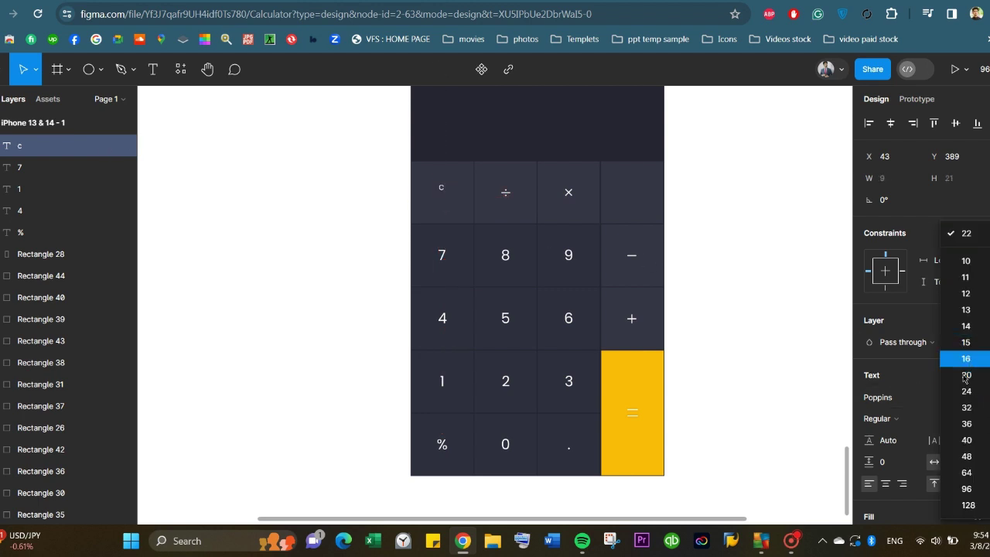
left_click(966, 375)
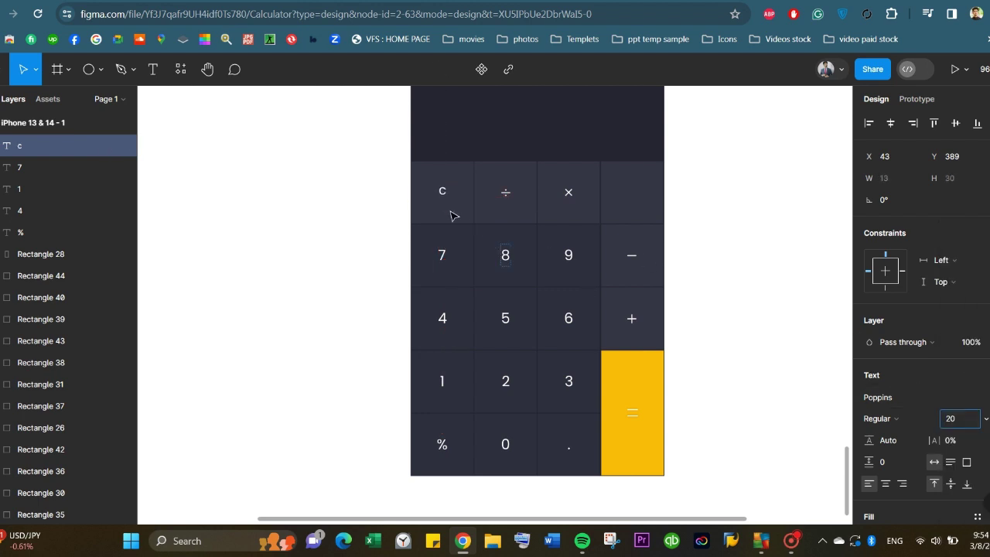
left_click(449, 199)
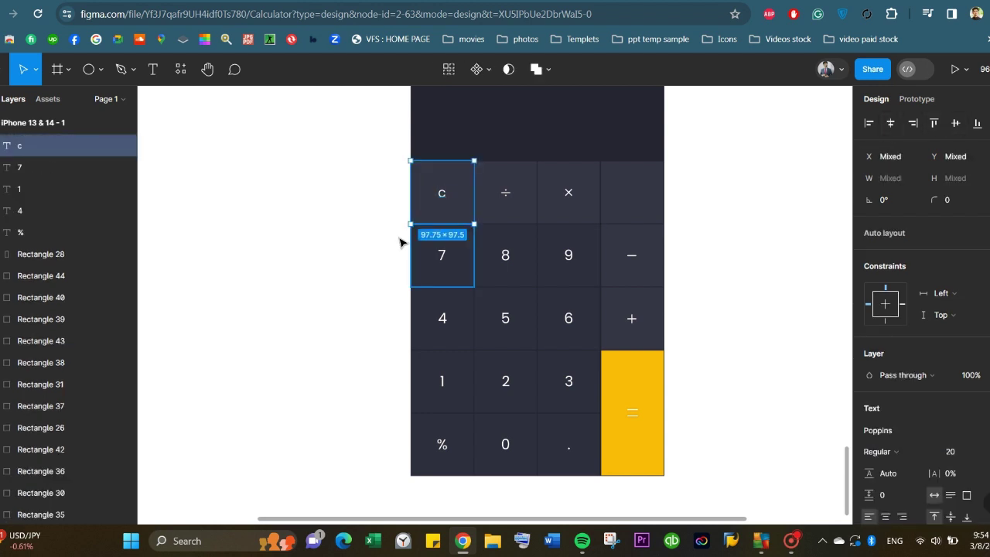
left_click(353, 246)
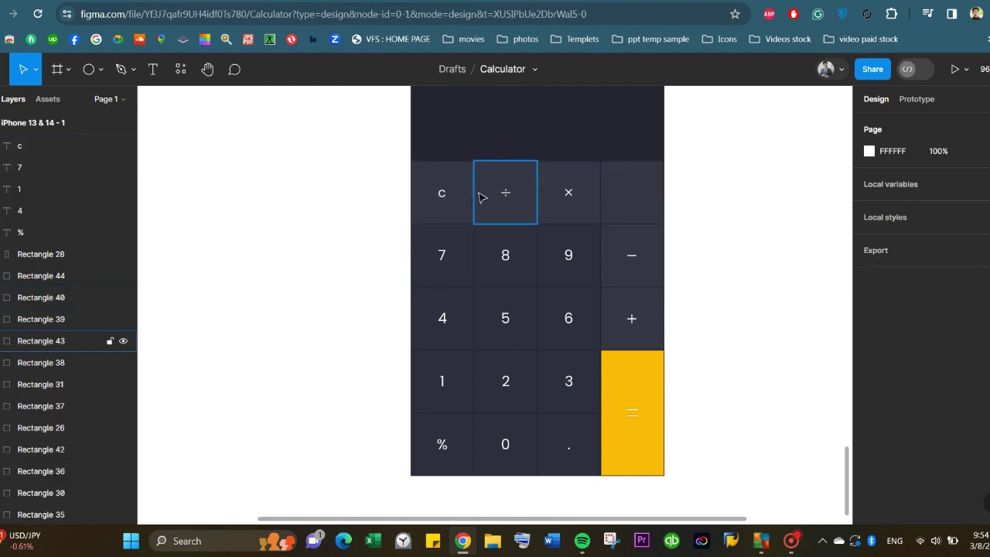
- Draw a small 27×15 rectangle inside the empty top-right keypad key
left_click(441, 193)
left_click(345, 242)
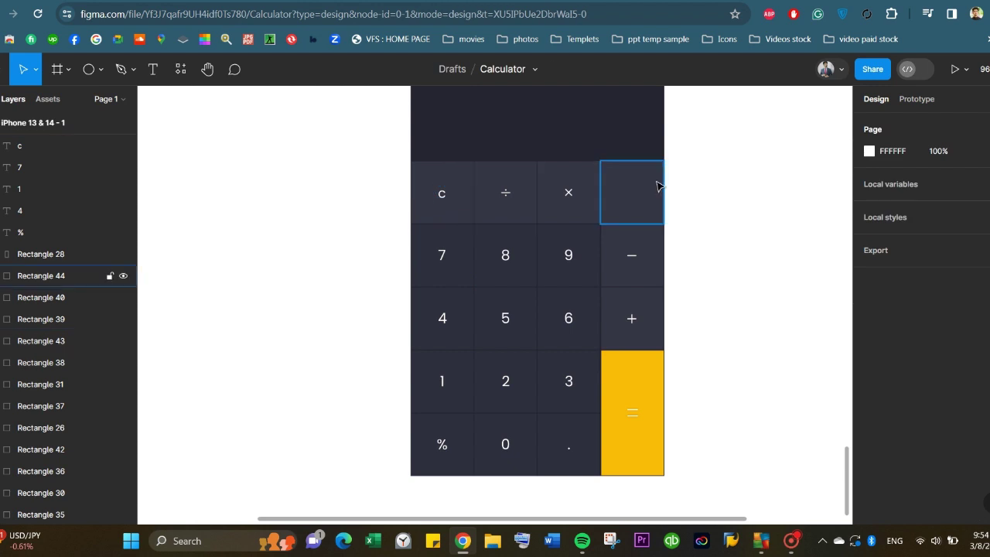
left_click(641, 192)
scroll(641, 193, "up", 5)
left_click(67, 70)
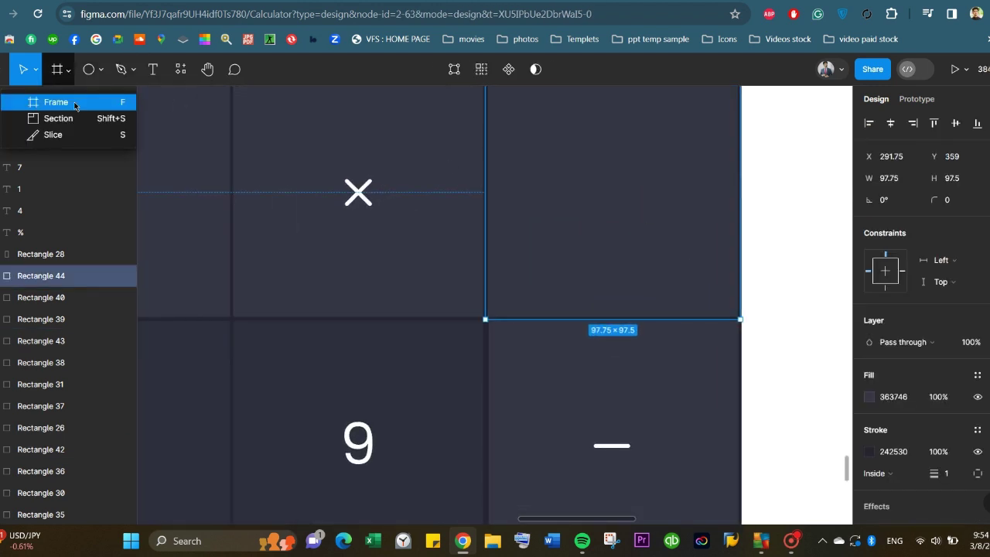
left_click(125, 102)
left_click(68, 70)
left_click(91, 70)
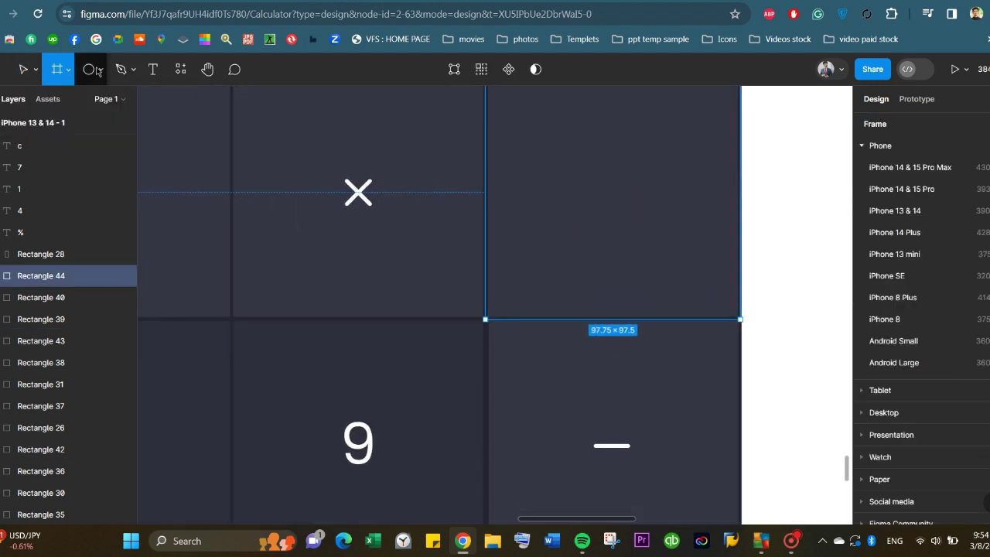
left_click(62, 101)
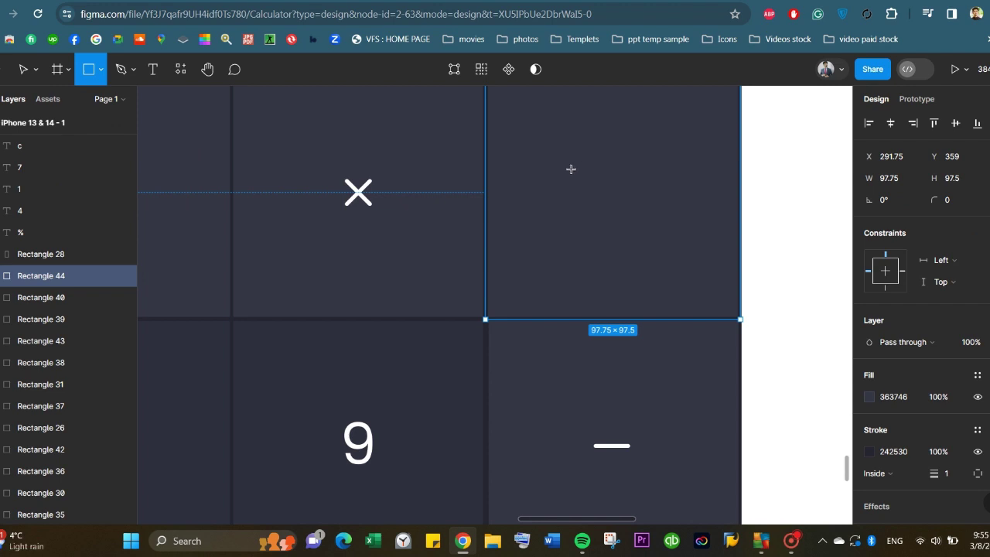
left_click_drag(570, 168, 641, 210)
- Remove the rectangle's fill and give it a yellow FFBB00 stroke
scroll(619, 205, "up", 3)
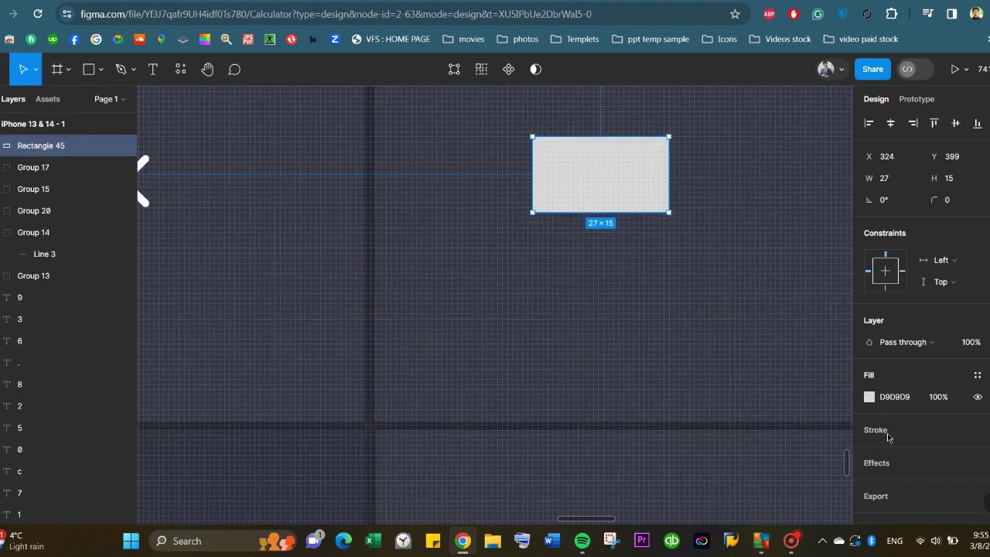
left_click(869, 397)
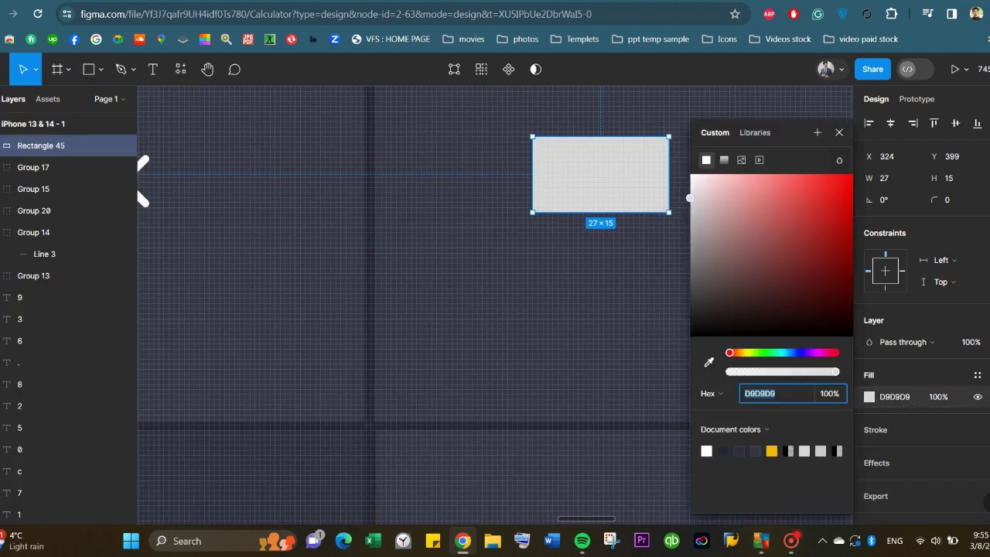
key("Delete")
left_click(985, 462)
left_click(976, 408)
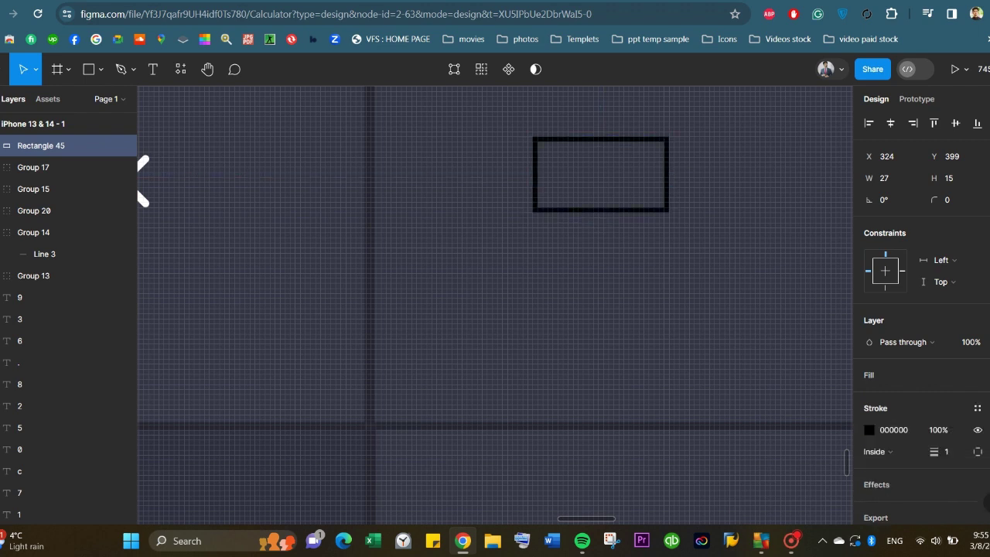
left_click(870, 430)
left_click(773, 450)
left_click(839, 133)
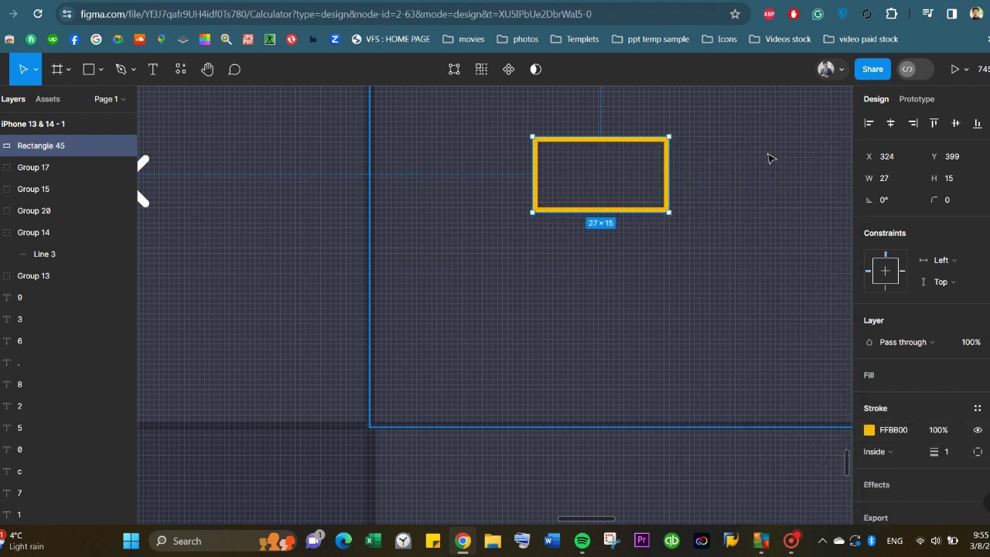
scroll(534, 173, "up", 3, "ctrl")
- Pull the rectangle's left edge out into a point, forming a backspace tag shape
scroll(534, 174, "up", 1, "ctrl")
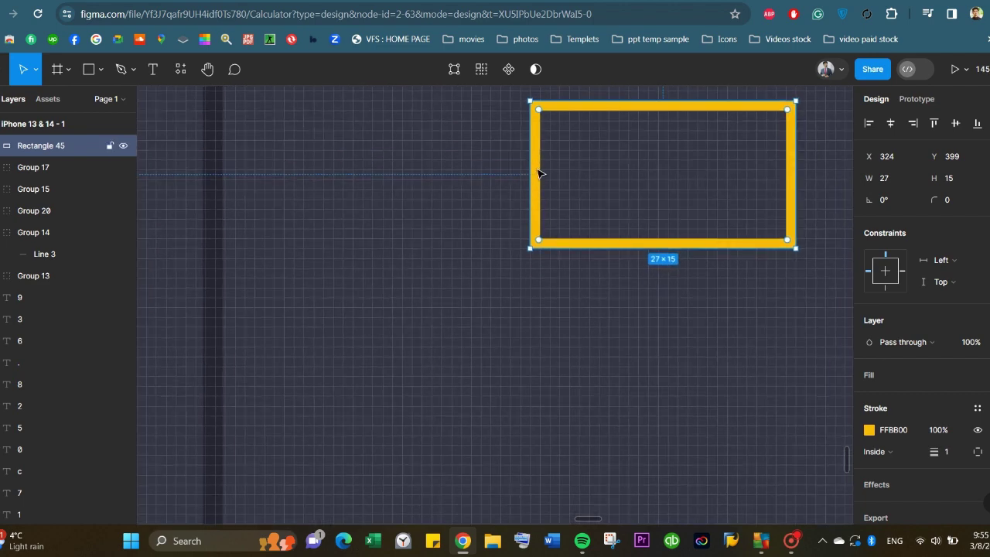
double_click(536, 174)
left_click_drag(533, 175, 479, 176)
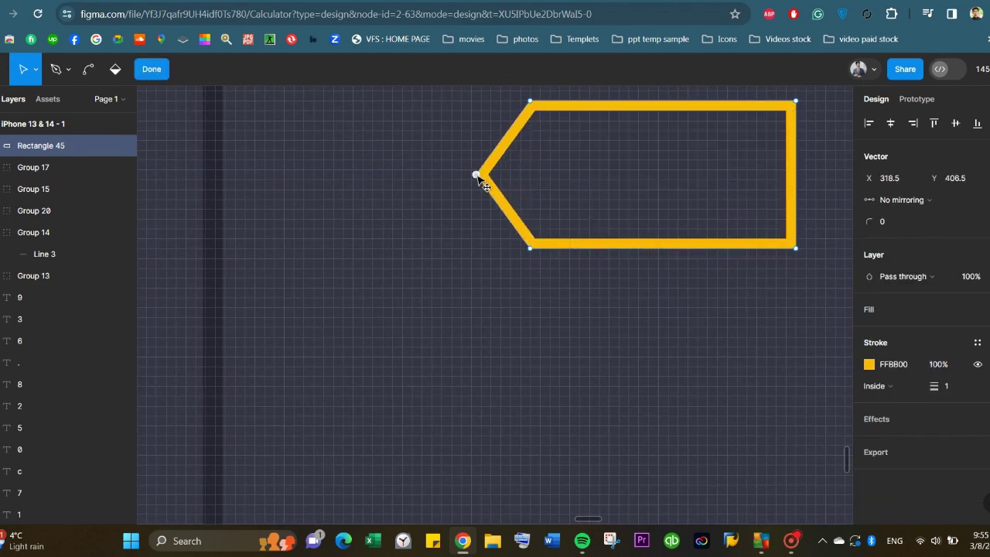
scroll(479, 177, "down", 3, "ctrl")
scroll(521, 282, "down", 3, "ctrl")
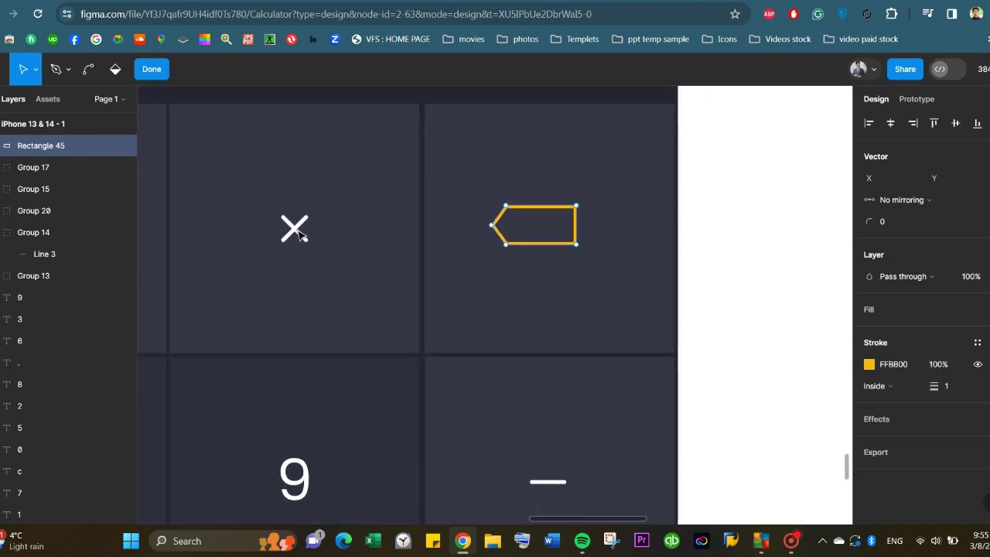
key("Escape")
- Move the × into the tag outline and set its stroke to yellow FFBB00
left_click(298, 236)
left_click_drag(296, 229, 546, 223)
scroll(547, 231, "up", 5, "ctrl")
left_click(869, 485)
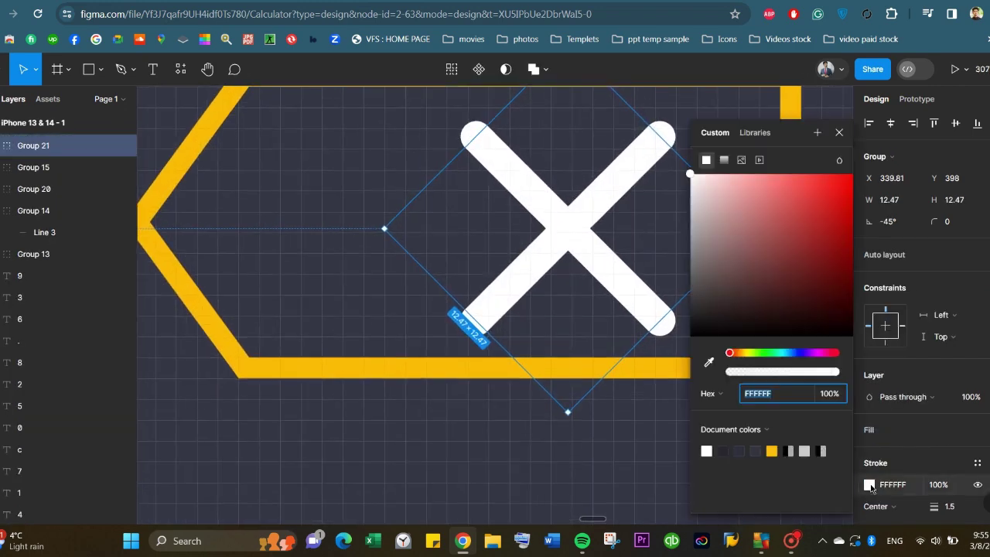
left_click(777, 452)
left_click(839, 133)
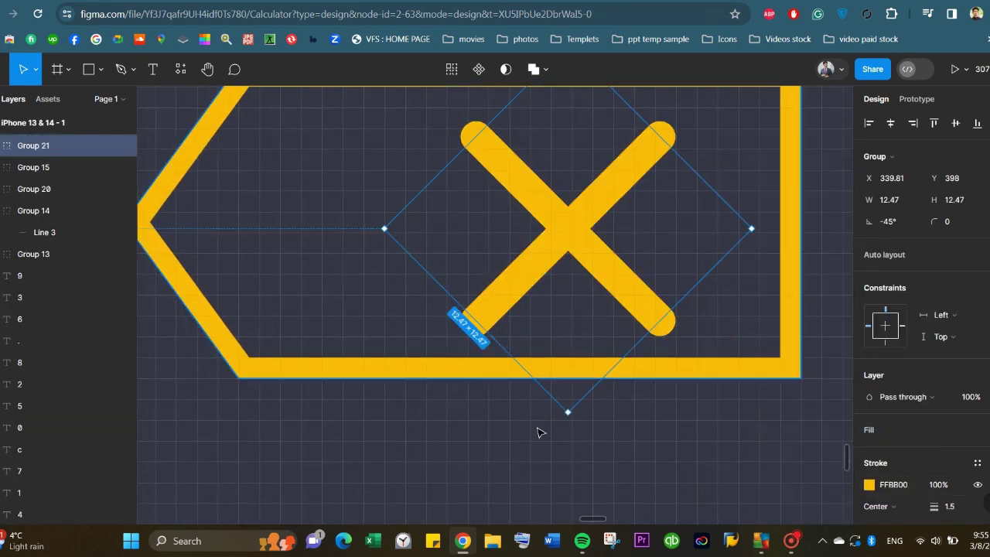
- Shrink the × to about 8.62 px and position it toward the tag's right side
left_click_drag(567, 411, 569, 291)
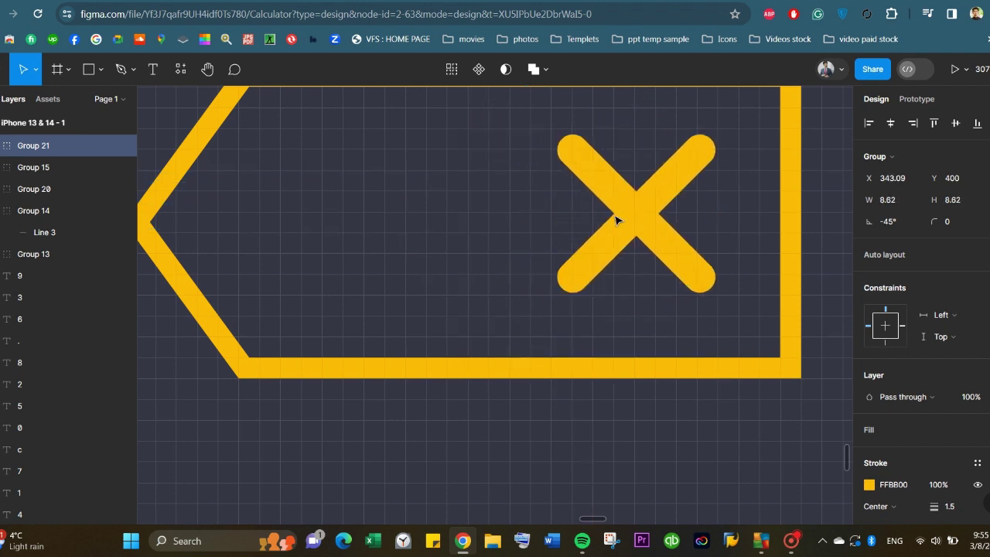
left_click_drag(554, 187, 608, 220)
scroll(615, 232, "down", 5)
left_click(705, 288)
- Drag the backspace outline's left edge inward to narrow it back to 27×15
scroll(704, 288, "down", 3)
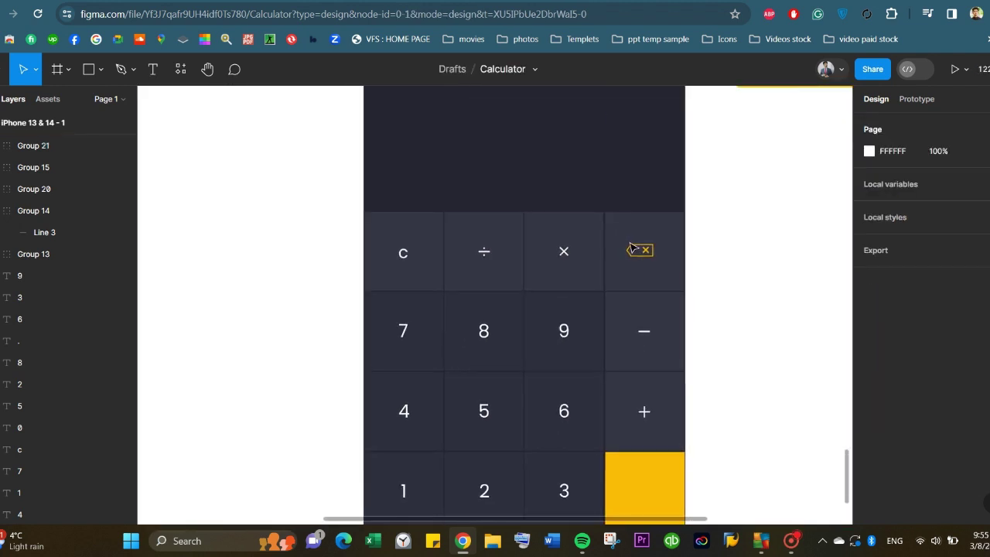
left_click(641, 250)
scroll(649, 258, "left", 3)
scroll(648, 266, "right", 6)
scroll(648, 266, "left", 3)
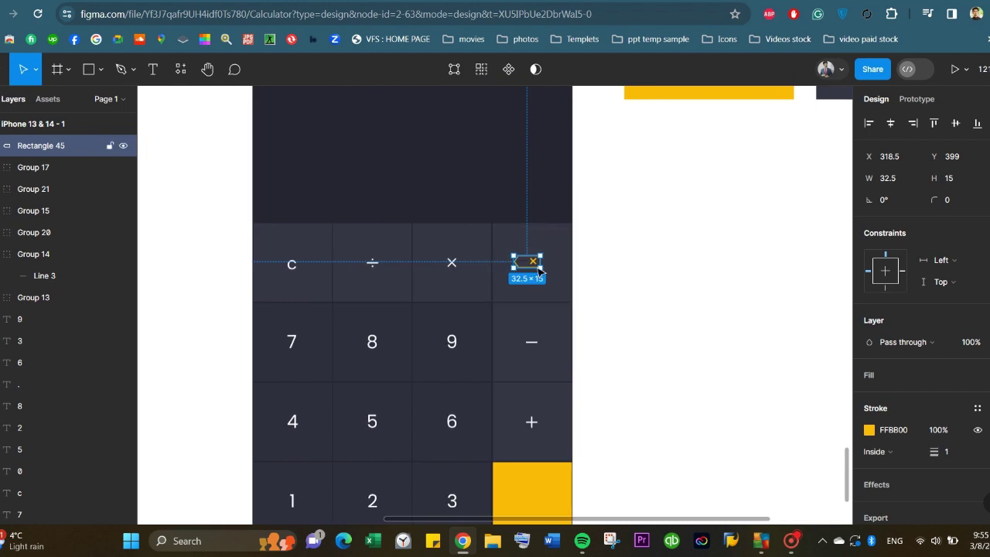
double_click(541, 268)
scroll(543, 272, "up", 5)
scroll(541, 271, "up", 2)
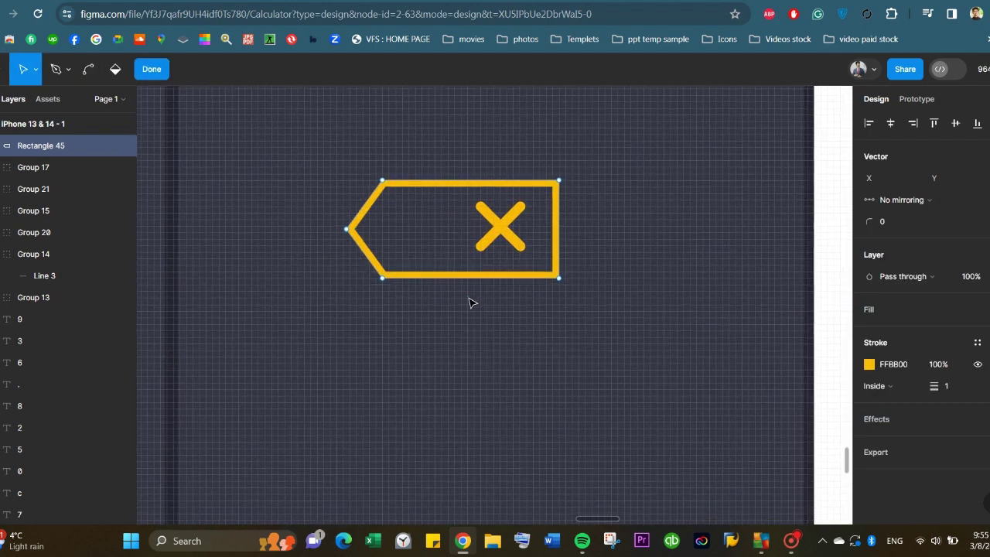
key("Escape")
left_click_drag(348, 229, 382, 228)
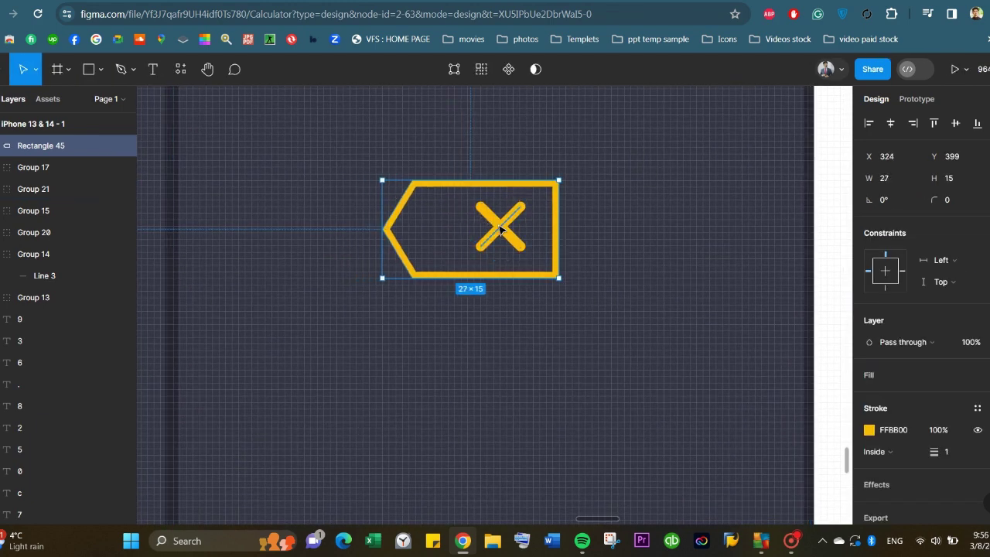
- Centre the × inside the outline and group them as Group 23
left_click(503, 221)
left_click(526, 238)
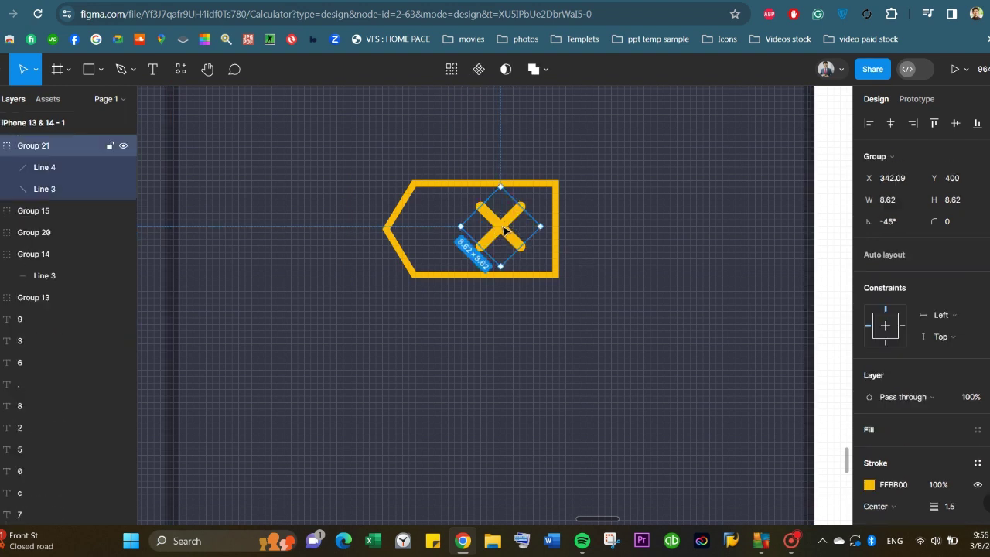
left_click(556, 231, "shift")
left_click(890, 124)
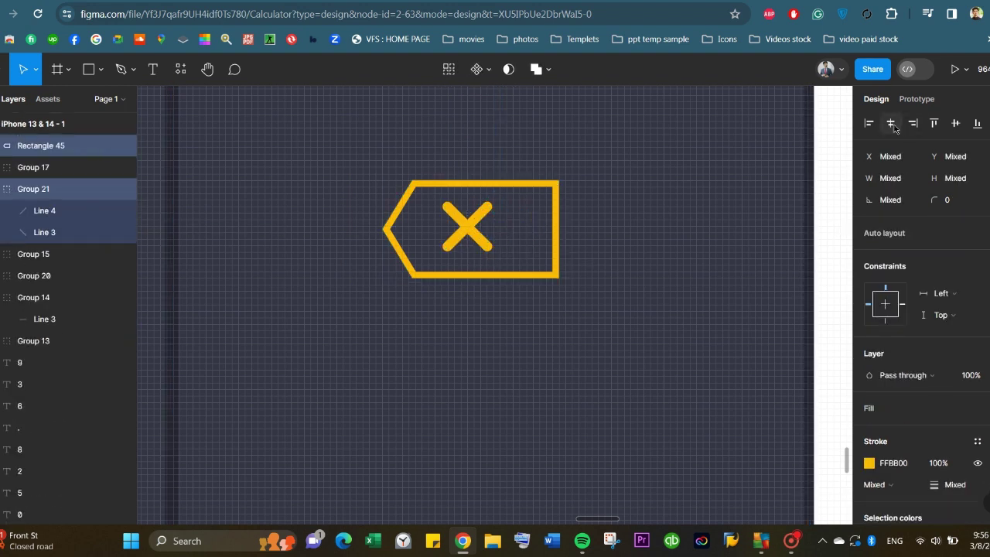
left_click(469, 228)
key("Right")
key("Right")
key("Right")
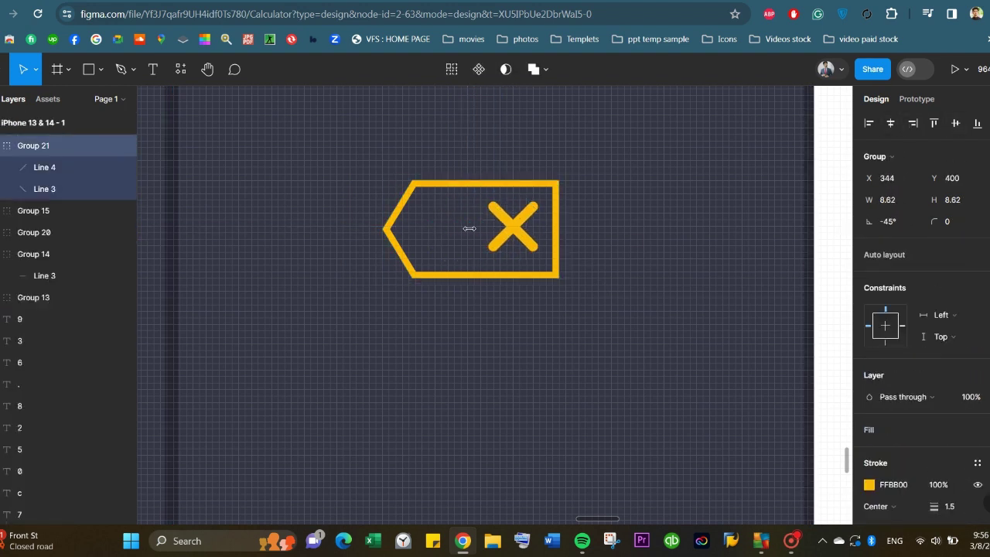
left_click_drag(511, 228, 490, 228)
left_click(554, 272)
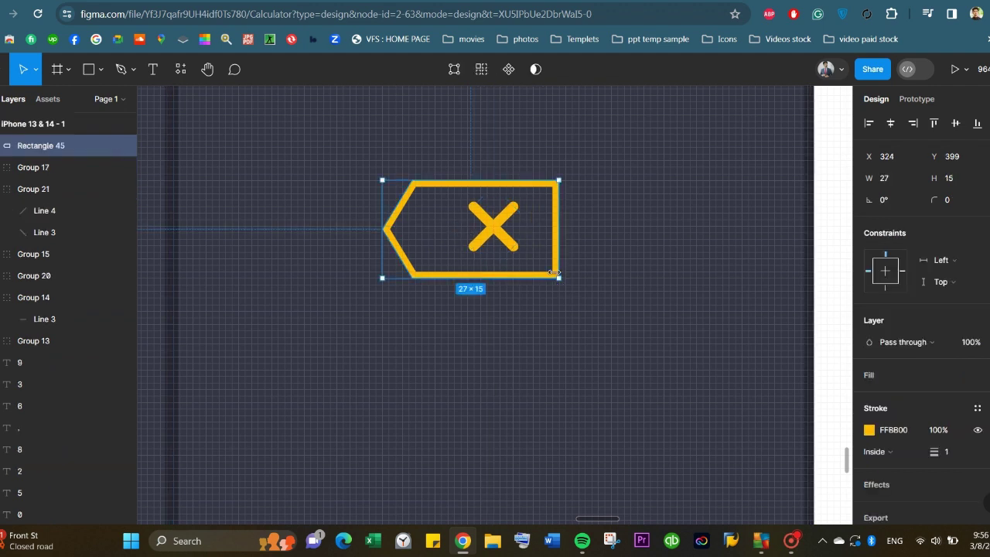
key("ctrl+g")
- Select the grouped backspace icon together with the key tile beneath it
scroll(495, 279, "down", 5)
scroll(495, 290, "down", 3)
left_click(487, 287)
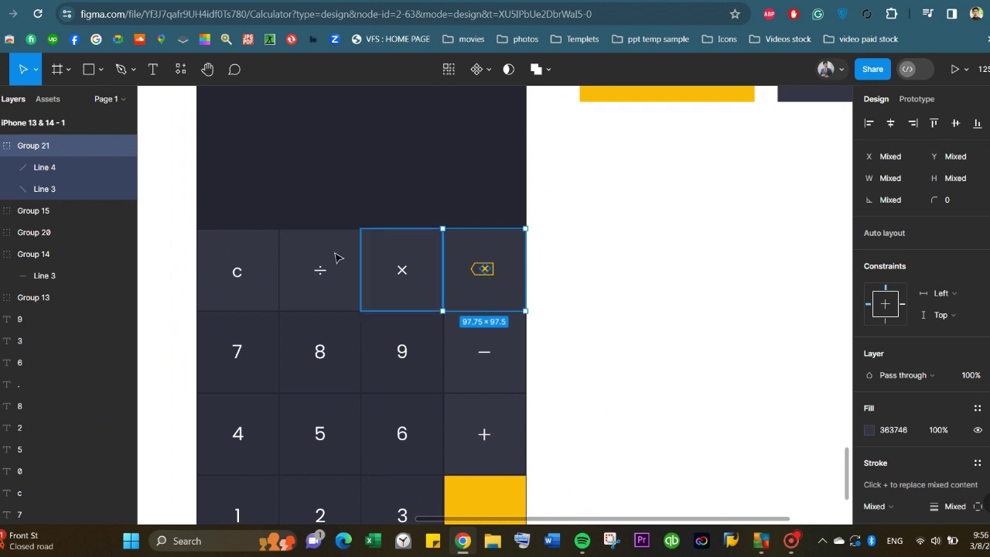
key("Escape")
left_click(480, 280)
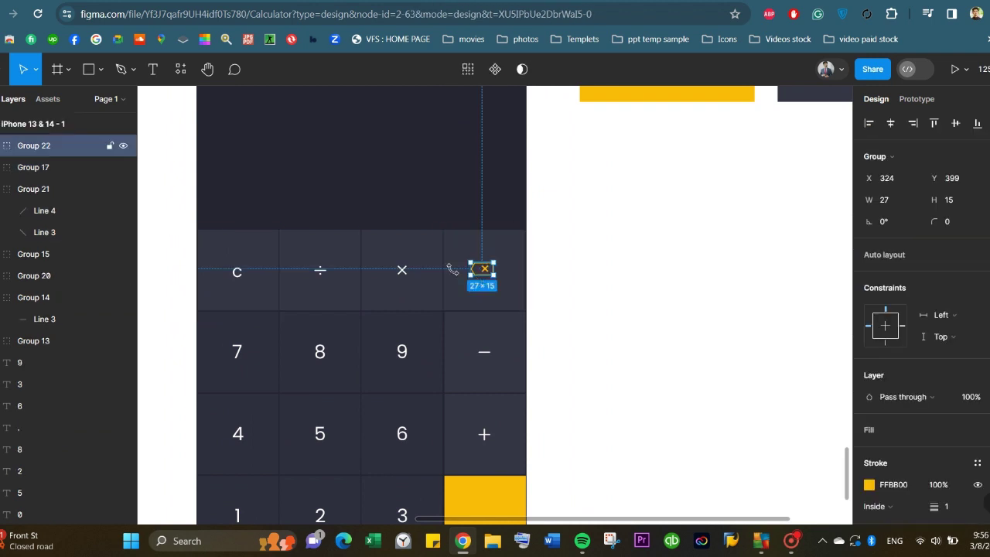
left_click(69, 217)
left_click(481, 277)
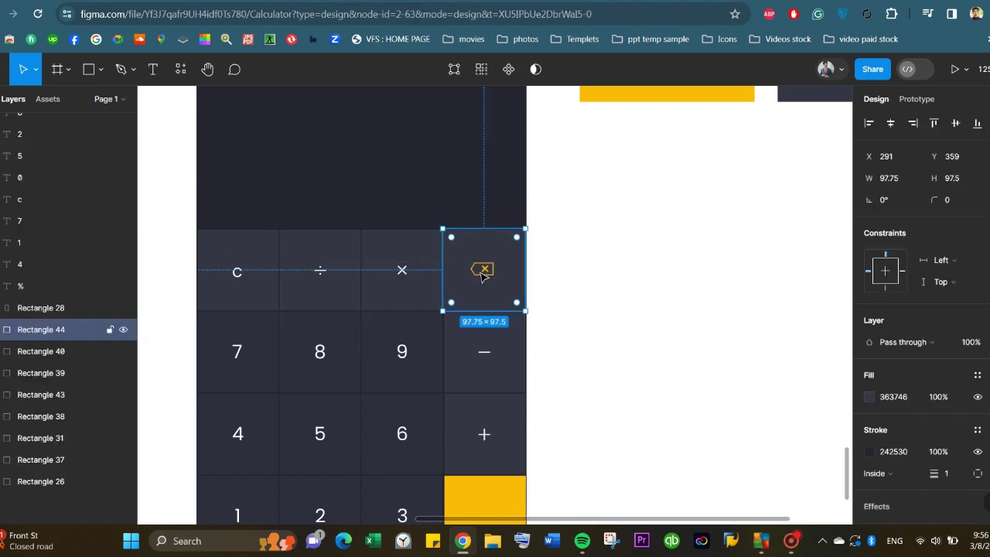
left_click(479, 272, "shift")
left_click(481, 271, "shift")
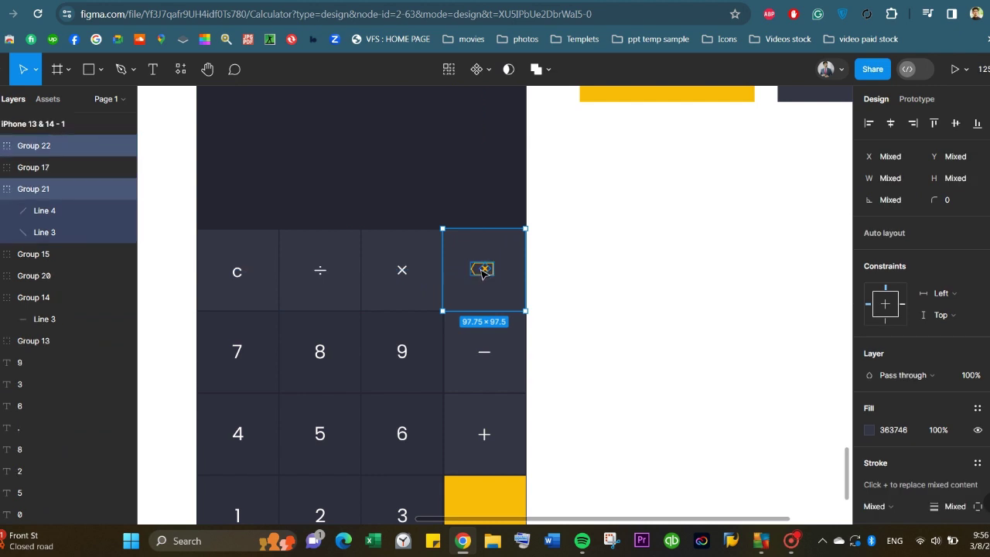
left_click(475, 275, "shift")
left_click(465, 284)
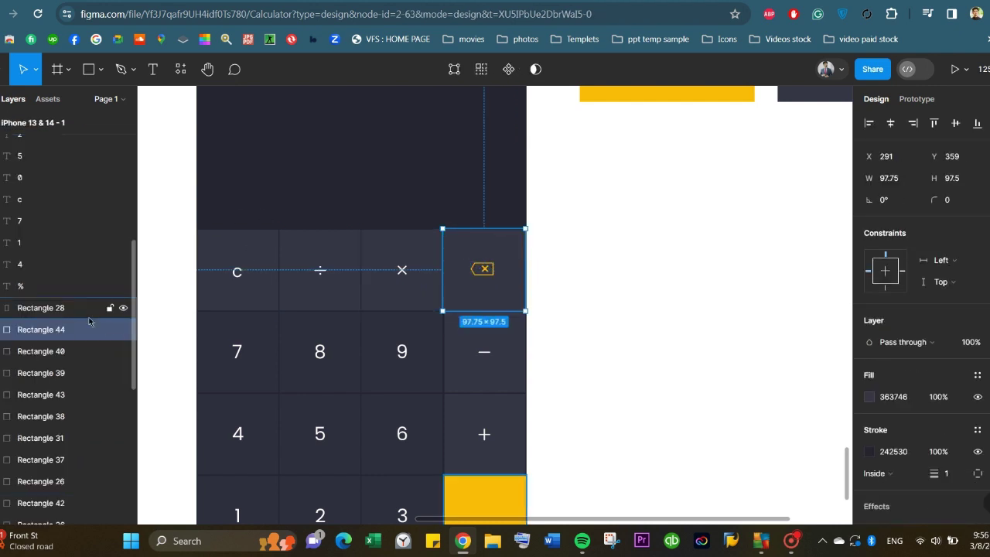
left_click(532, 256)
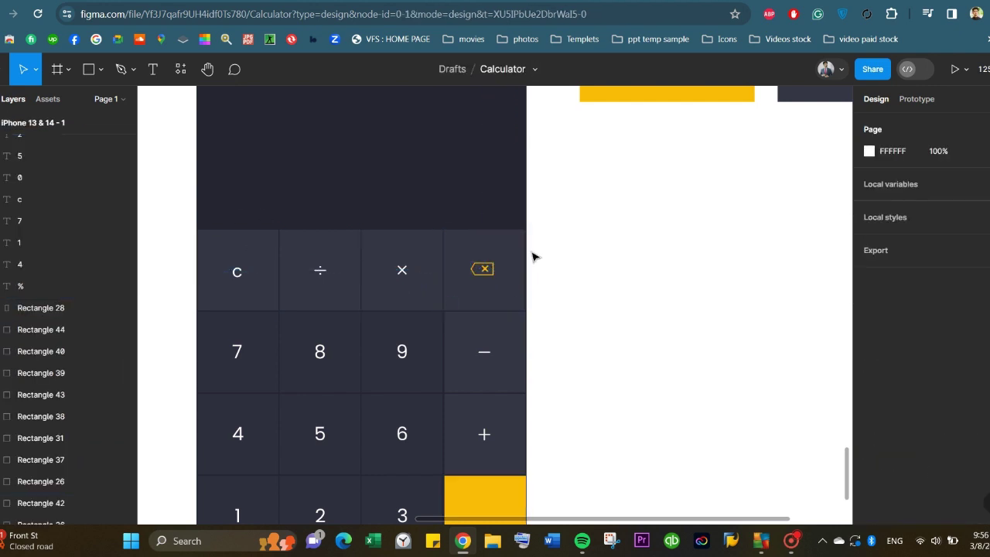
left_click(480, 277)
- Centre the backspace icon horizontally and vertically within the top-right key
scroll(487, 263, "up", 5)
scroll(494, 256, "up", 5)
left_click(507, 269)
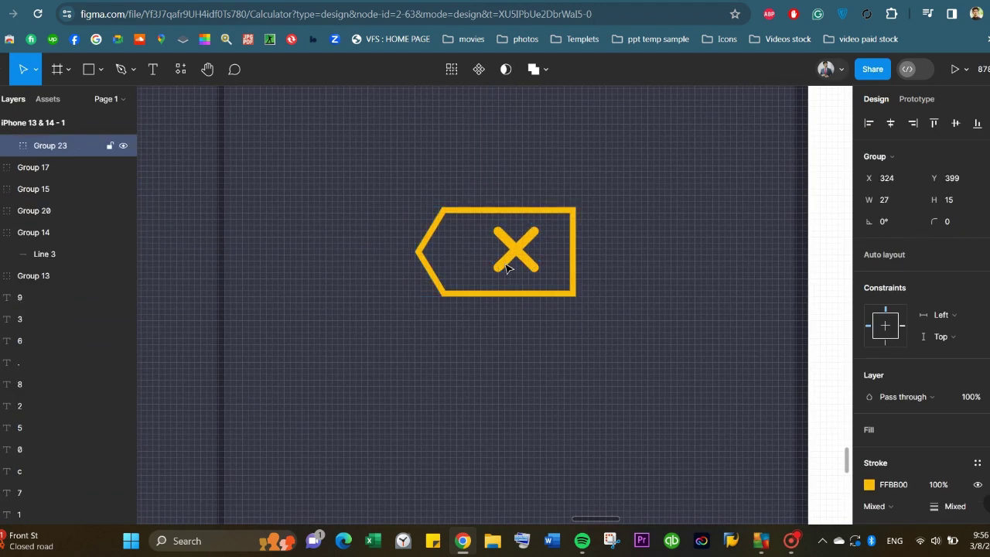
scroll(507, 268, "down", 5)
left_click(548, 320)
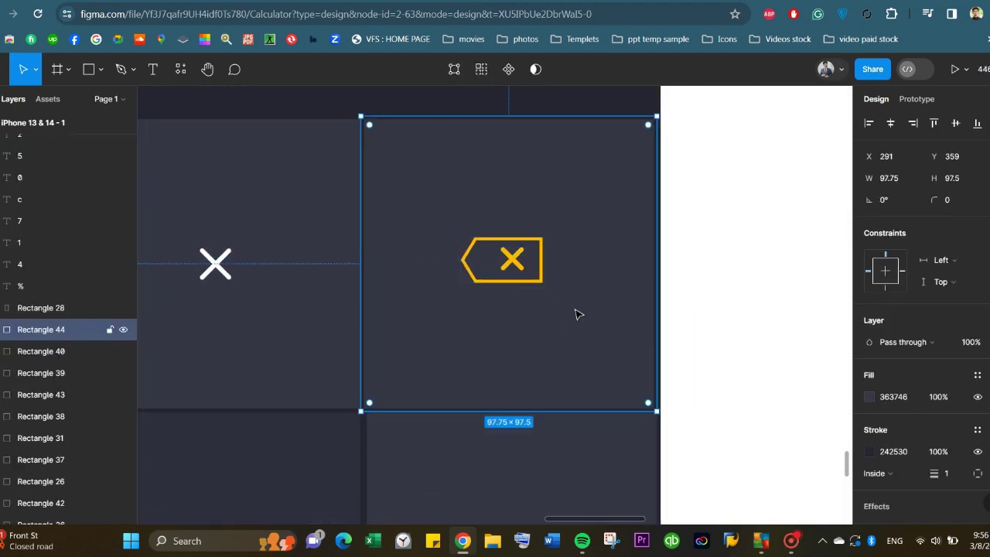
left_click(528, 270, "shift")
left_click(890, 123)
left_click(955, 123)
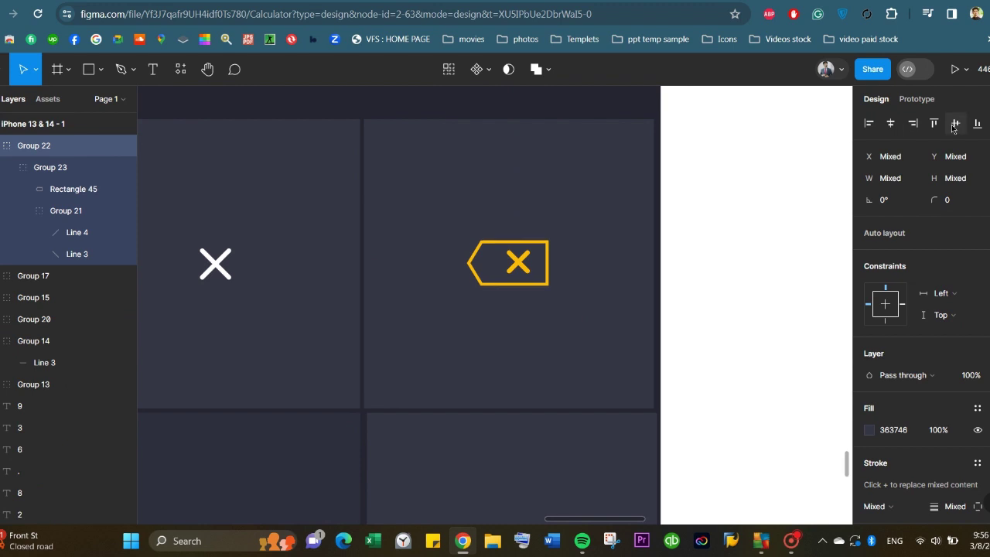
left_click(704, 276)
- Review the centred backspace icon and the fully labelled keypad
left_click(518, 270)
scroll(453, 290, "down", 1)
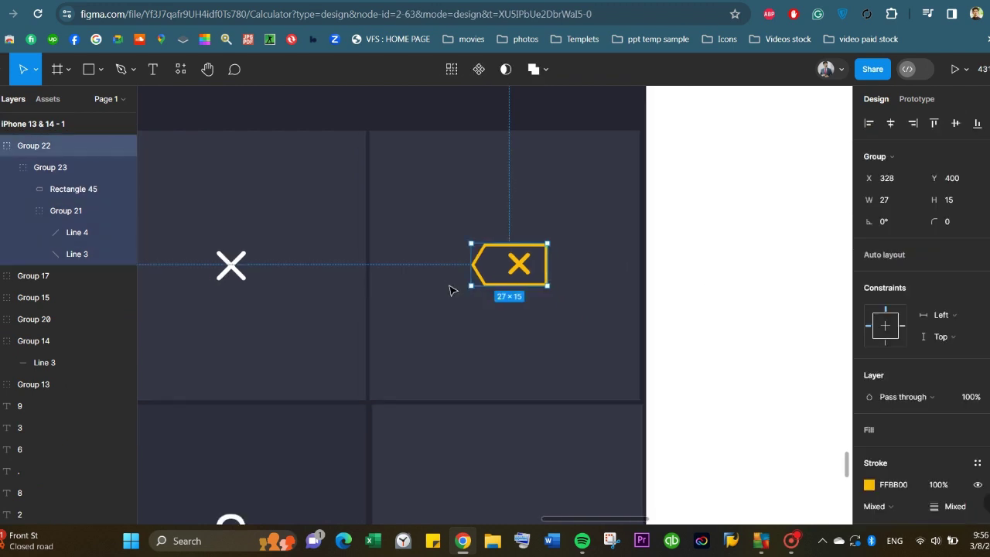
scroll(452, 290, "down", 5, "ctrl")
left_click(629, 291)
scroll(542, 354, "down", 2)
scroll(546, 376, "down", 3)
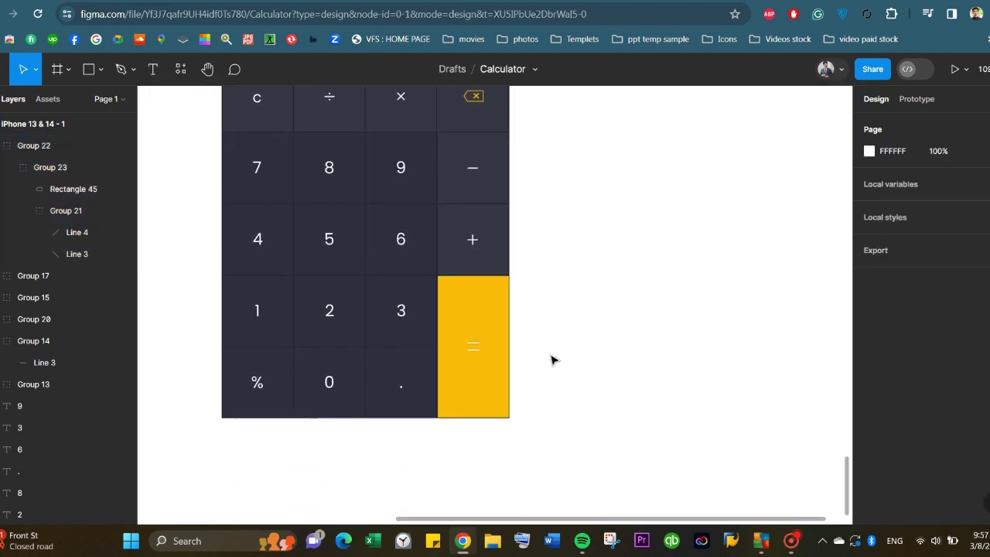
scroll(525, 379, "up", 2)
scroll(177, 307, "up", 2)
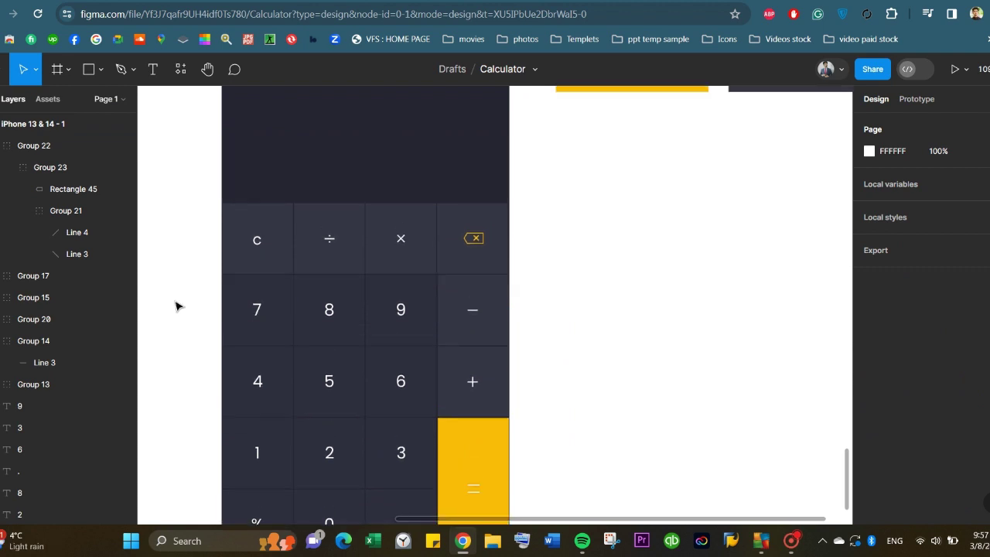
scroll(541, 309, "up", 3)
scroll(561, 309, "up", 1)
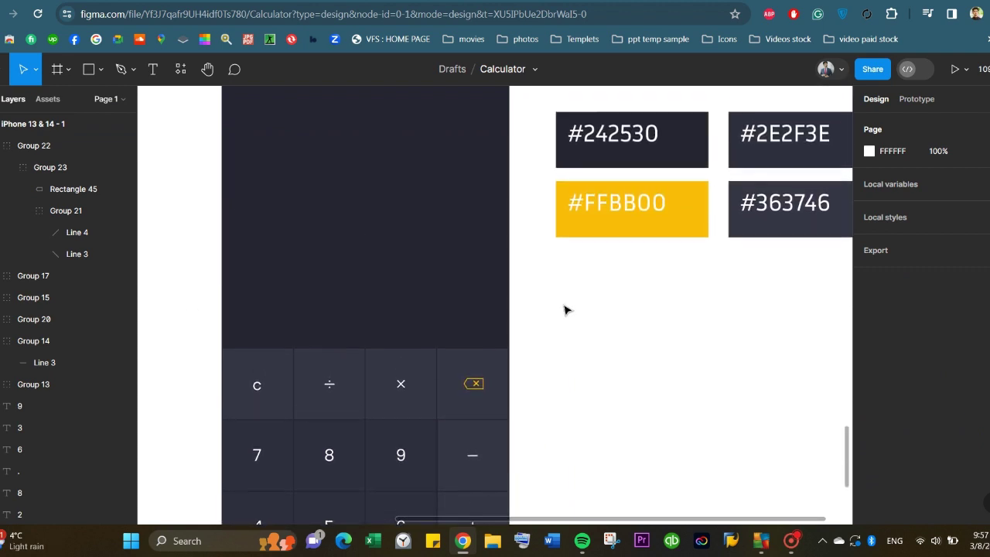
left_click(152, 69)
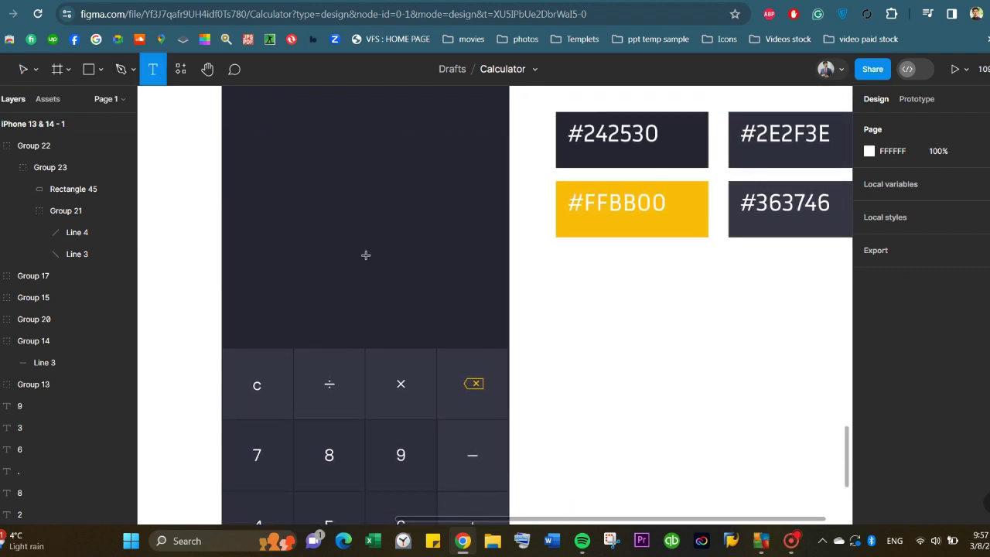
- Add '256.5+5.5' and '262' as text lines in the display, one beneath the other
left_click_drag(366, 255, 476, 287)
type("256.5+5.5")
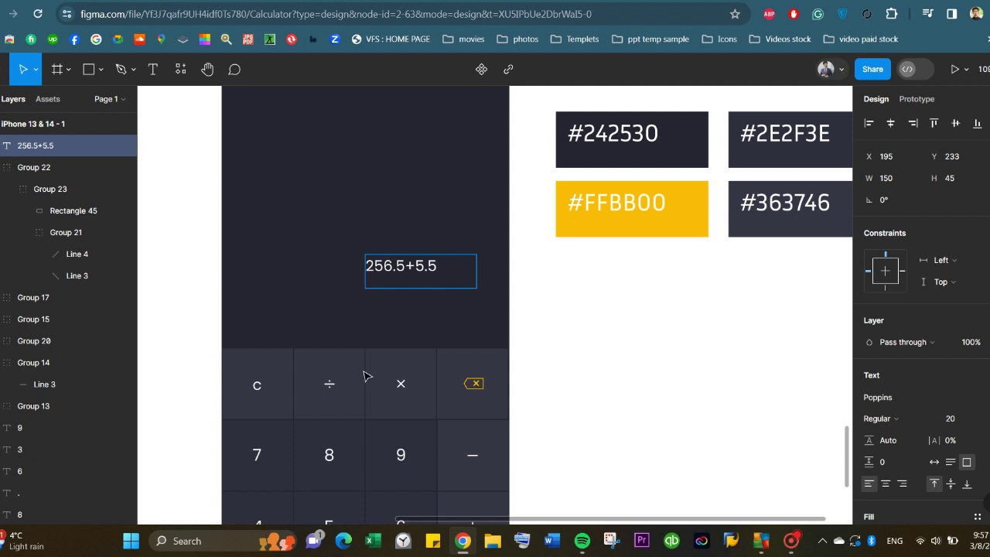
left_click(368, 283)
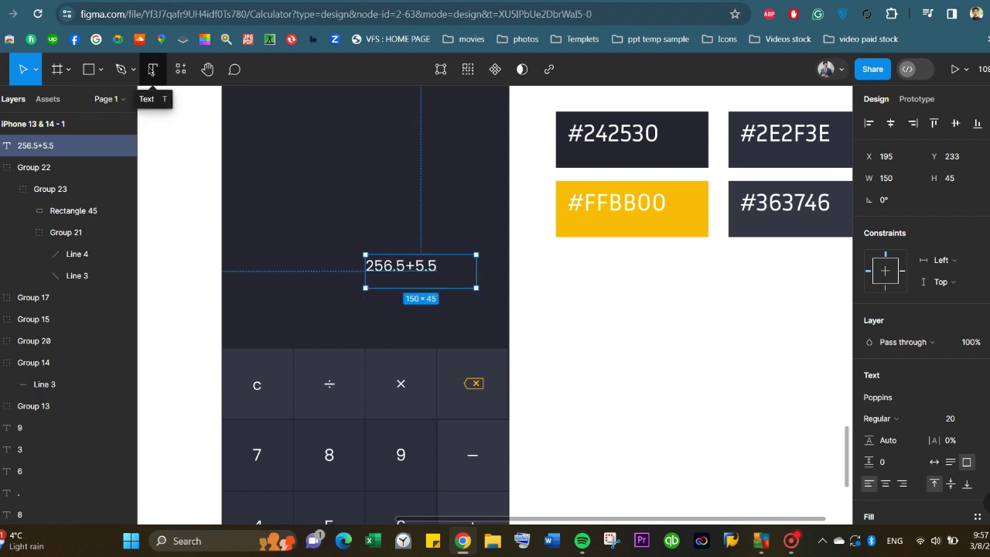
left_click(153, 70)
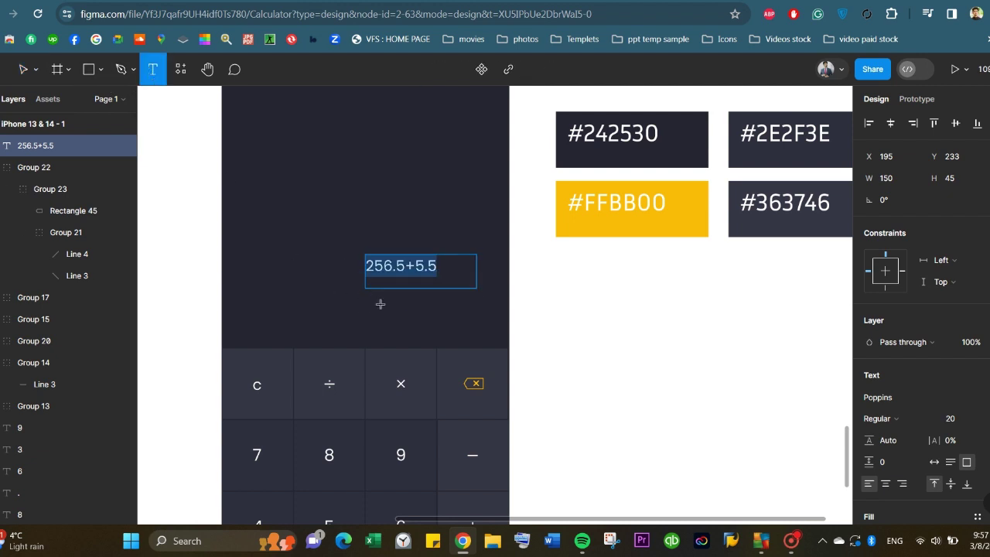
left_click_drag(365, 298, 453, 325)
type("262")
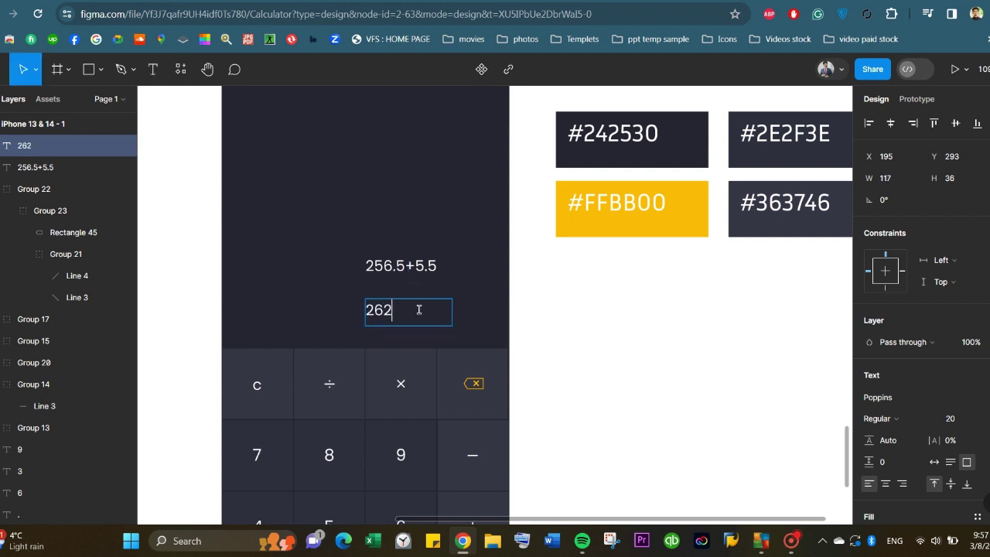
left_click(436, 266)
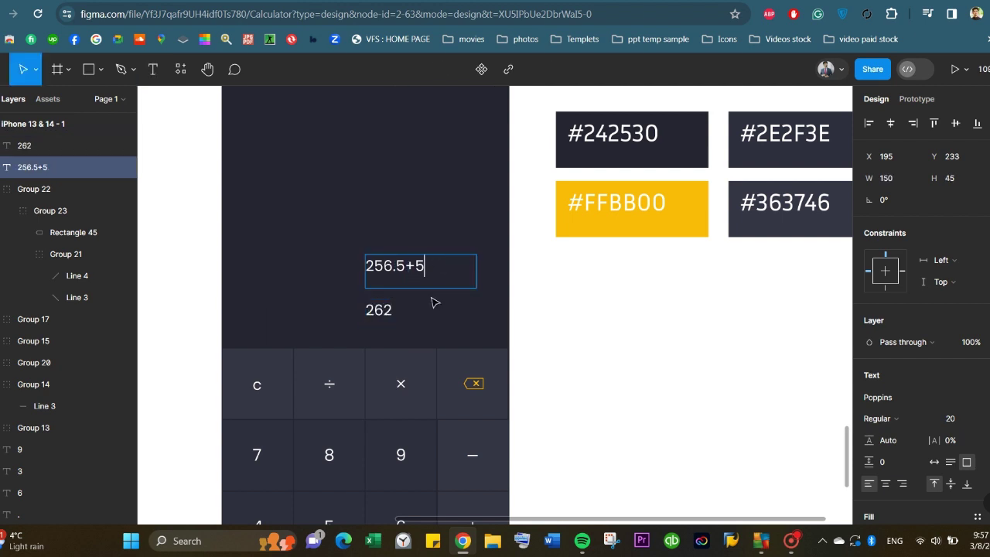
left_click(393, 309)
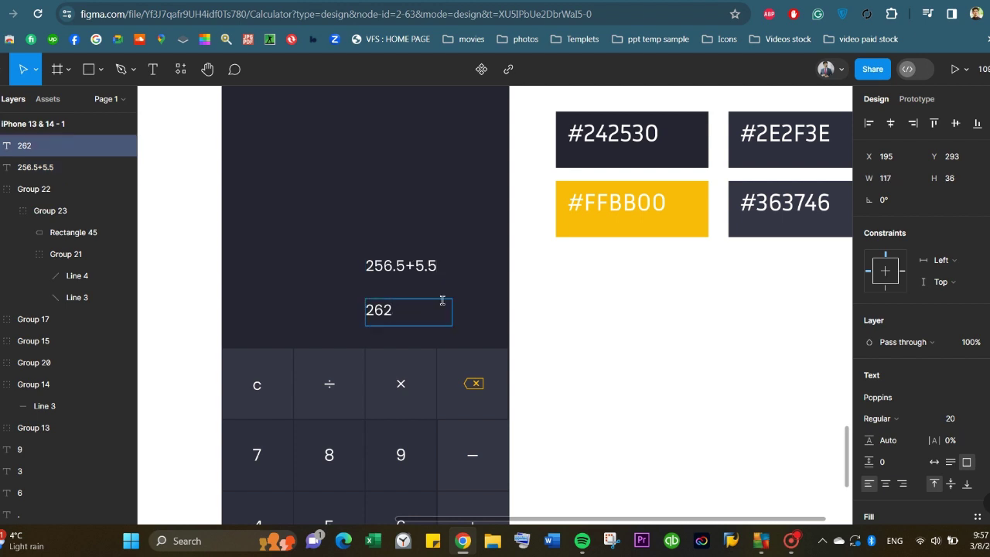
- Make 262 bold at size 40 with auto width and move it to the display's right
left_click(360, 310)
left_click(878, 419)
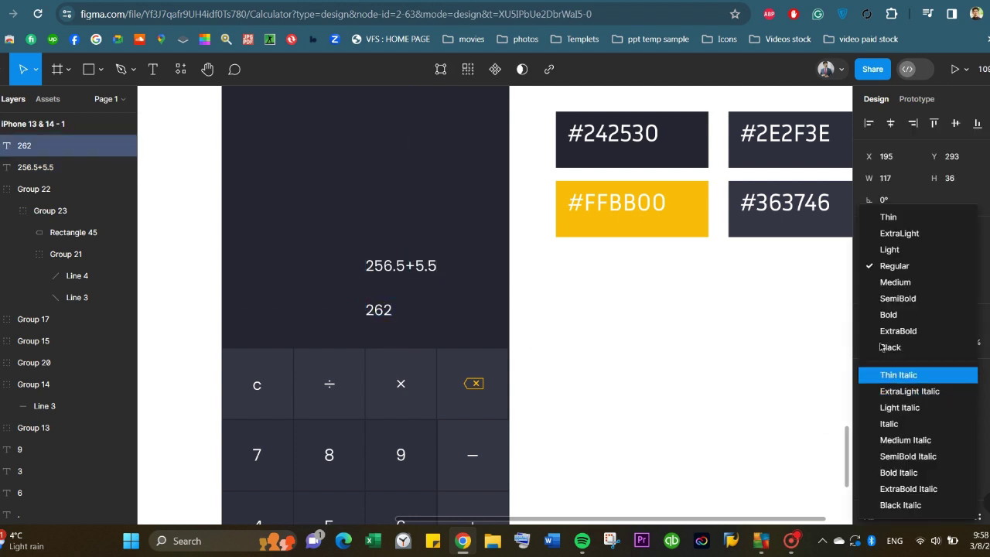
left_click(888, 315)
left_click(979, 430)
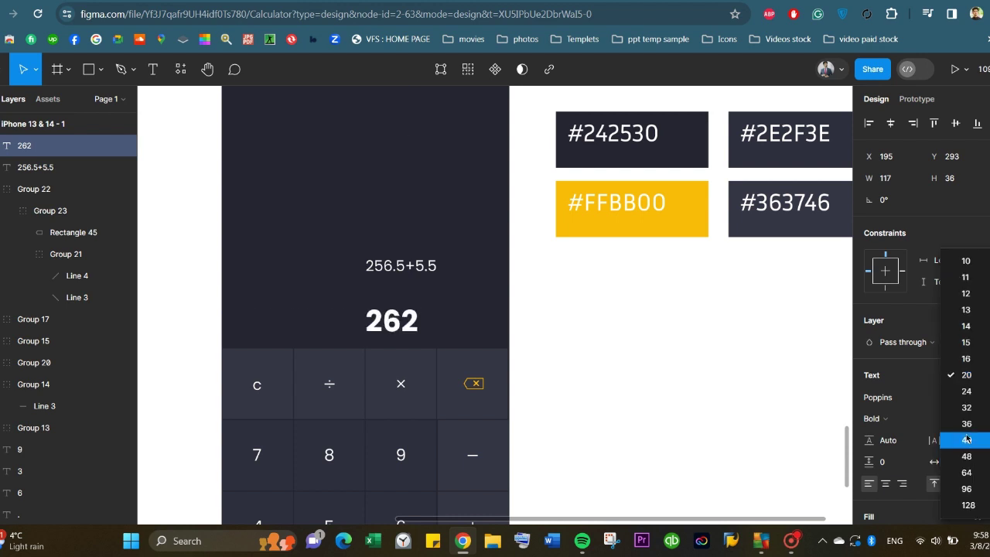
left_click(959, 452)
left_click(934, 462)
mouse_move(401, 326)
left_mouse_down()
mouse_move(461, 323)
mouse_move(456, 311)
left_mouse_up()
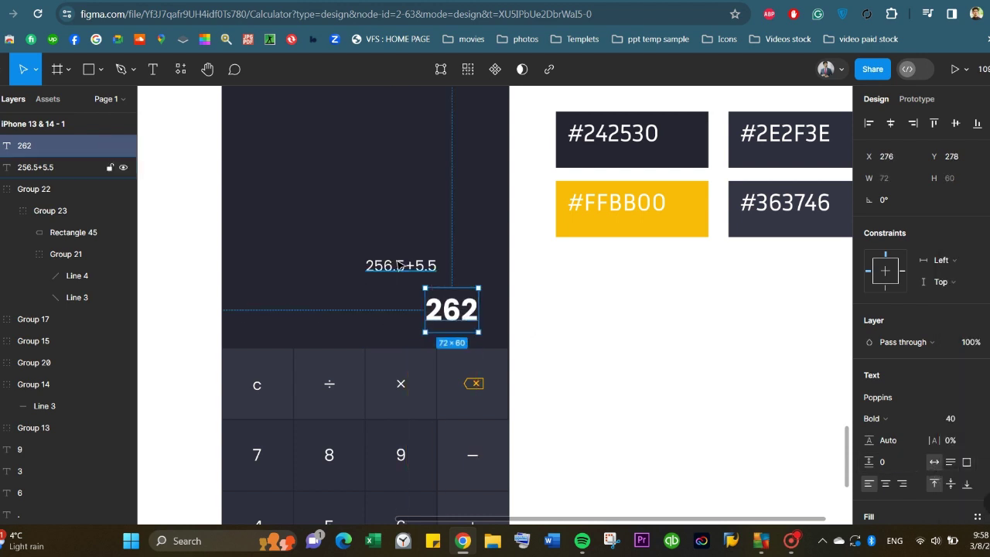
- Shrink the 256.5+5.5 expression to size 16, tint it grey, and place it above 262
key("Tab")
left_click(934, 461)
left_click(976, 419)
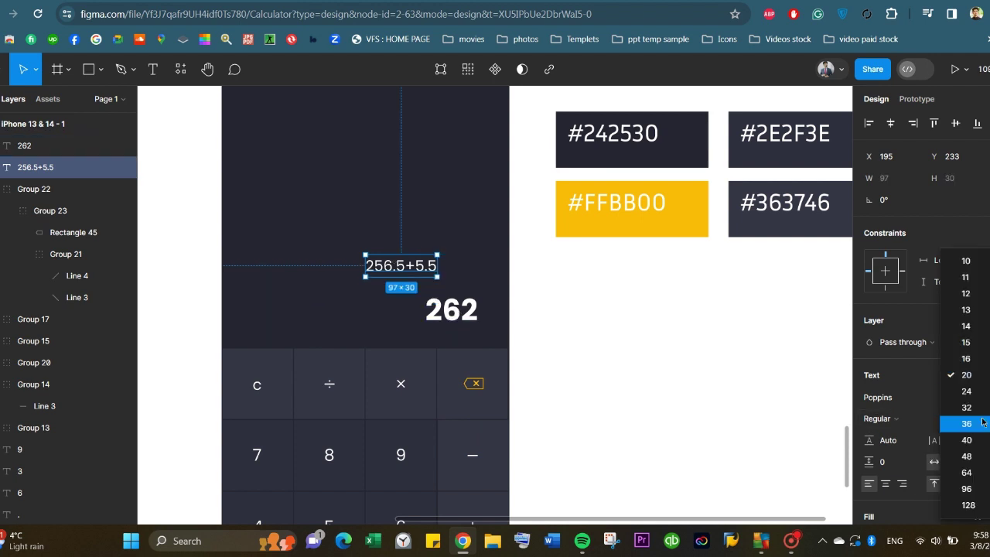
left_click(967, 375)
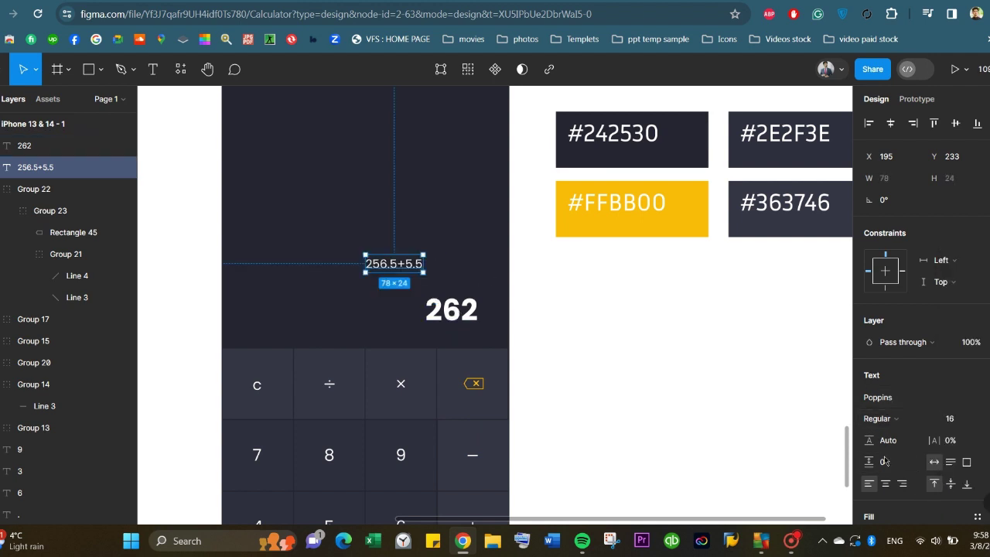
scroll(921, 371, "down", 3)
left_click(870, 374)
left_click_drag(693, 176, 690, 210)
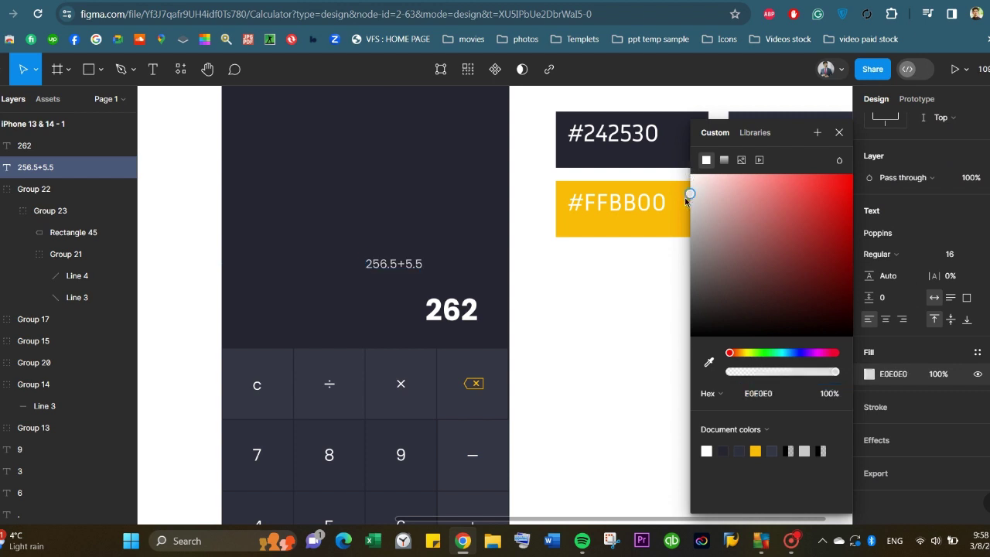
left_click(668, 245)
left_click_drag(394, 264, 436, 287)
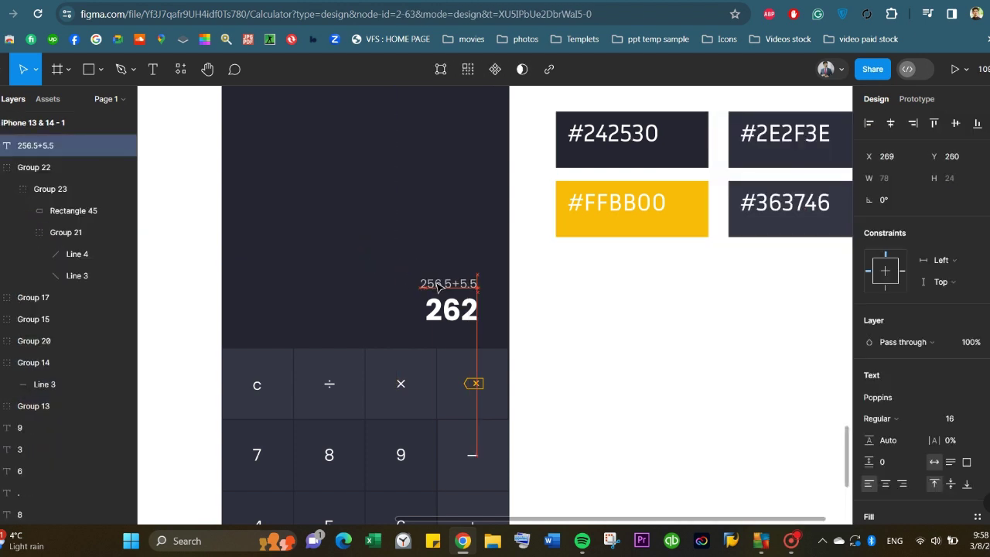
- Enlarge the 262 result to font size 48
scroll(437, 286, "down", 3)
scroll(348, 306, "down", 2)
left_click(265, 320)
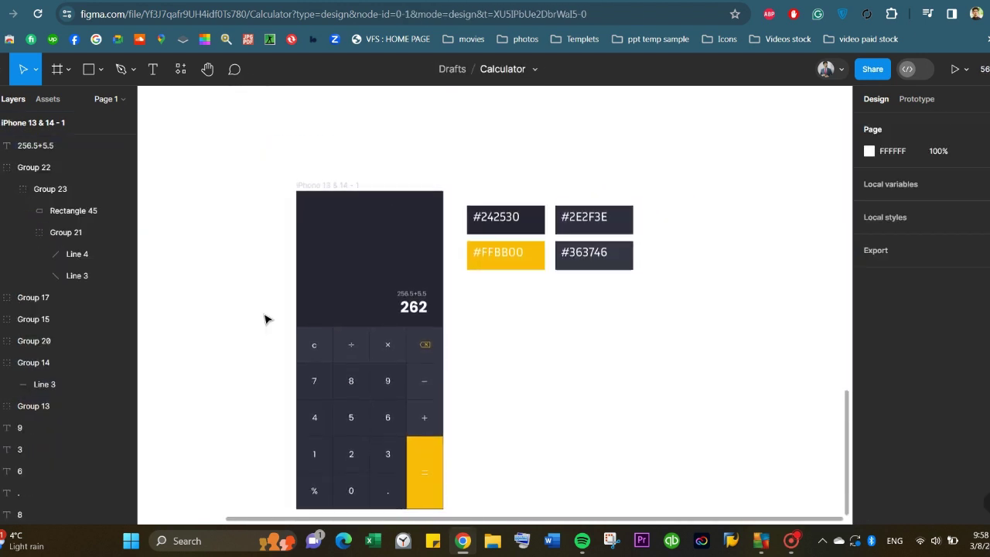
left_click_drag(308, 307, 417, 292)
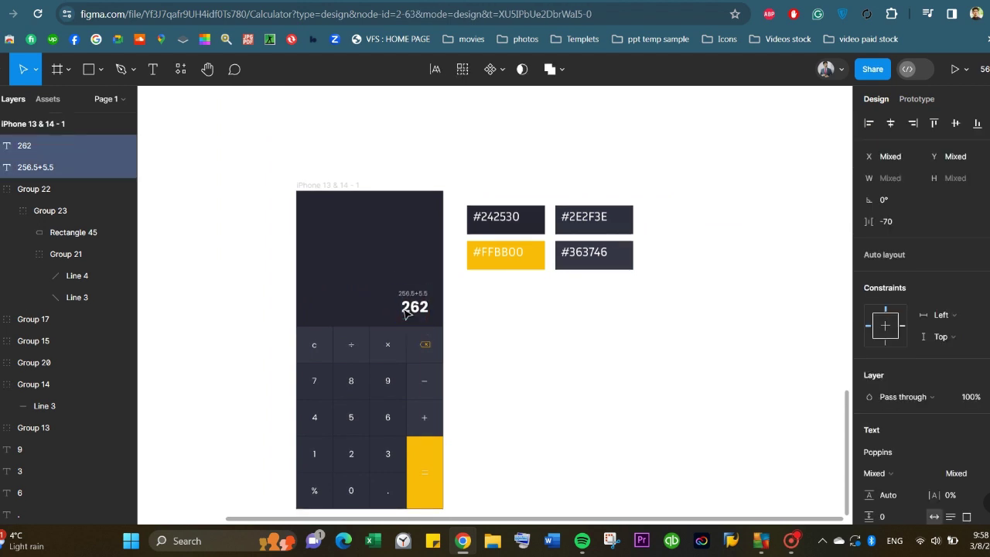
key("shift+Tab")
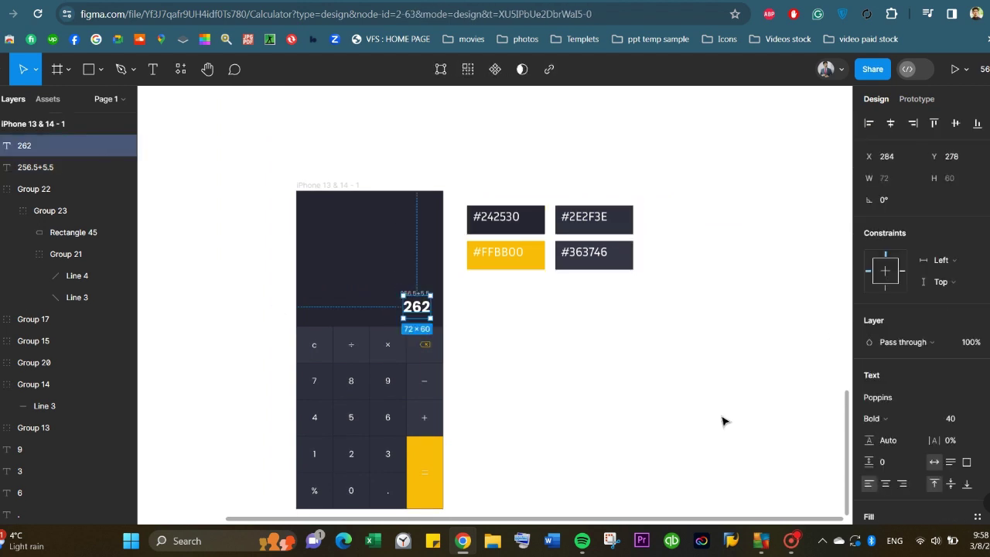
left_click(977, 424)
left_click(959, 409)
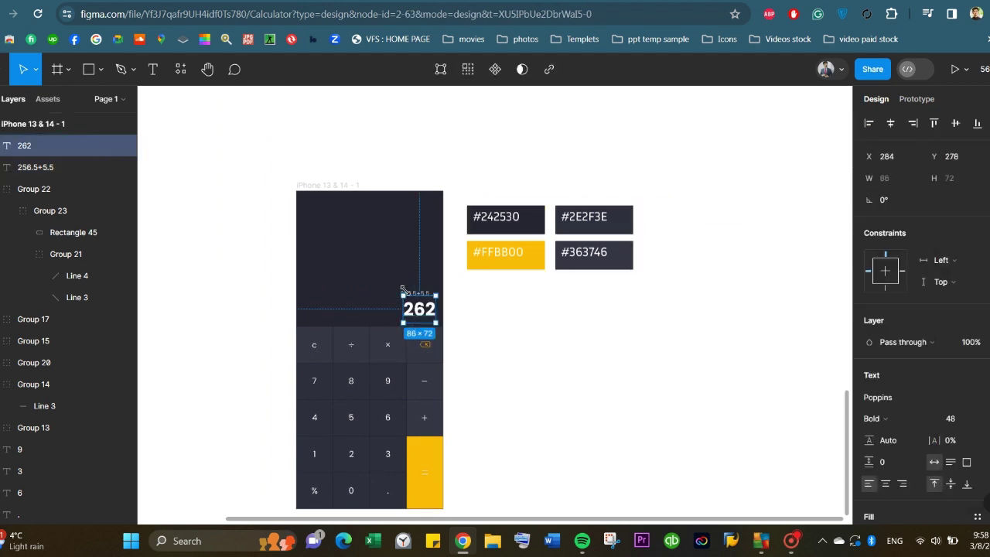
key("Tab")
left_click(976, 419)
left_click(361, 272)
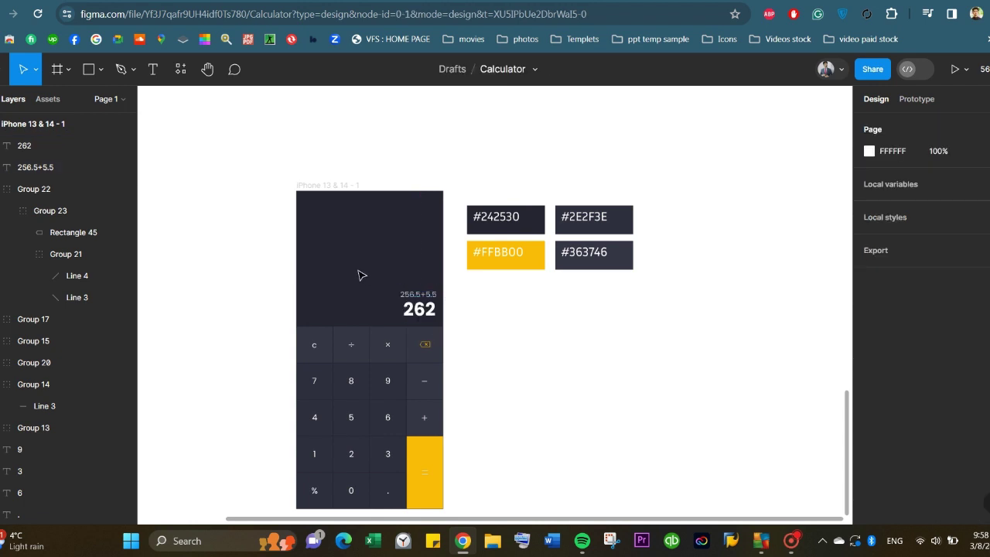
left_click_drag(364, 273, 454, 317)
key("Escape")
- Nudge the 256.5+5.5 expression upward so it sits just above 262
left_click(416, 311)
scroll(416, 311, "up", 5)
scroll(410, 221, "up", 2)
left_click(409, 211)
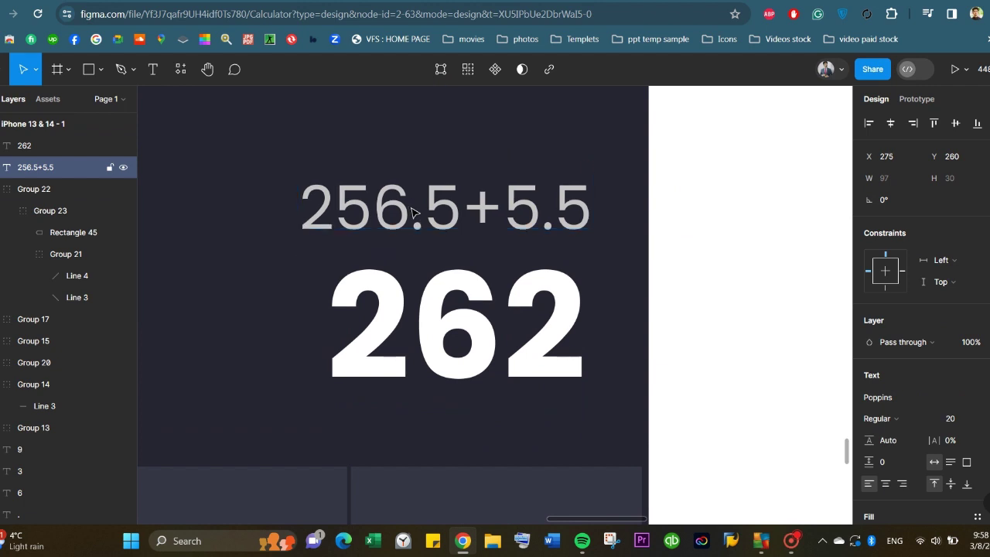
key("Up")
key("Up")
key("Up")
left_click(443, 305)
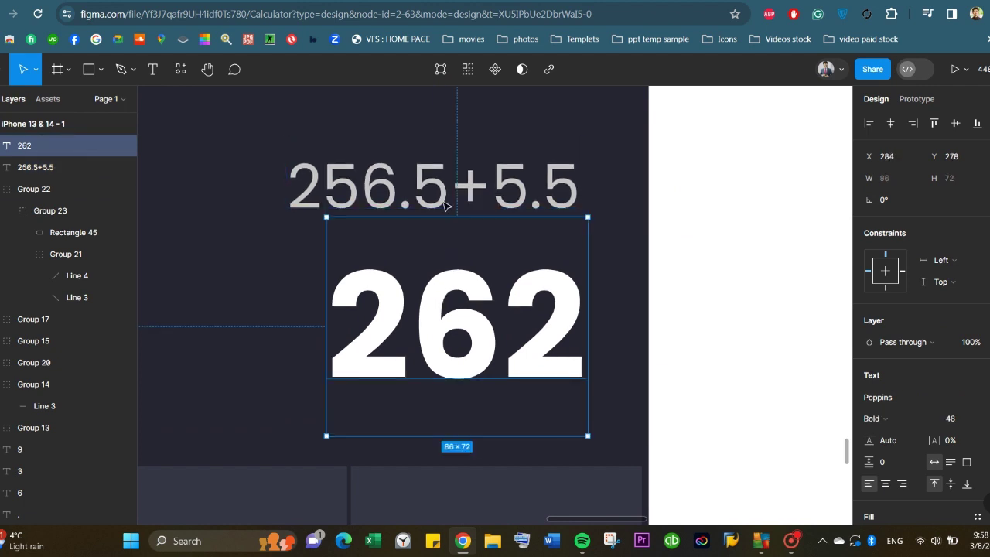
left_click(444, 209, "shift")
left_click(425, 205)
scroll(464, 232, "down", 5)
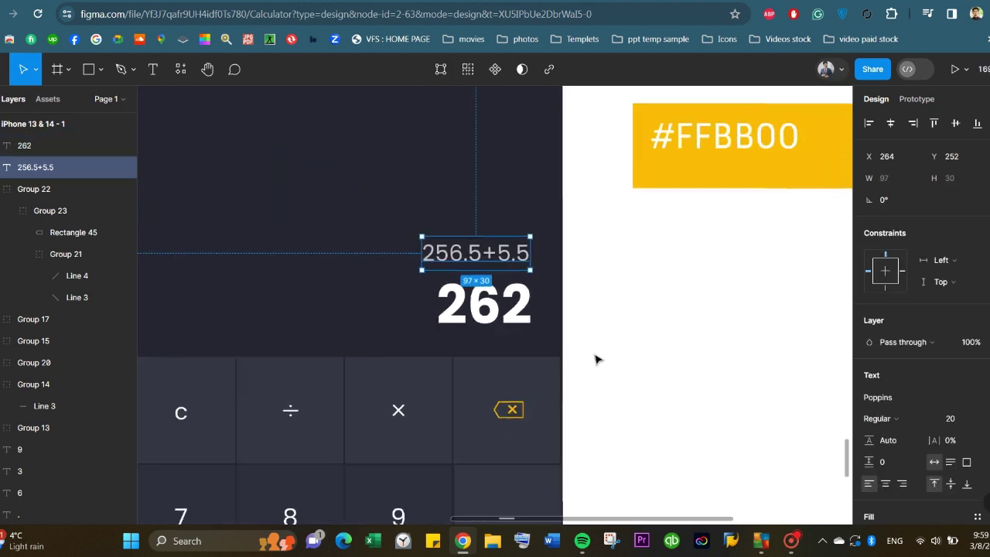
scroll(593, 358, "down", 3)
key("Escape")
- Add a drop shadow effect to the 262 result
left_click(534, 327)
left_click(809, 364)
key("ctrl+z")
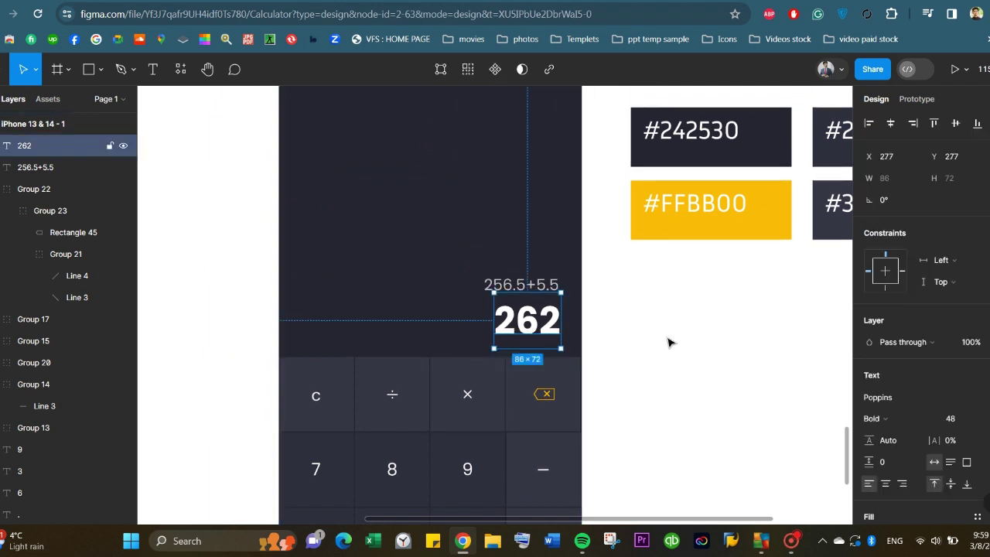
left_click(894, 440)
left_click(715, 355)
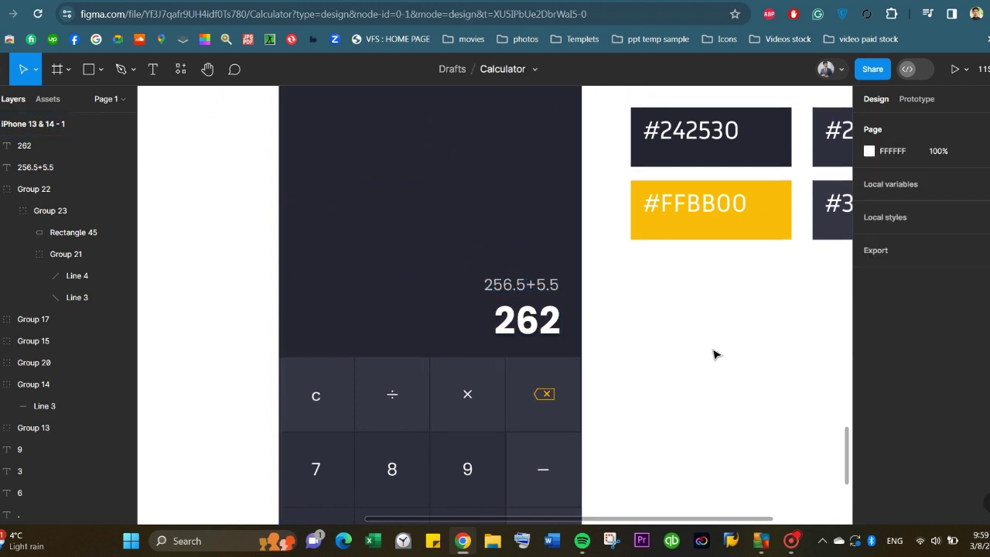
scroll(426, 327, "down", 5)
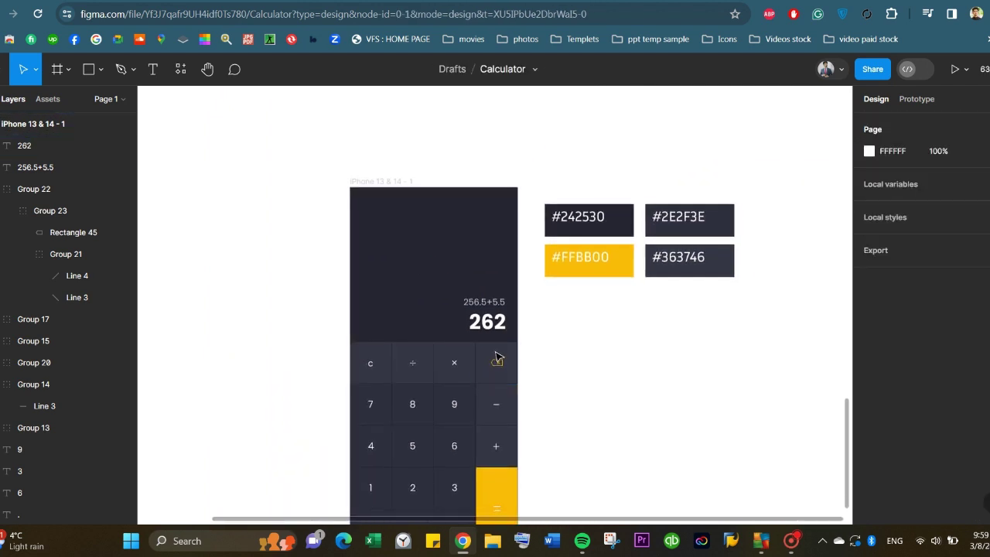
- Round the outer top corners of the backspace and c keys to radius 20
left_click(500, 355)
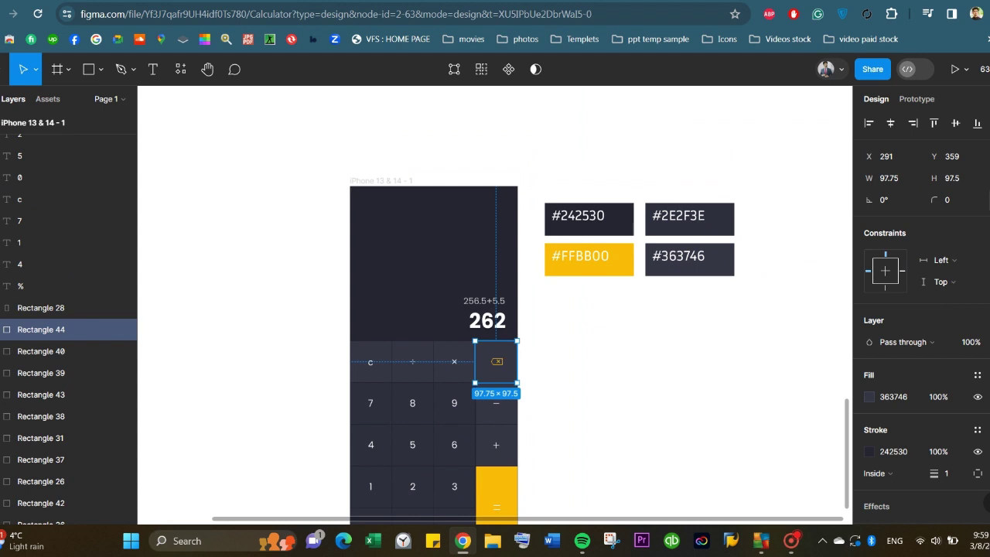
left_click(977, 199)
left_click(805, 233)
type("20")
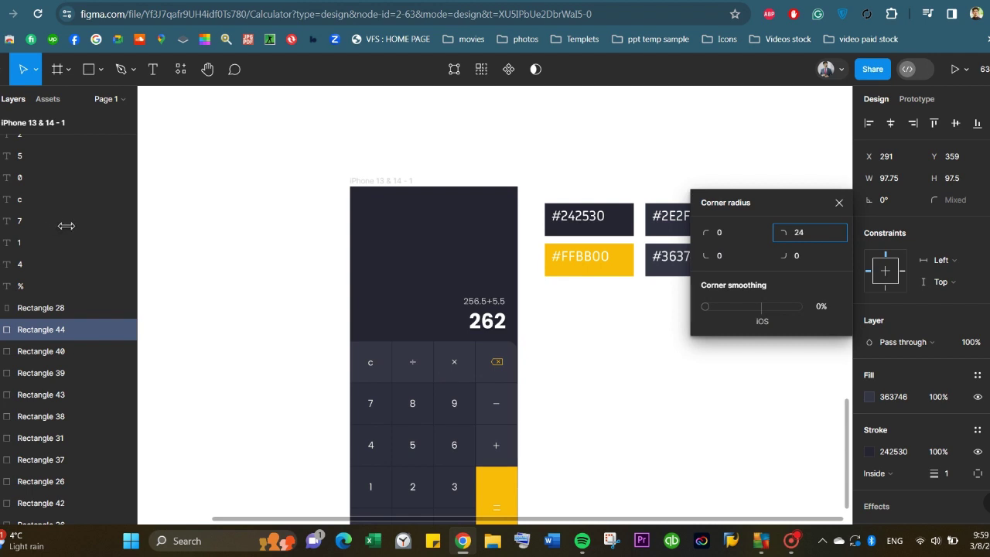
left_click(361, 341)
left_click(977, 200)
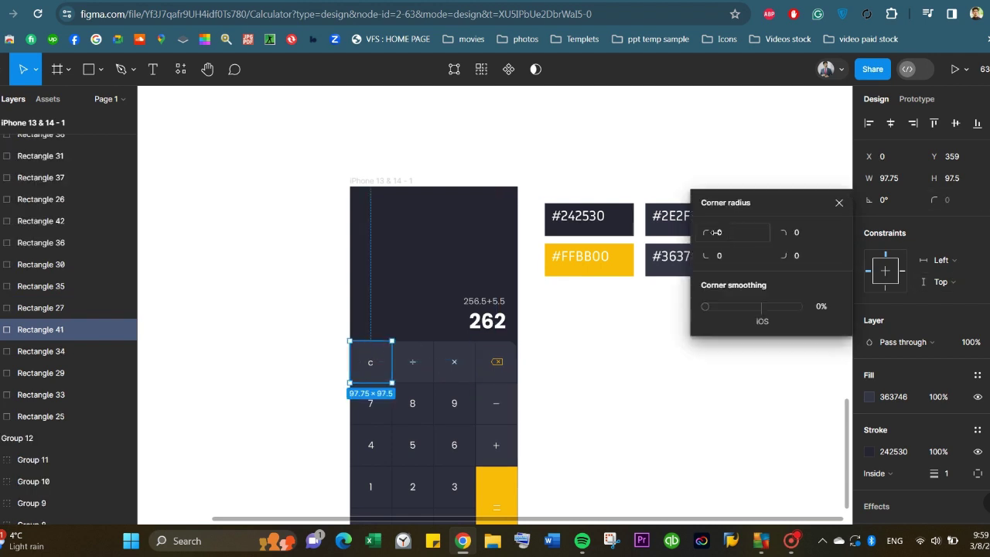
type("20")
left_click(283, 399)
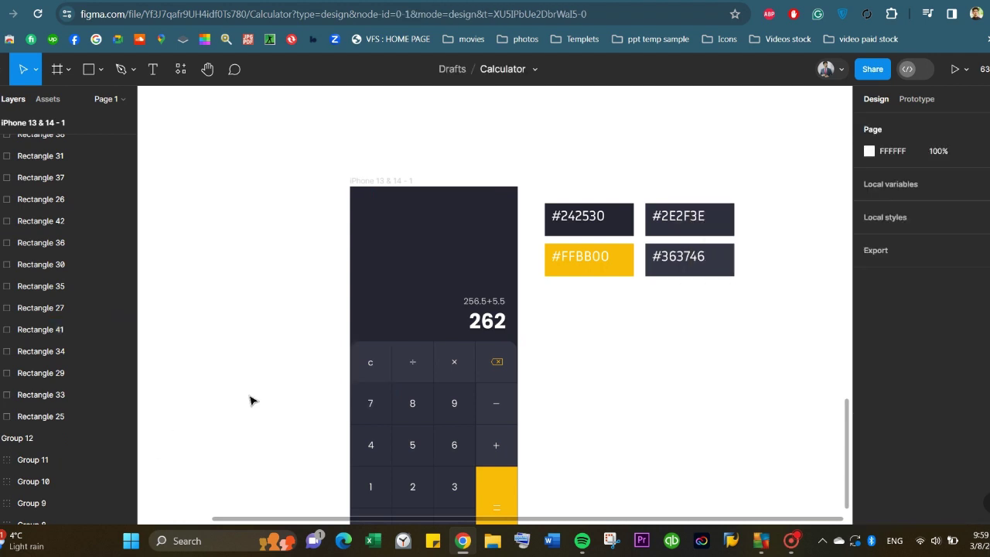
- Move the colour swatch group further right
mouse_move(759, 176)
left_mouse_down()
mouse_move(581, 281)
mouse_move(773, 259)
left_mouse_up()
scroll(632, 340, "down", 3)
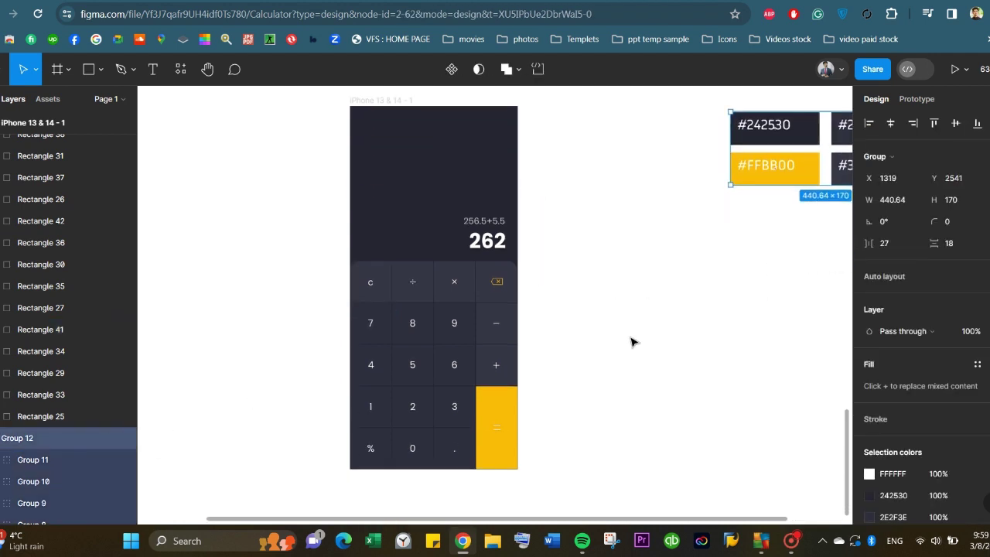
scroll(851, 424, "up", 1)
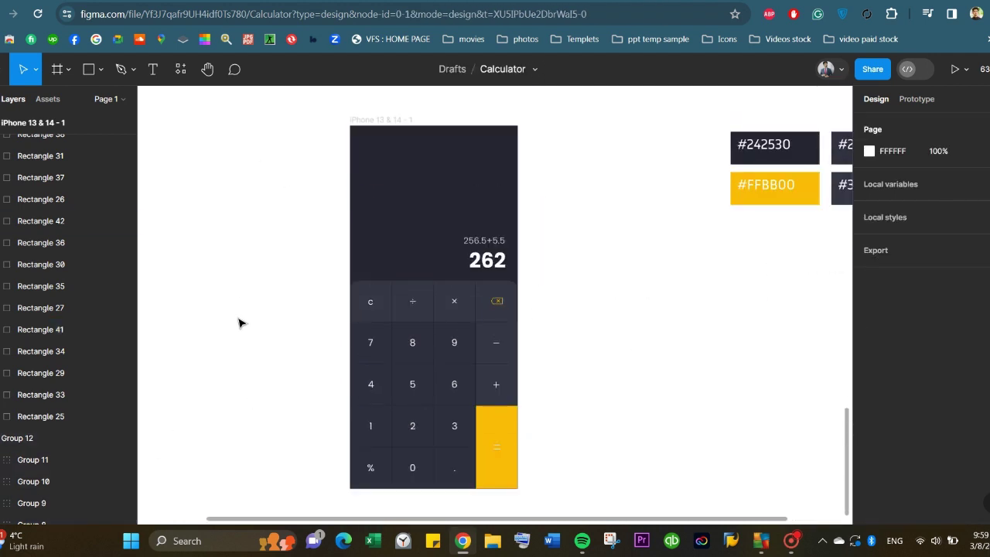
- Launch the prototype preview of the iPhone 13 & 14 frame
left_click(368, 118)
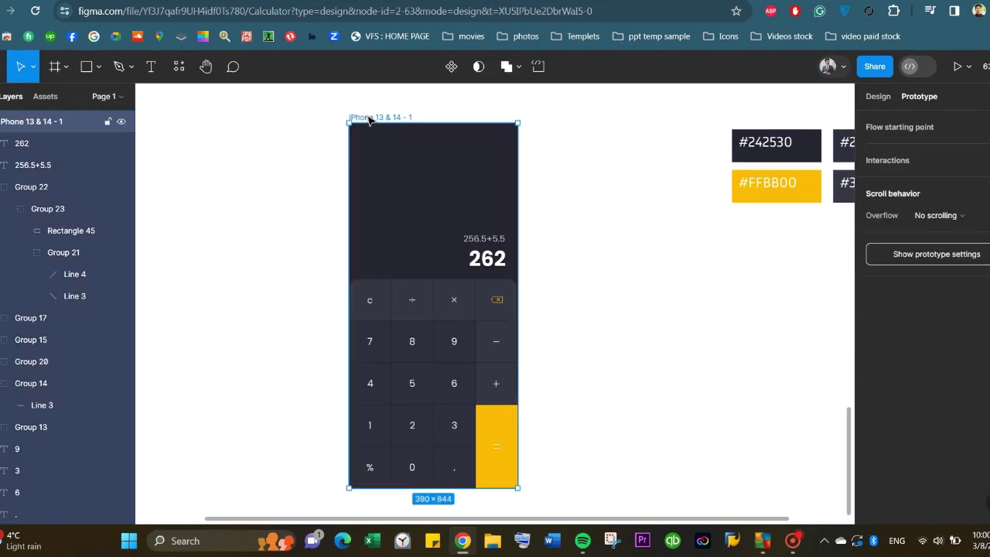
left_click(958, 68)
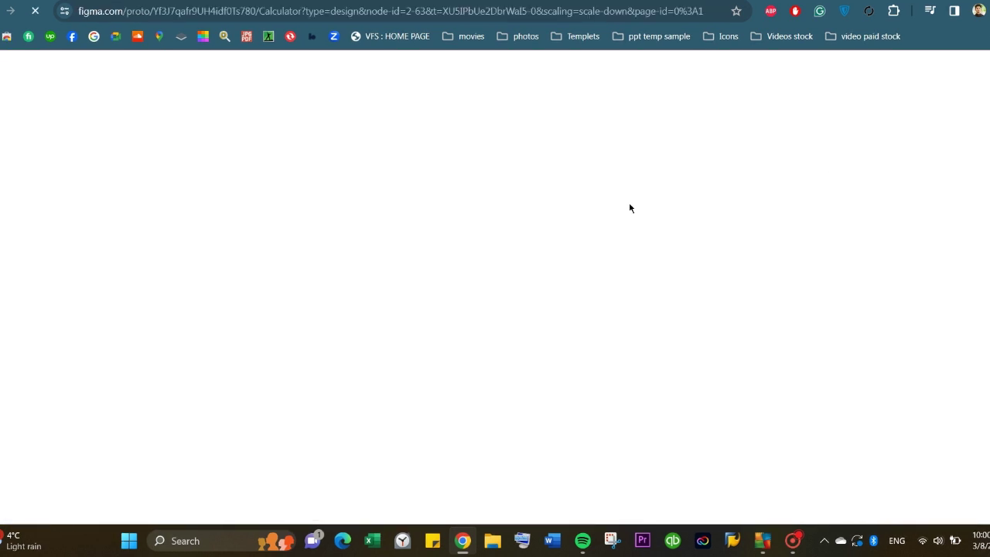